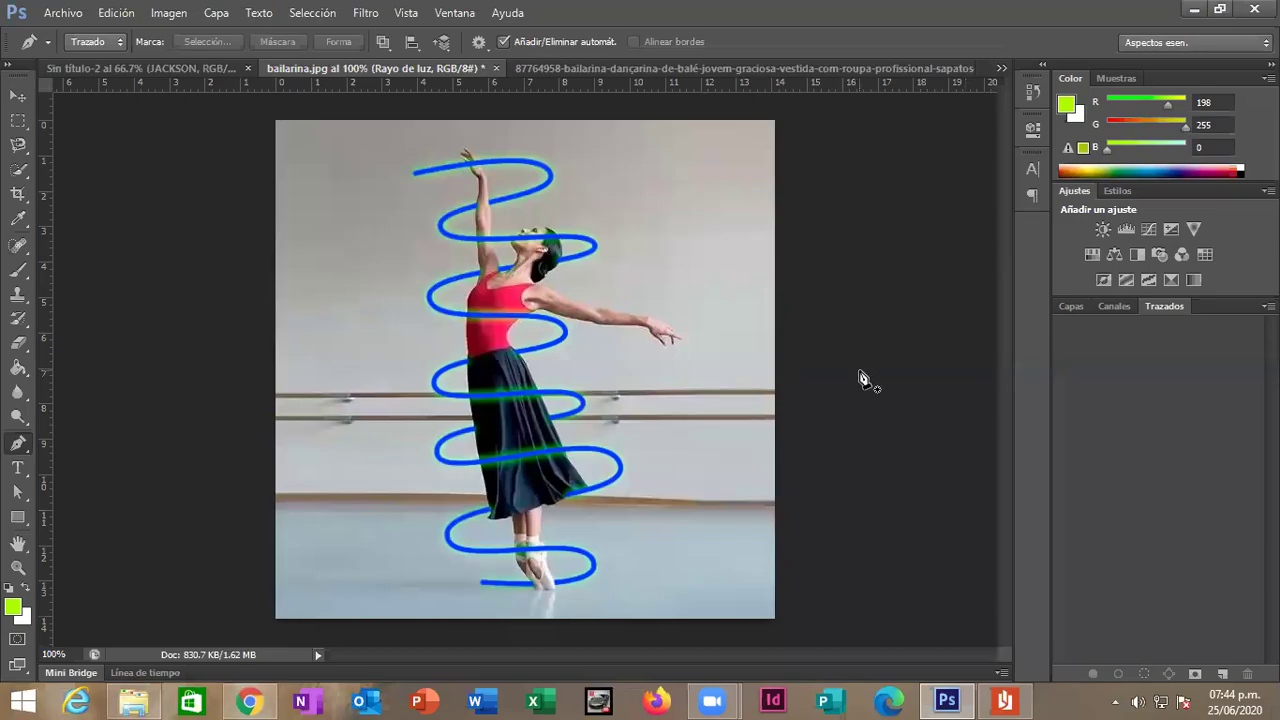
Create a new document 1000 × 1000 pixels wide and high at 150 ppi.
{"action": "left_click", "coordinate": [80, 13]}
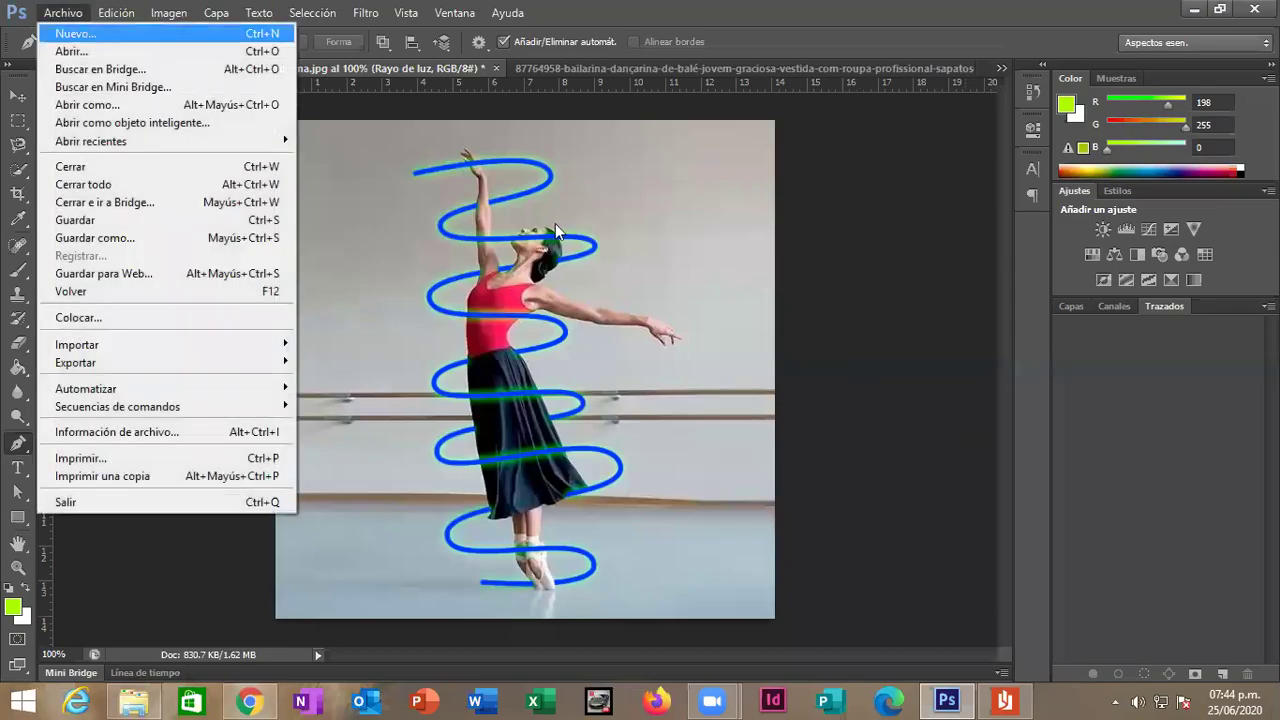
{"action": "key", "text": "Return"}
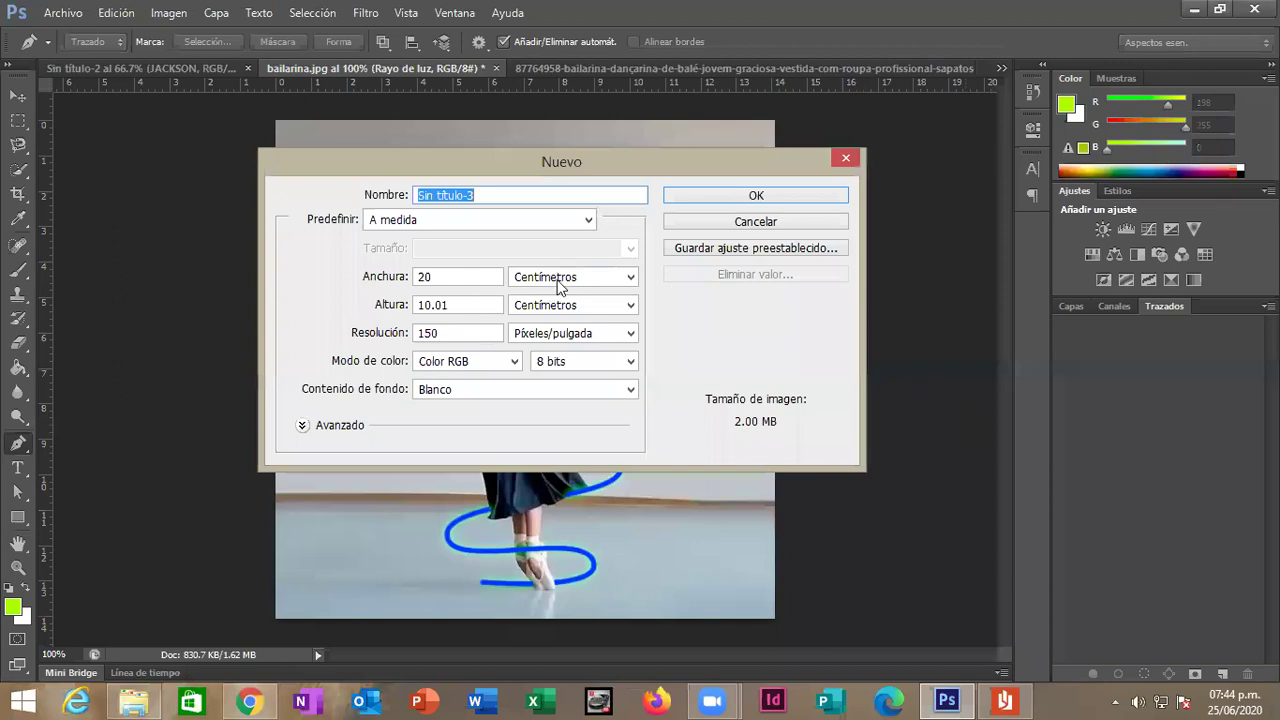
{"action": "double_click", "coordinate": [472, 282]}
{"action": "type", "text": "1000"}
{"action": "left_click", "coordinate": [453, 304]}
{"action": "double_click", "coordinate": [453, 304]}
{"action": "type", "text": "1000"}
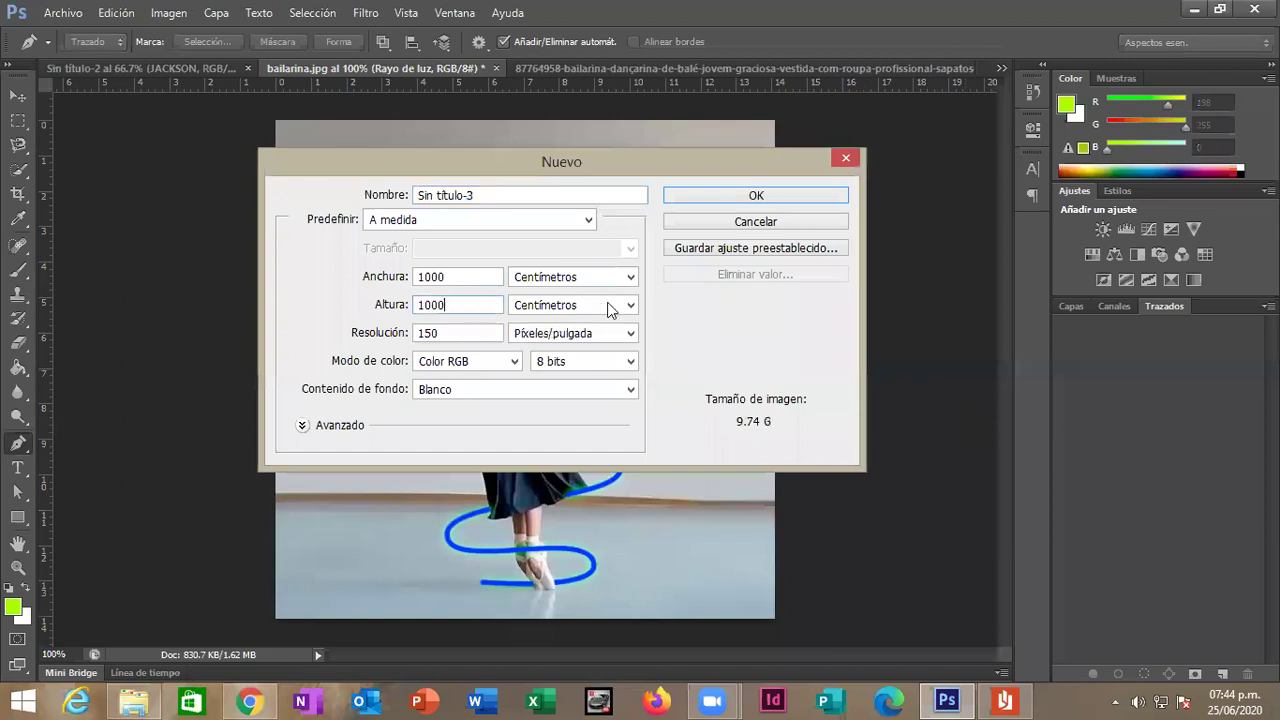
{"action": "left_click", "coordinate": [594, 282]}
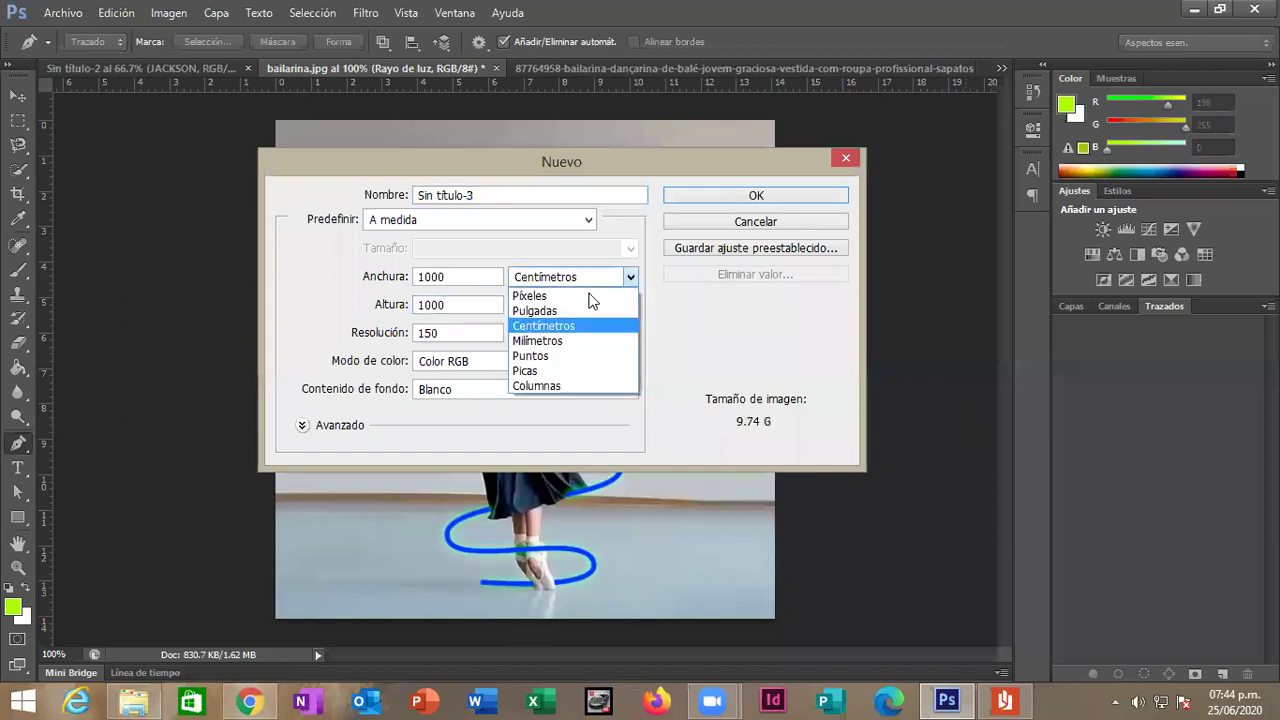
{"action": "double_click", "coordinate": [493, 283]}
{"action": "type", "text": "1000"}
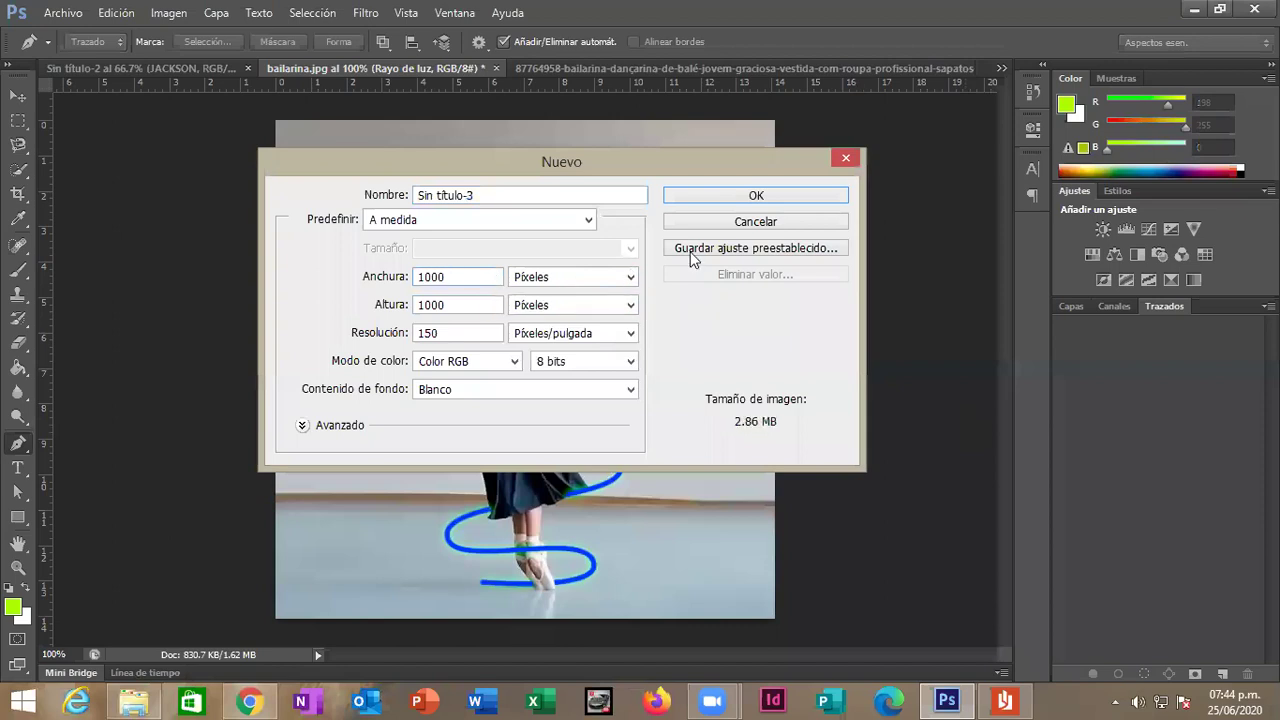
{"action": "left_click", "coordinate": [757, 199]}
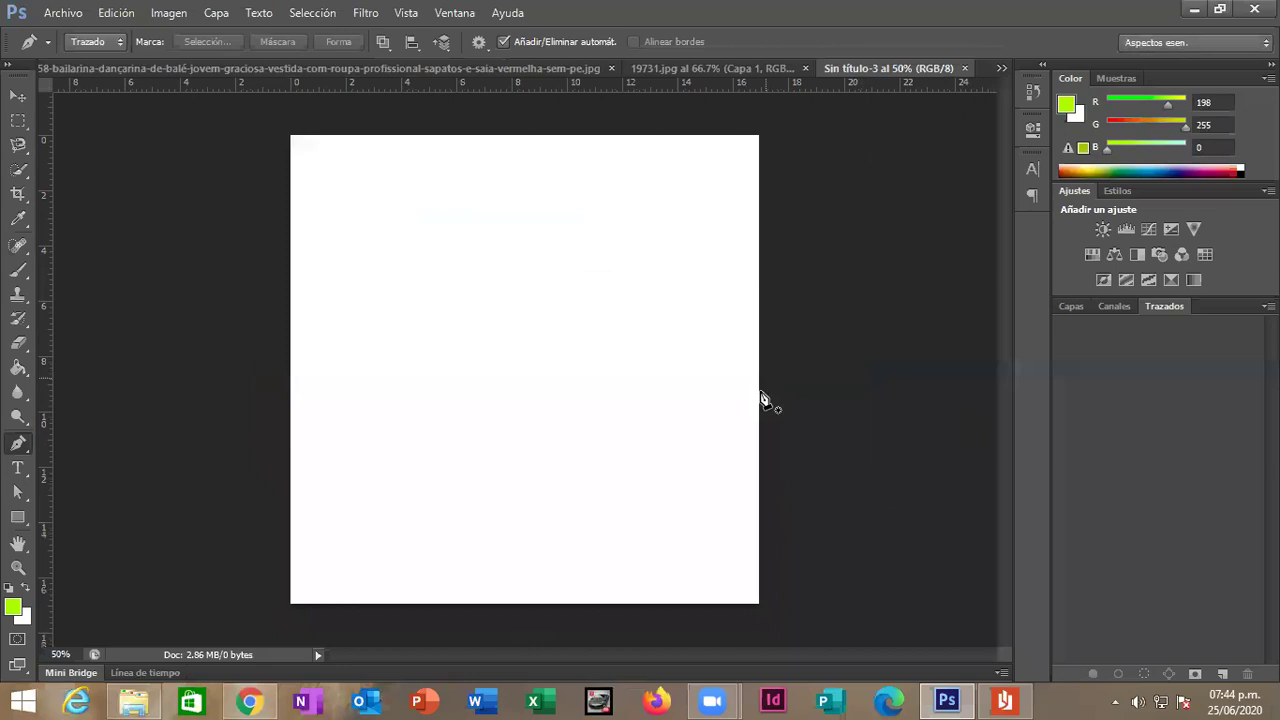
Add an inverted radial gradient fill layer: white centre fading to lime-green edges.
{"action": "left_click", "coordinate": [1070, 307]}
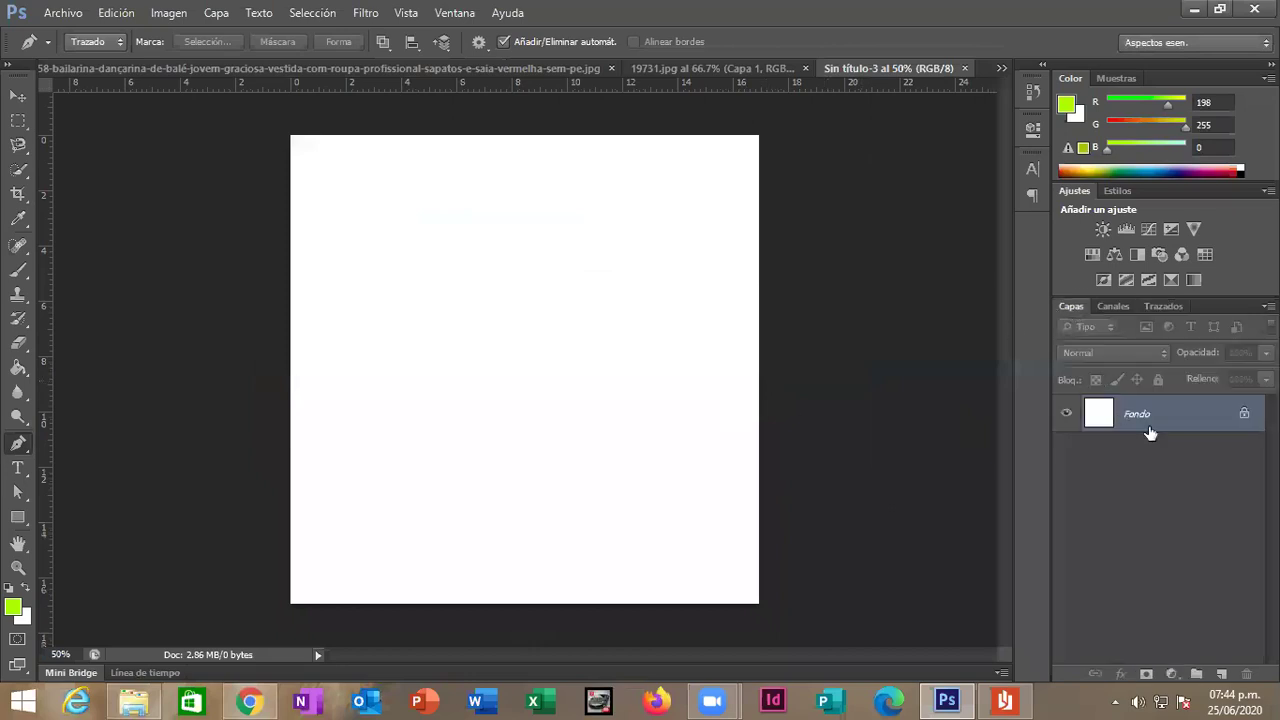
{"action": "left_click", "coordinate": [1172, 675]}
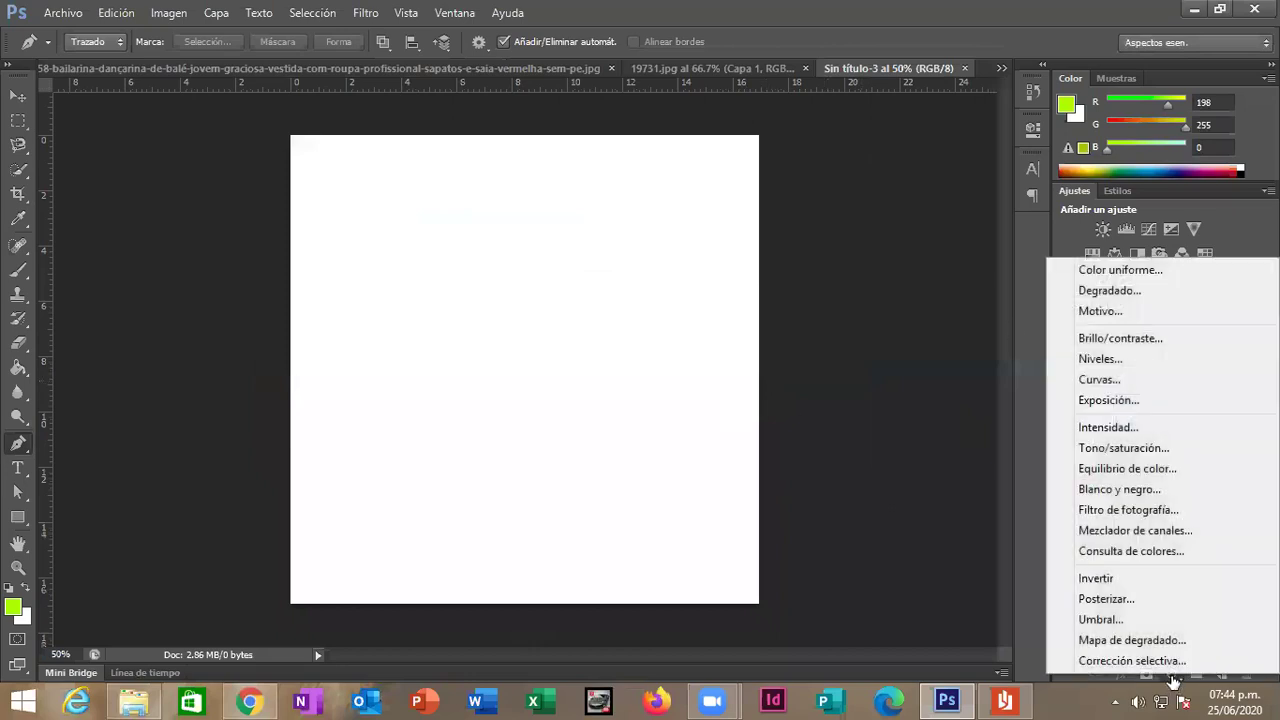
{"action": "left_click", "coordinate": [1101, 294]}
{"action": "left_click", "coordinate": [878, 180]}
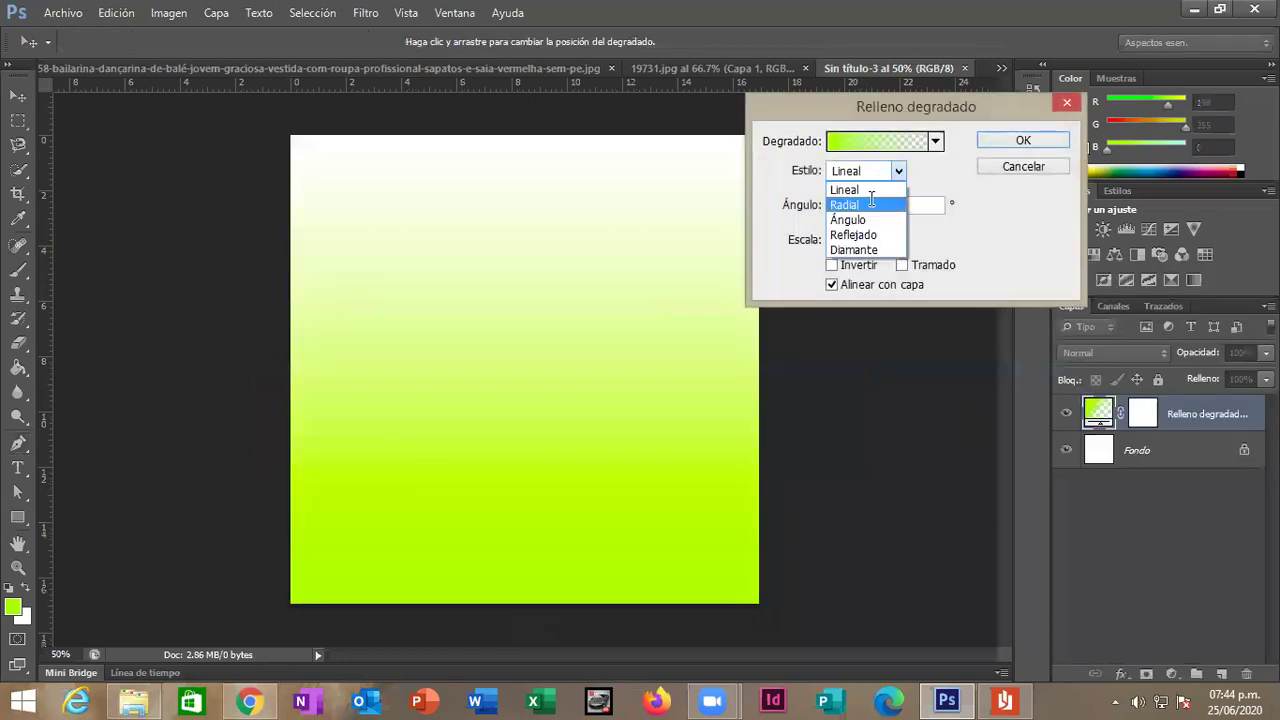
{"action": "left_click", "coordinate": [872, 205]}
{"action": "left_click", "coordinate": [849, 270]}
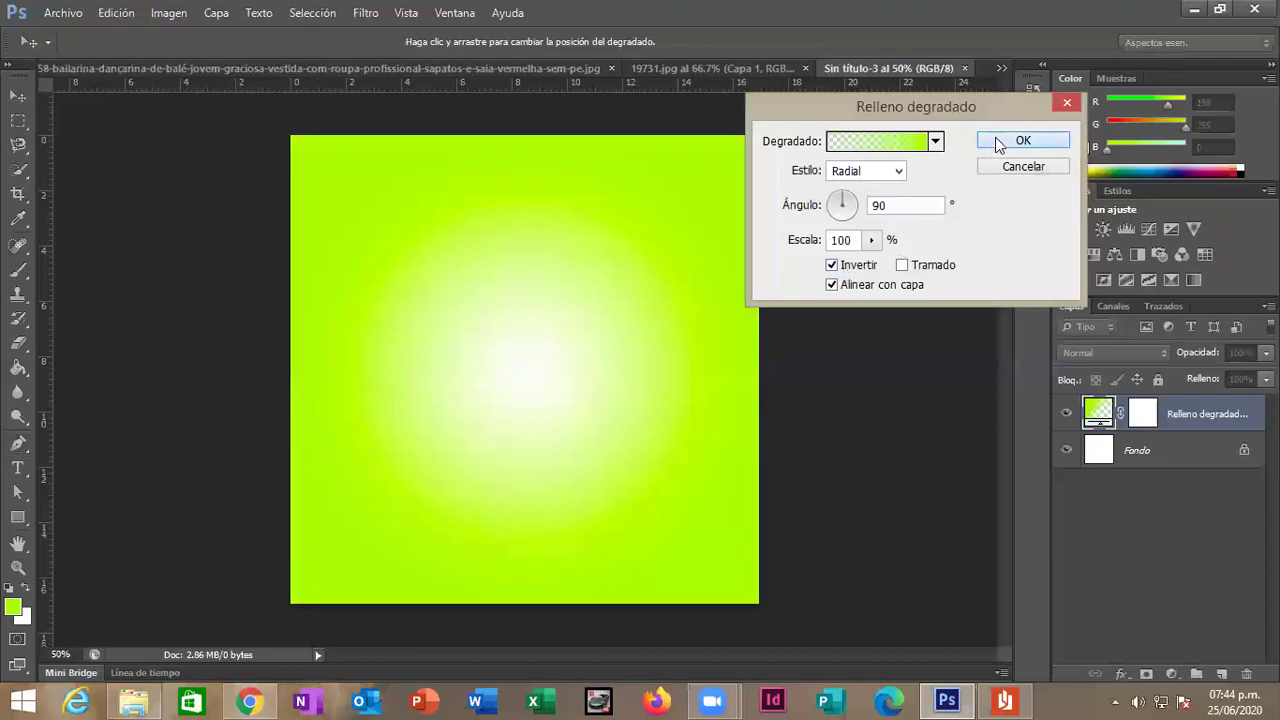
{"action": "left_click", "coordinate": [1000, 140]}
{"action": "key", "text": "p"}
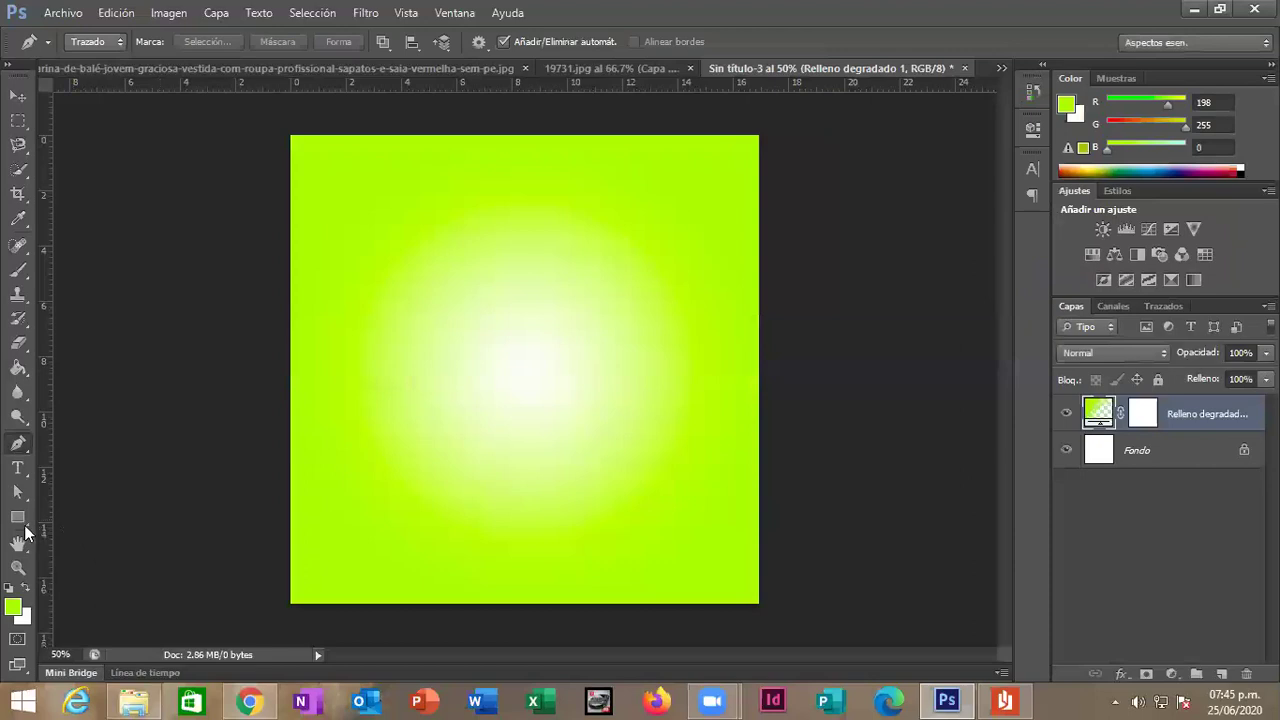
Switch from the rectangle tool to the Custom Shape tool.
{"action": "left_click", "coordinate": [24, 525]}
{"action": "right_click", "coordinate": [27, 528]}
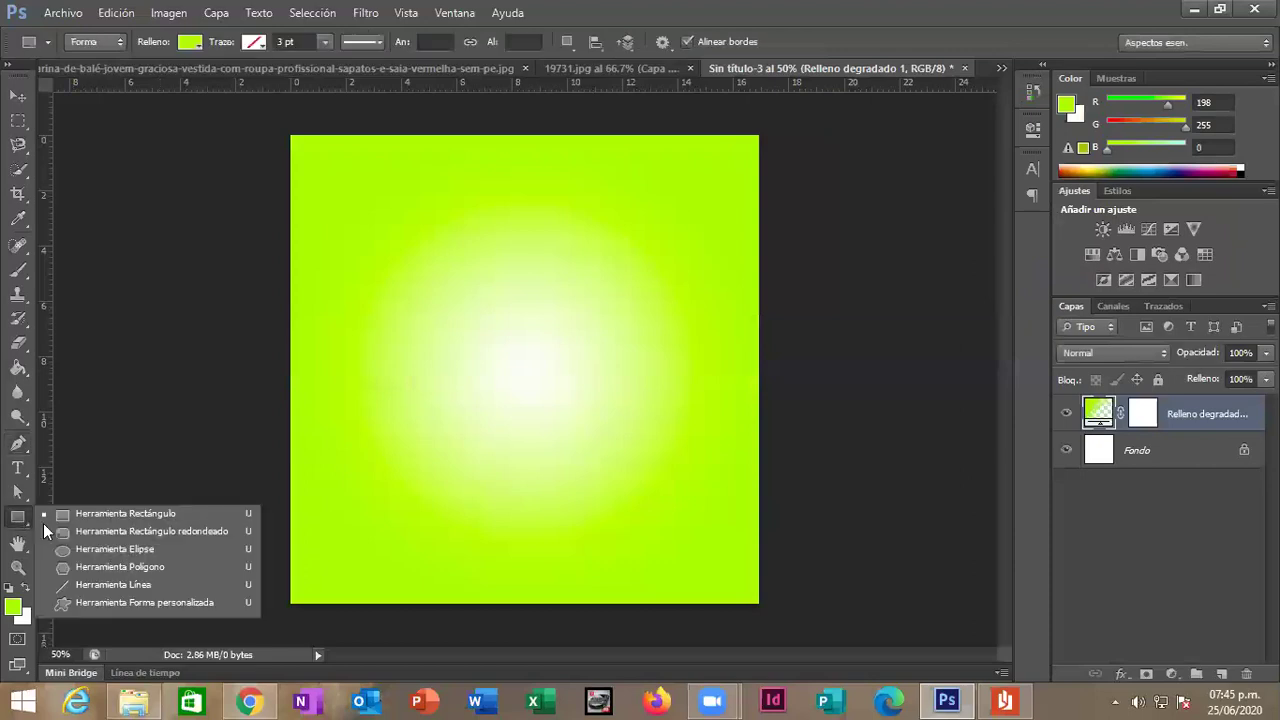
{"action": "left_click", "coordinate": [143, 567]}
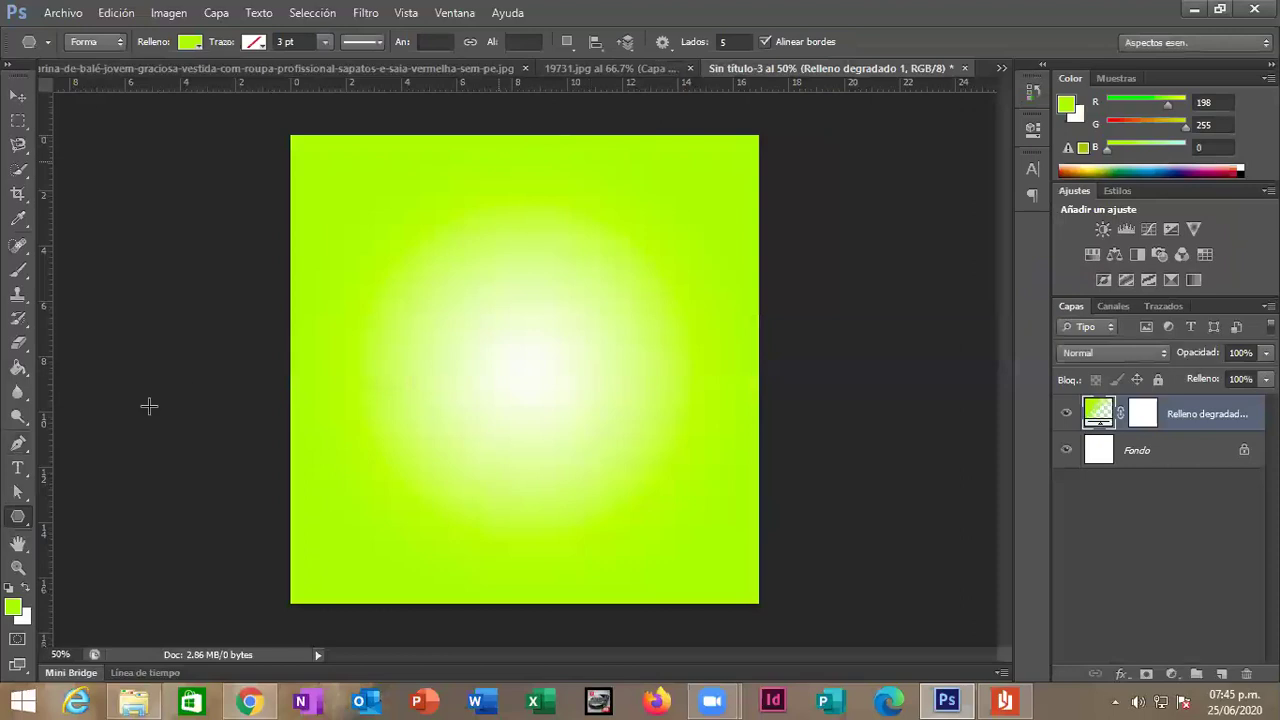
{"action": "right_click", "coordinate": [22, 518]}
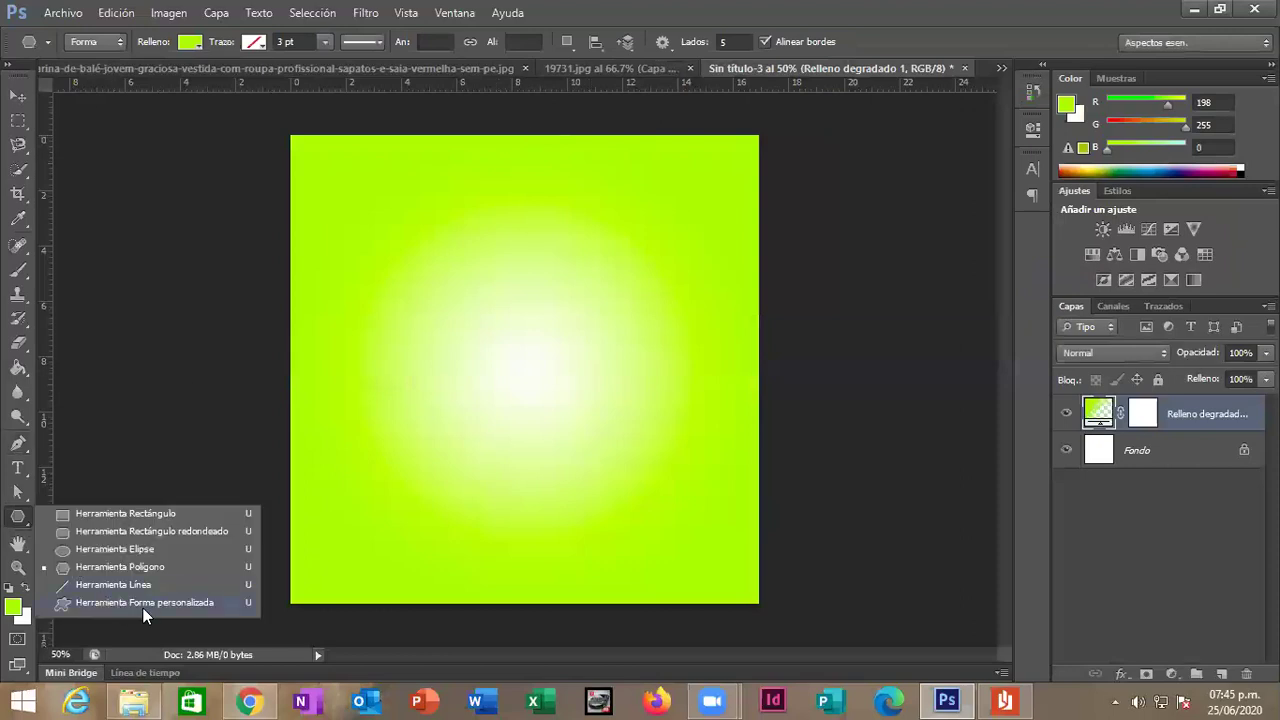
{"action": "left_click", "coordinate": [150, 603]}
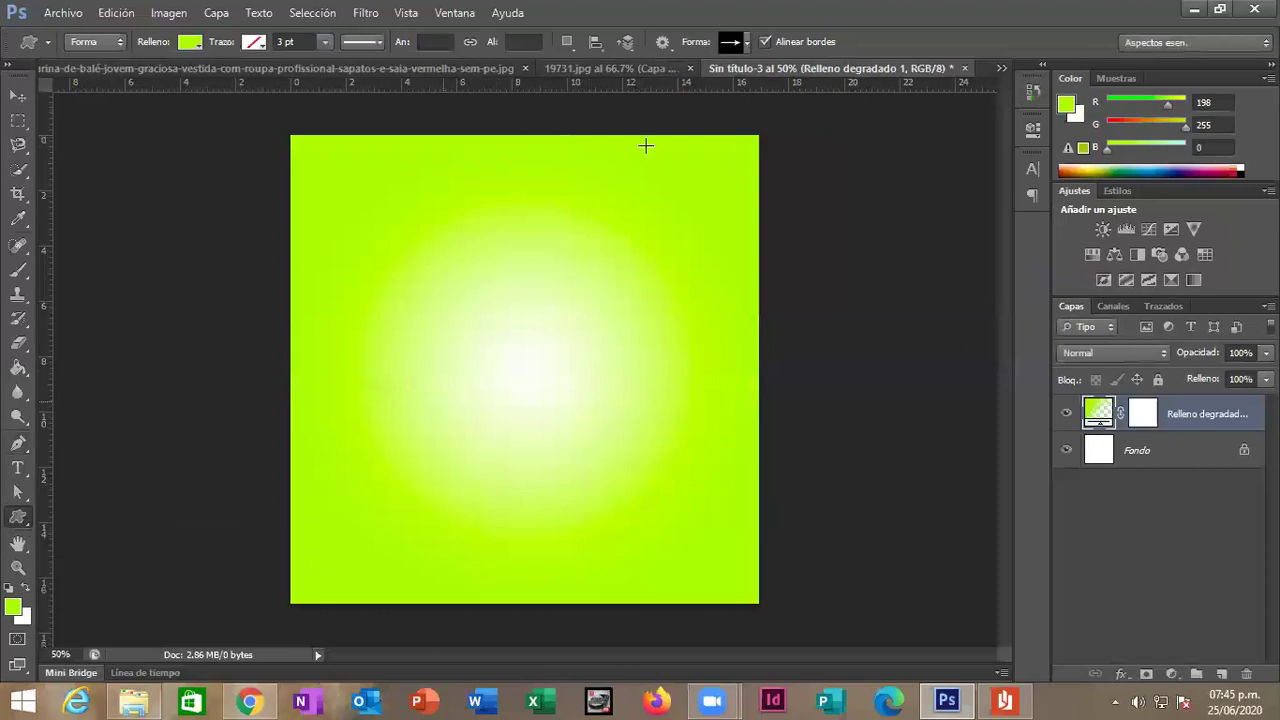
Append the Todas shape set to the custom shape library.
{"action": "left_click", "coordinate": [747, 42]}
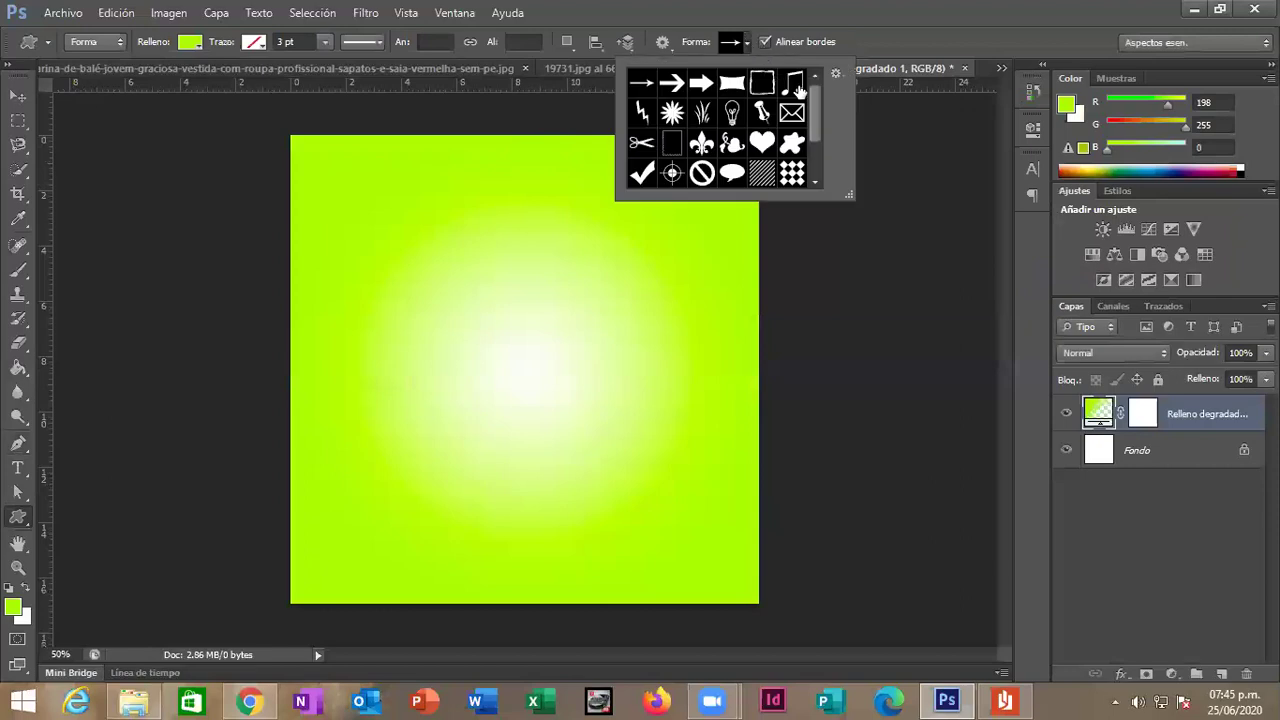
{"action": "left_click_drag", "start_coordinate": [813, 104], "coordinate": [819, 139]}
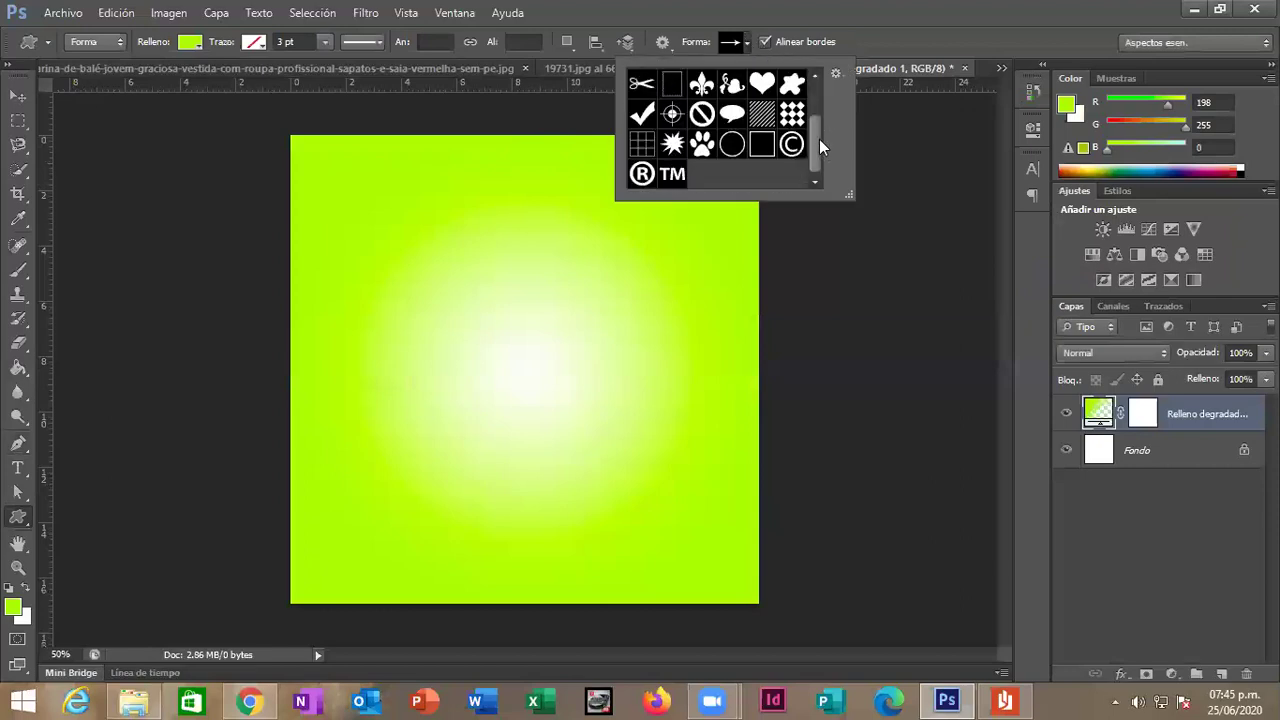
{"action": "left_click", "coordinate": [836, 75]}
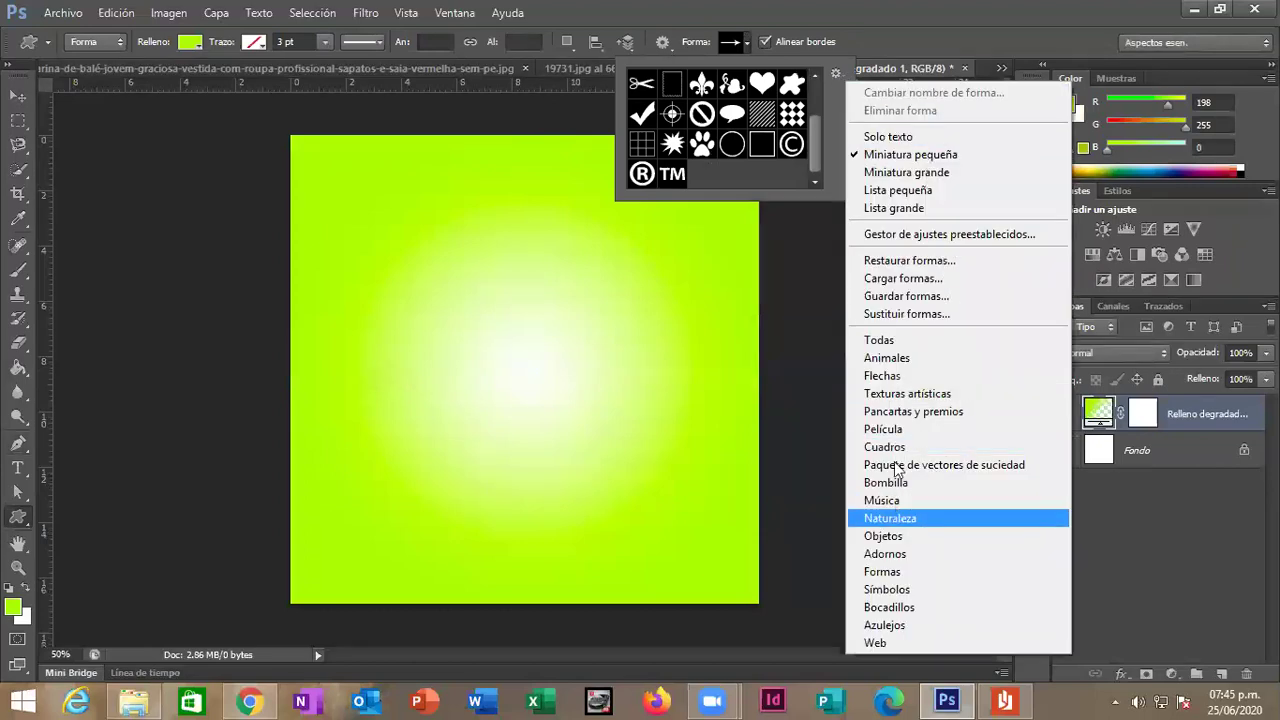
{"action": "left_click", "coordinate": [890, 339]}
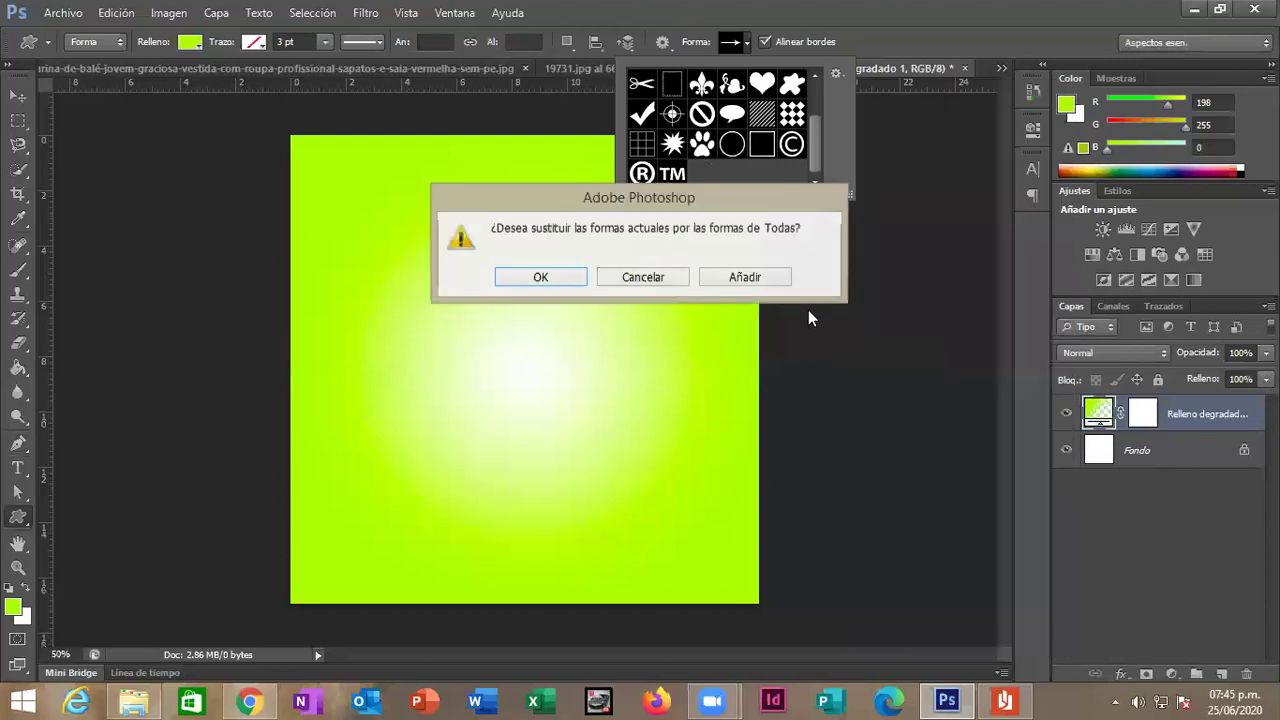
{"action": "left_click", "coordinate": [763, 276]}
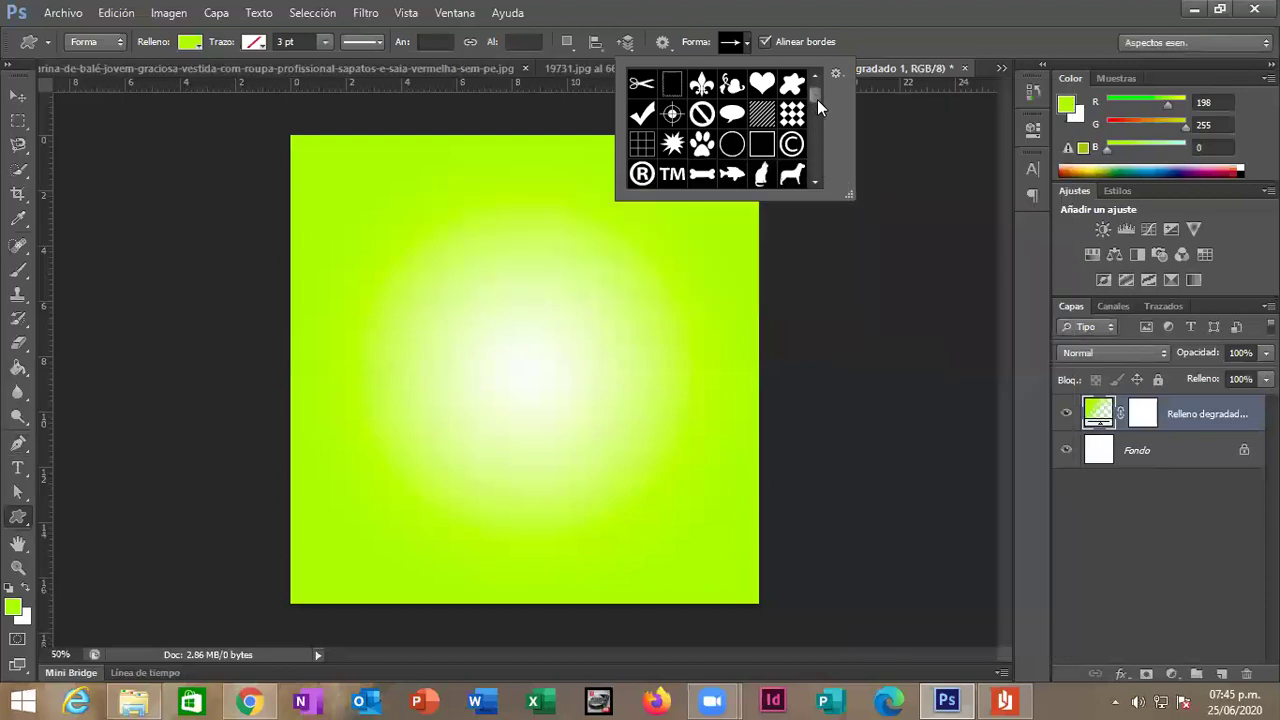
{"action": "left_click_drag", "start_coordinate": [817, 99], "coordinate": [817, 109]}
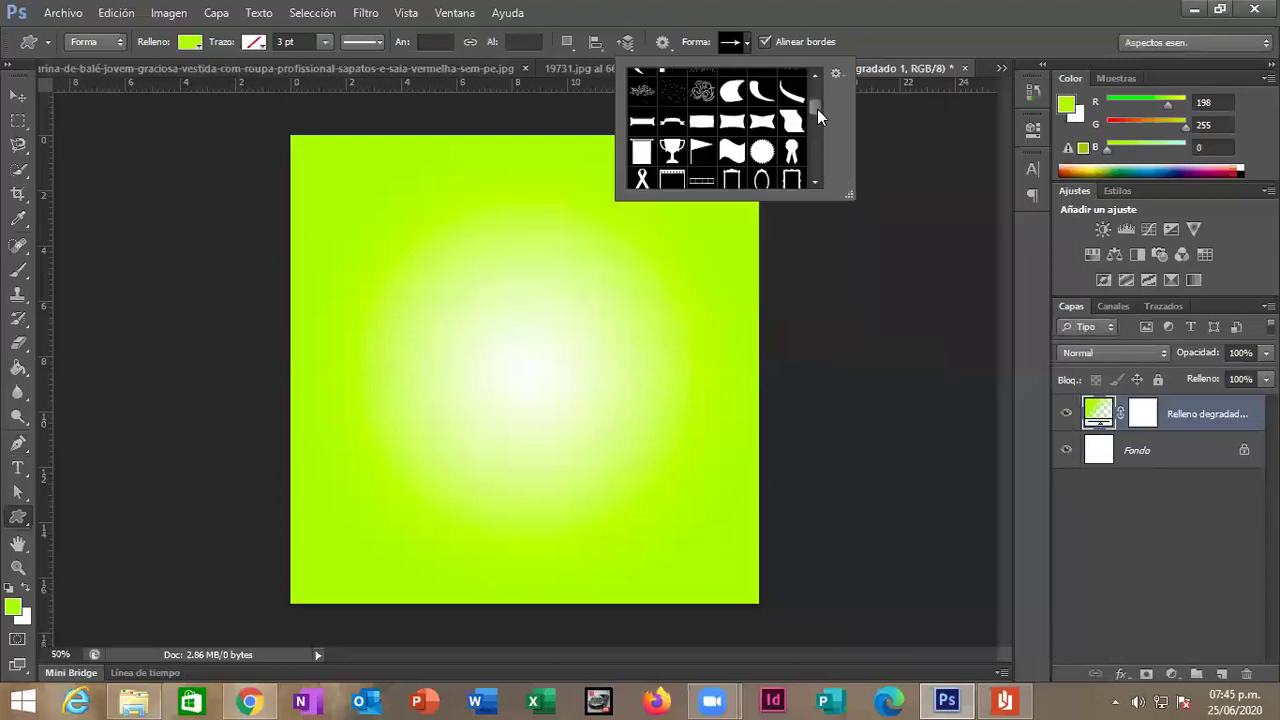
{"action": "scroll", "coordinate": [817, 109], "scroll_direction": "down", "scroll_amount": 2}
{"action": "left_click_drag", "start_coordinate": [817, 109], "coordinate": [821, 141]}
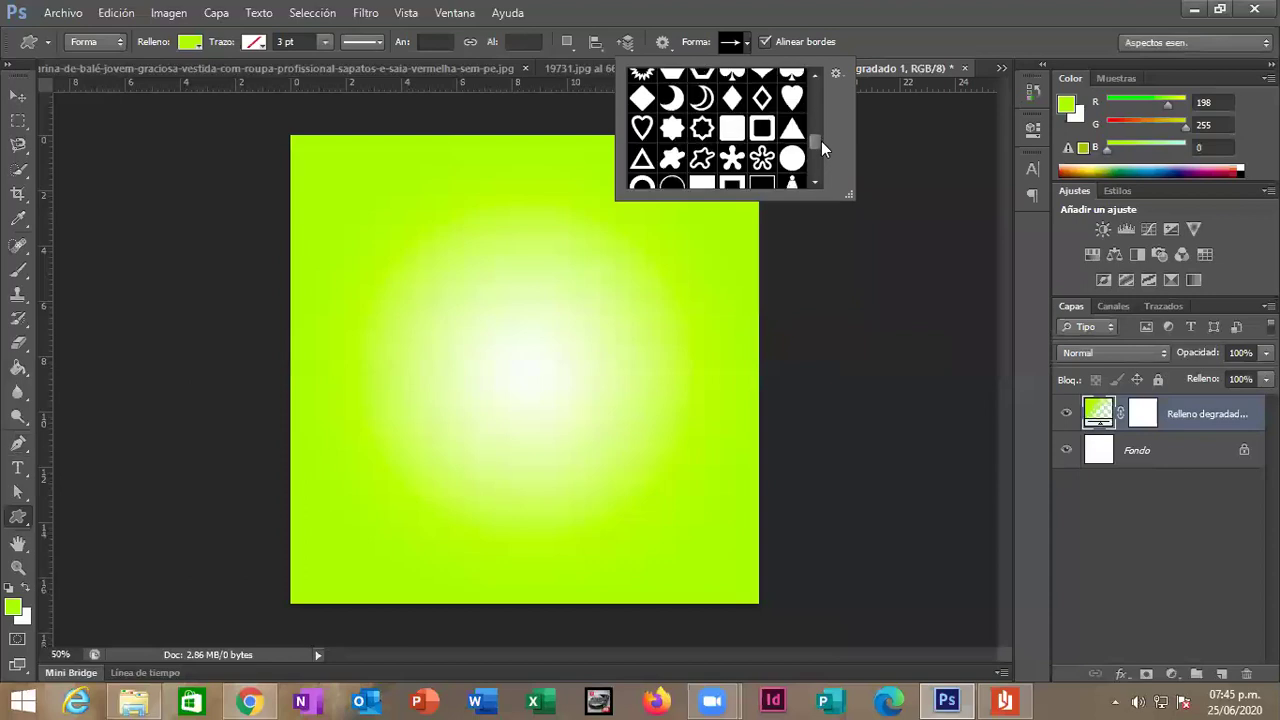
Find the triangle in the shape library and select it.
{"action": "scroll", "coordinate": [821, 141], "scroll_direction": "down", "scroll_amount": 1}
{"action": "scroll", "coordinate": [821, 141], "scroll_direction": "down", "scroll_amount": 1}
{"action": "scroll", "coordinate": [821, 141], "scroll_direction": "down", "scroll_amount": 1}
{"action": "scroll", "coordinate": [821, 141], "scroll_direction": "down", "scroll_amount": 1}
{"action": "scroll", "coordinate": [821, 141], "scroll_direction": "down", "scroll_amount": 1}
{"action": "scroll", "coordinate": [821, 141], "scroll_direction": "down", "scroll_amount": 1}
{"action": "scroll", "coordinate": [821, 141], "scroll_direction": "up", "scroll_amount": 1}
{"action": "scroll", "coordinate": [821, 141], "scroll_direction": "up", "scroll_amount": 2}
{"action": "scroll", "coordinate": [821, 141], "scroll_direction": "up", "scroll_amount": 2}
{"action": "left_click", "coordinate": [791, 139]}
Draw a large triangle over the canvas and shift it up and left.
{"action": "left_click", "coordinate": [367, 217]}
{"action": "left_click_drag", "start_coordinate": [367, 218], "coordinate": [729, 568]}
{"action": "key", "text": "v"}
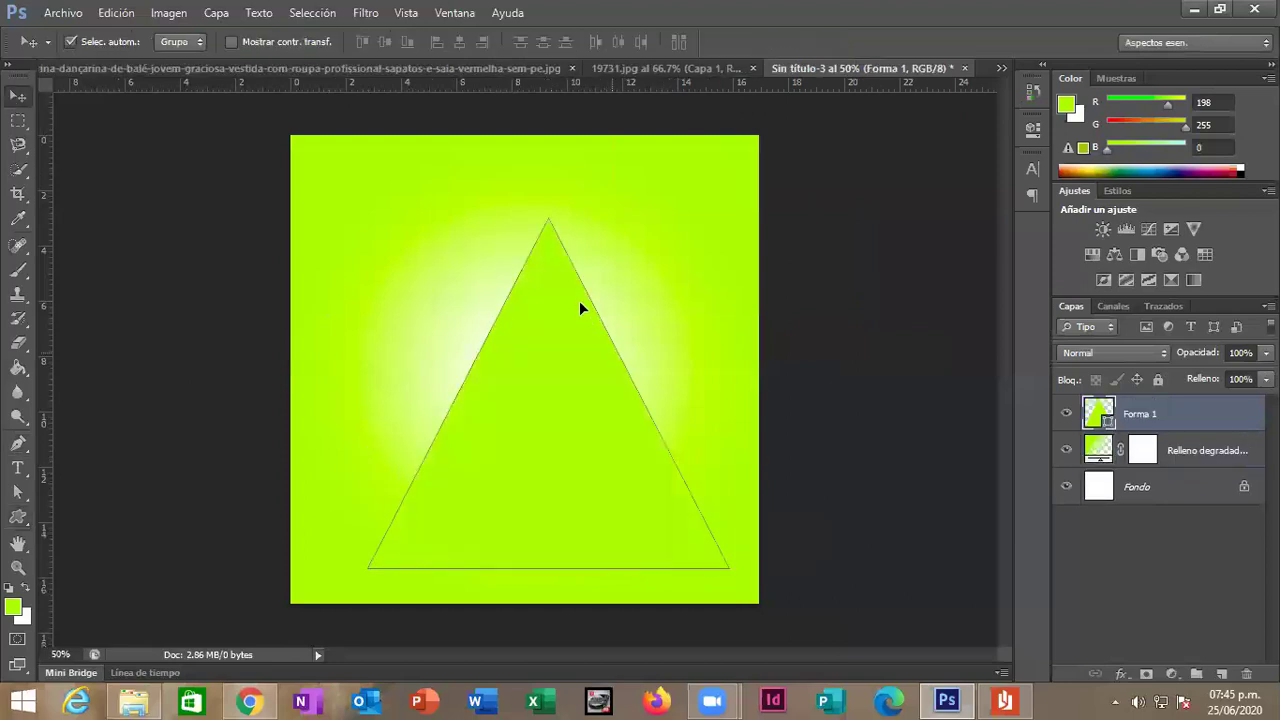
{"action": "left_click_drag", "start_coordinate": [580, 307], "coordinate": [685, 369]}
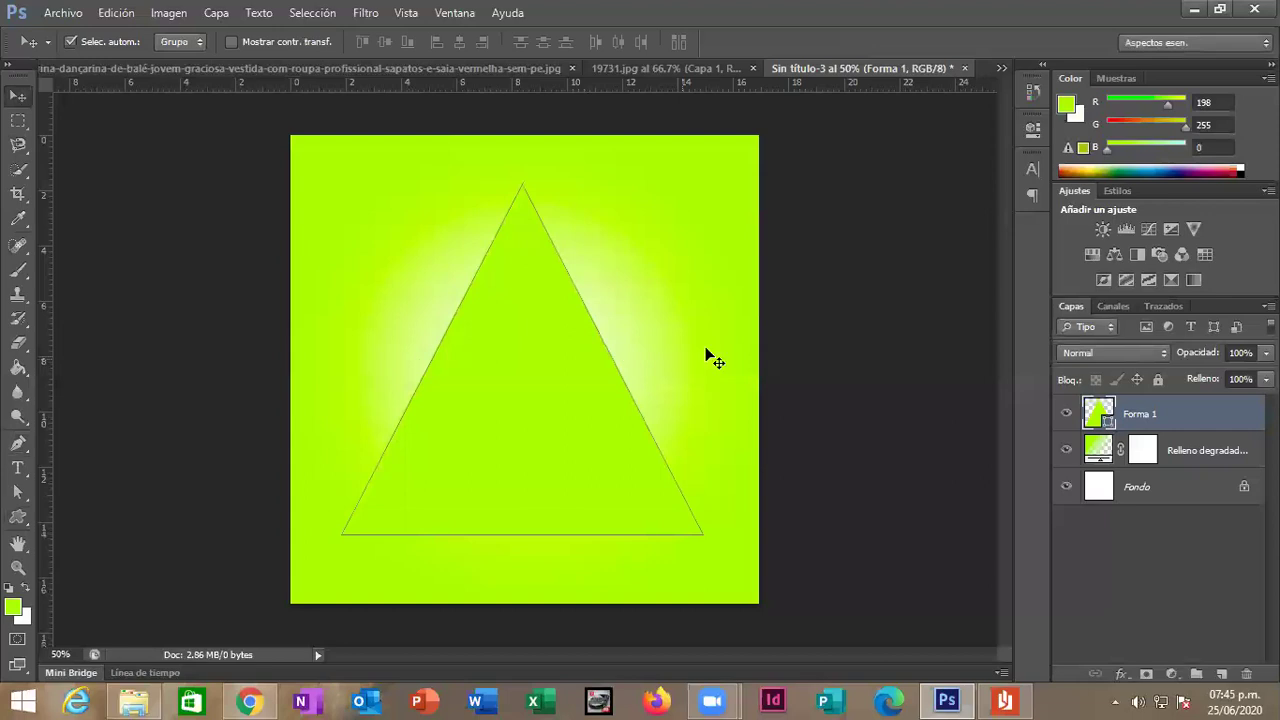
Fill the triangle purple and lower its layer opacity to 44%.
{"action": "left_click", "coordinate": [17, 518]}
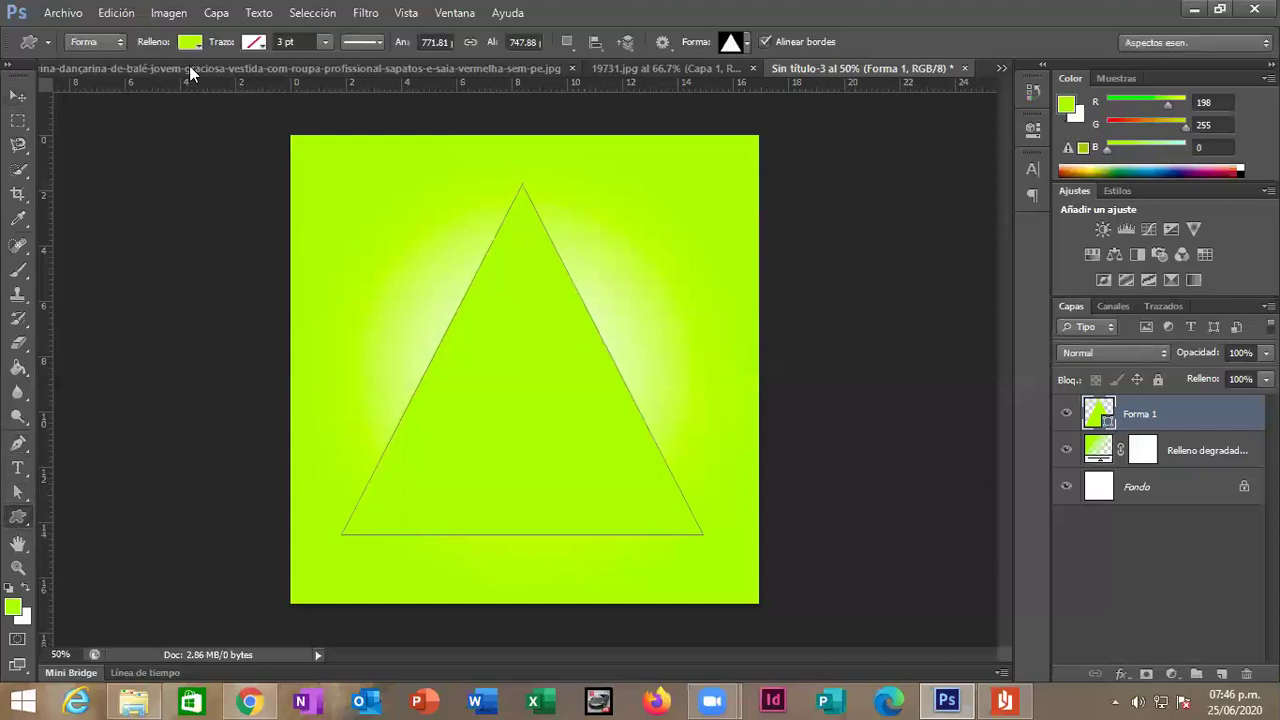
{"action": "left_click", "coordinate": [190, 42]}
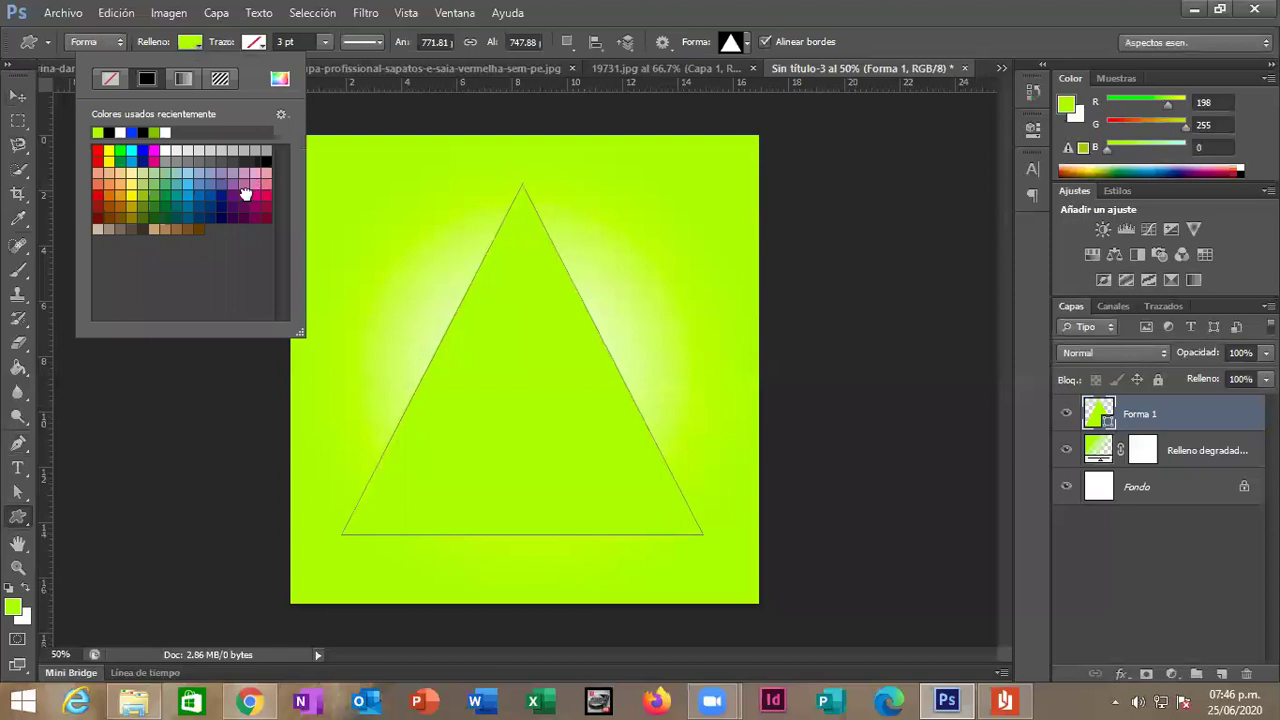
{"action": "left_click", "coordinate": [248, 192]}
{"action": "left_click", "coordinate": [1172, 318]}
{"action": "key", "text": "v"}
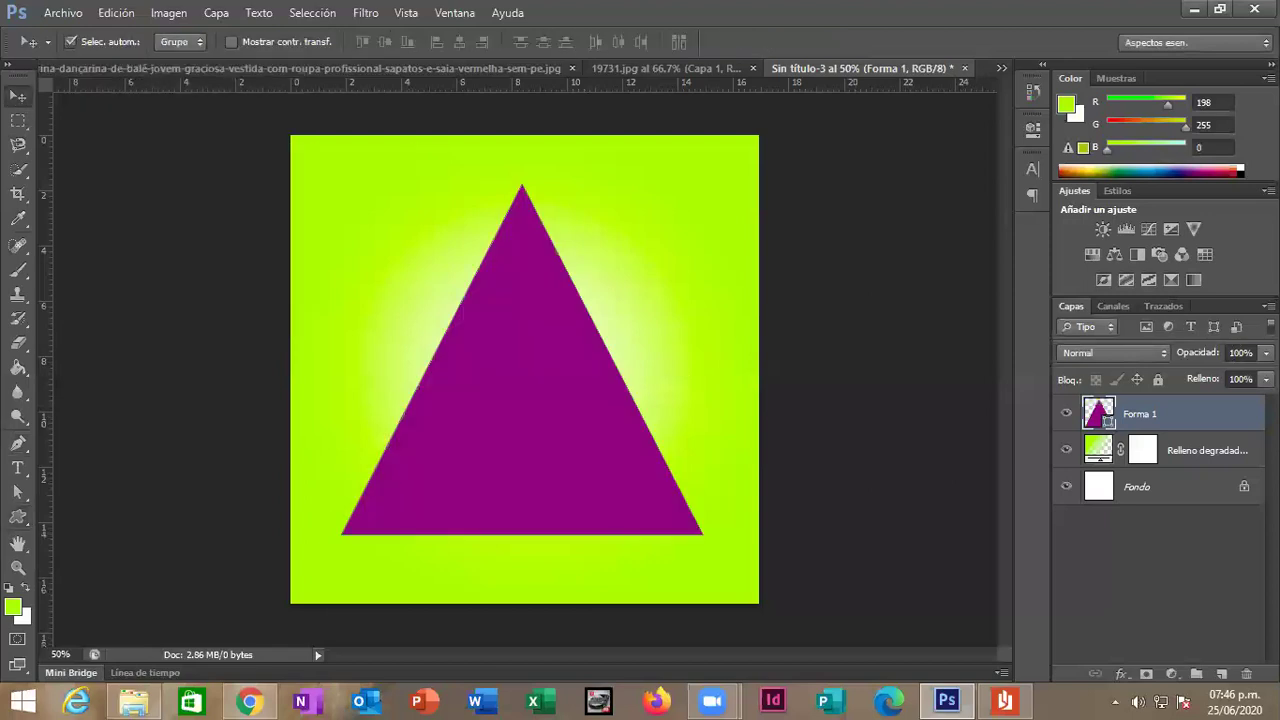
{"action": "left_click", "coordinate": [1266, 379]}
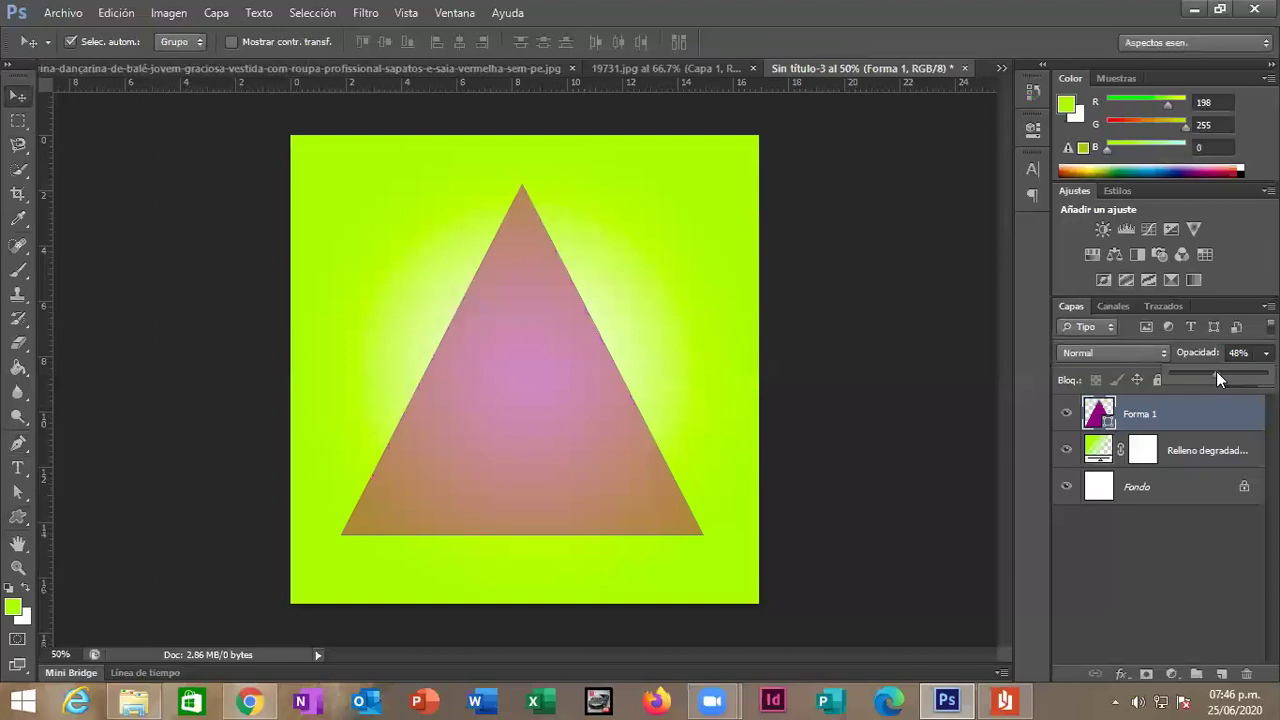
{"action": "left_click_drag", "start_coordinate": [1213, 372], "coordinate": [1226, 366]}
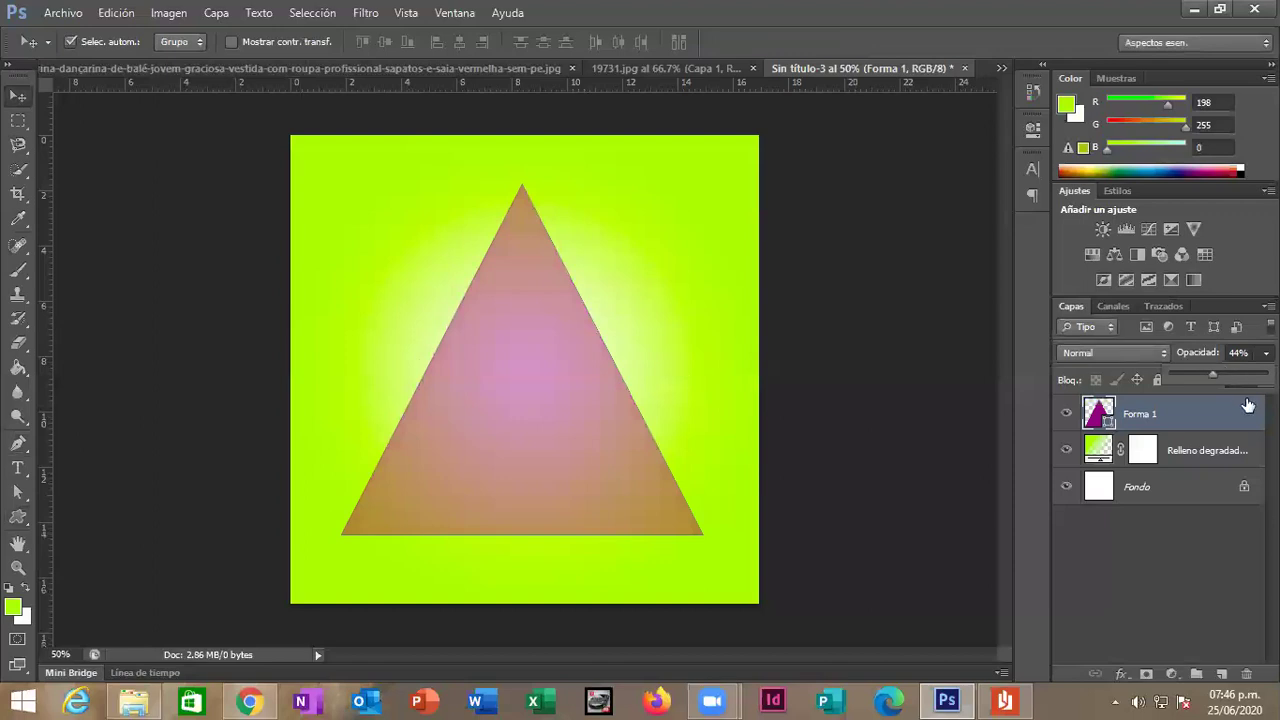
Add an empty layer and start a curved pen path from the triangle apex to its base.
{"action": "left_click", "coordinate": [1220, 672]}
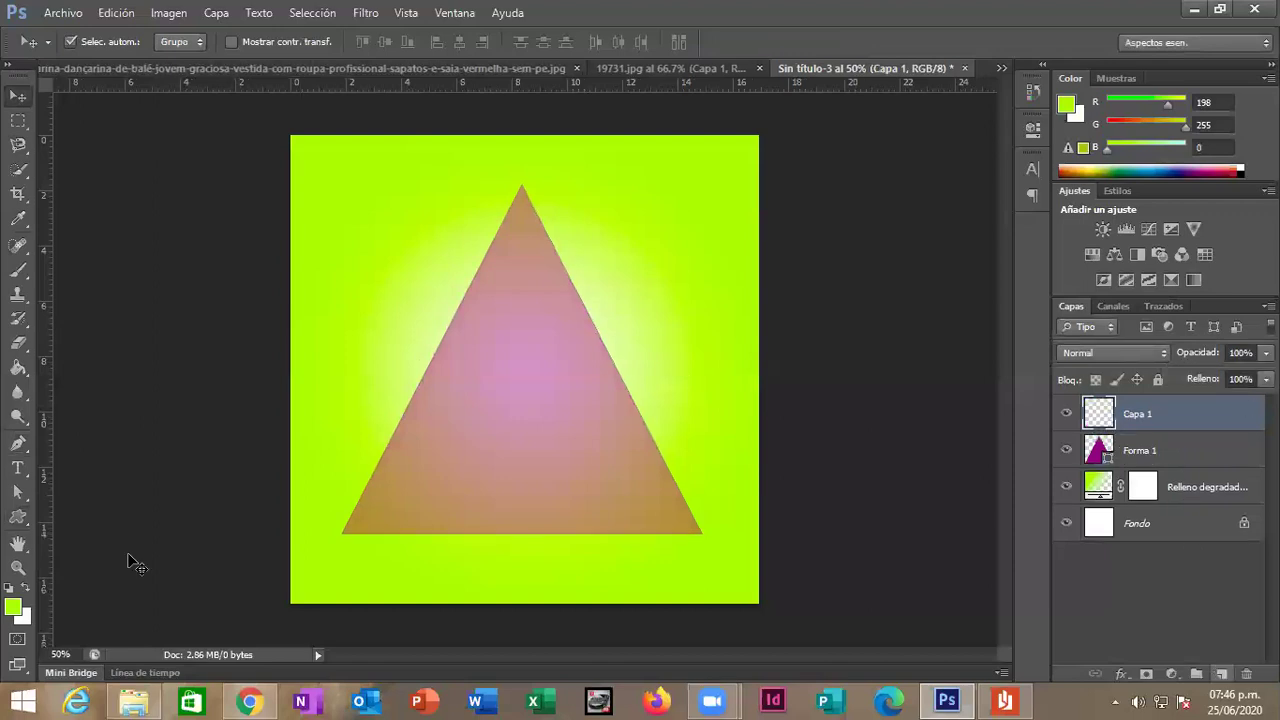
{"action": "left_click", "coordinate": [18, 445]}
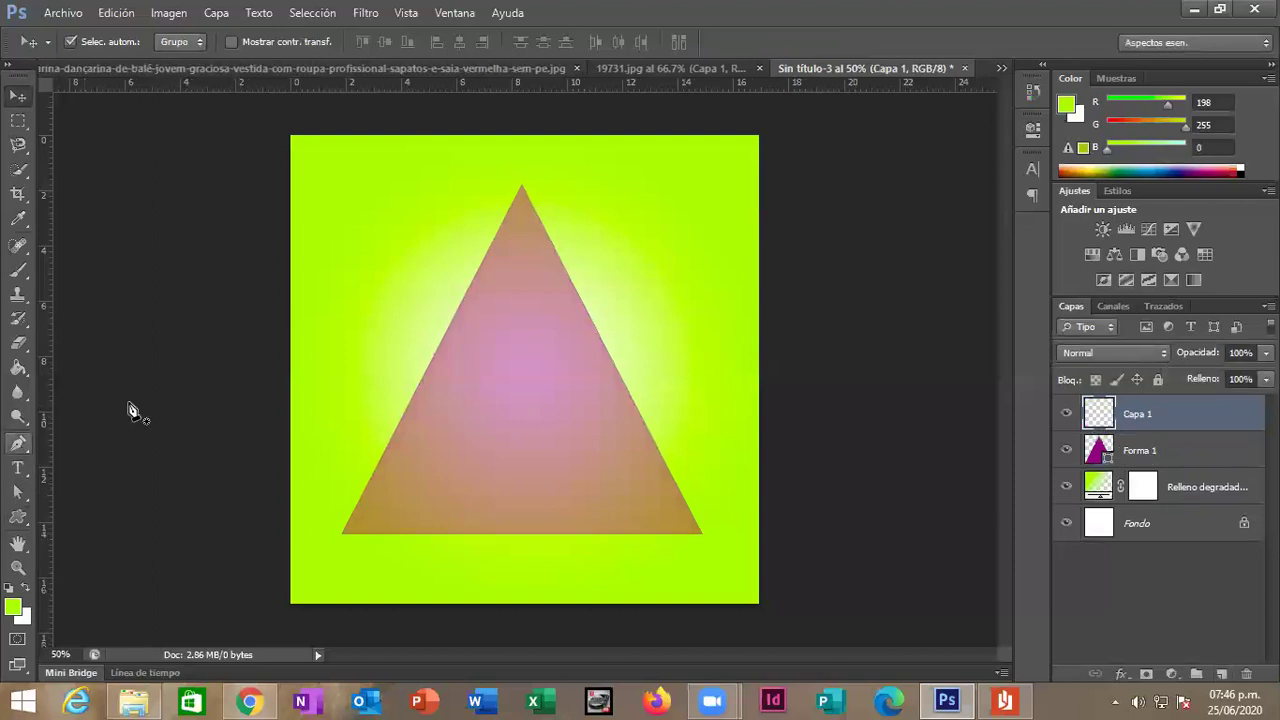
{"action": "left_click", "coordinate": [522, 188]}
{"action": "left_click", "coordinate": [523, 535]}
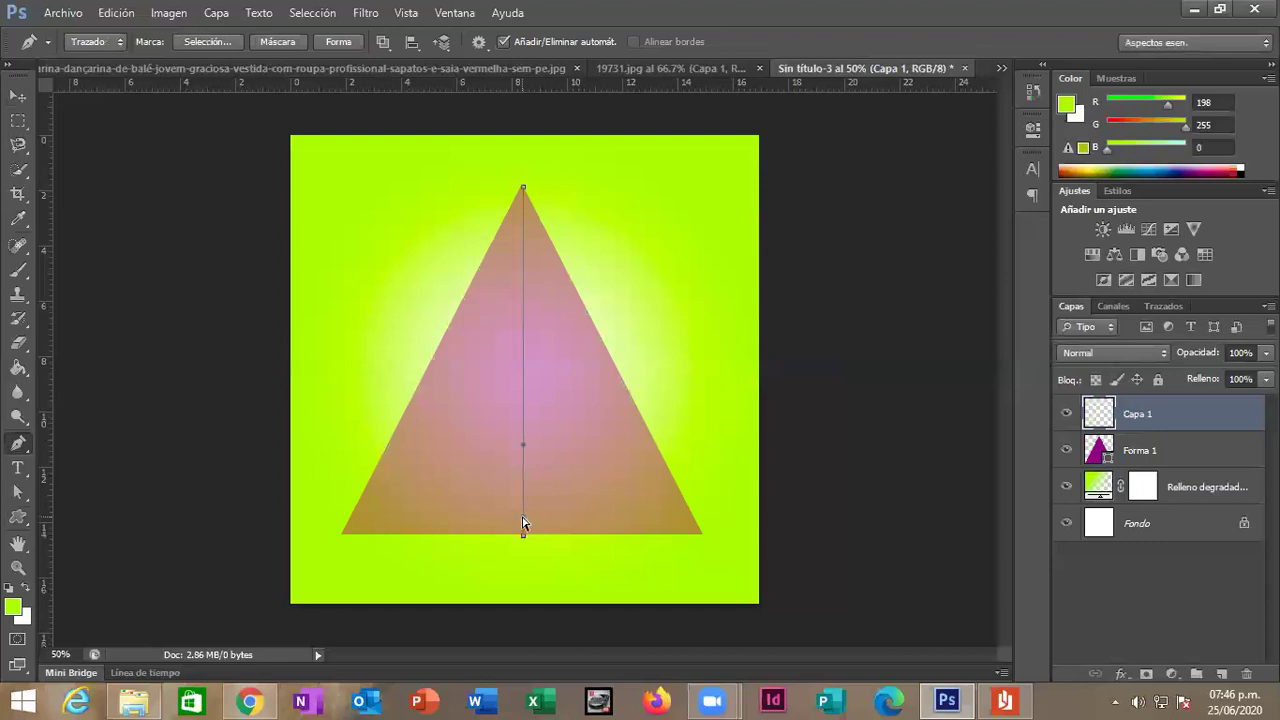
{"action": "mouse_move", "coordinate": [525, 513]}
{"action": "left_mouse_down"}
{"action": "mouse_move", "coordinate": [690, 522]}
{"action": "mouse_move", "coordinate": [680, 493]}
{"action": "left_mouse_up"}
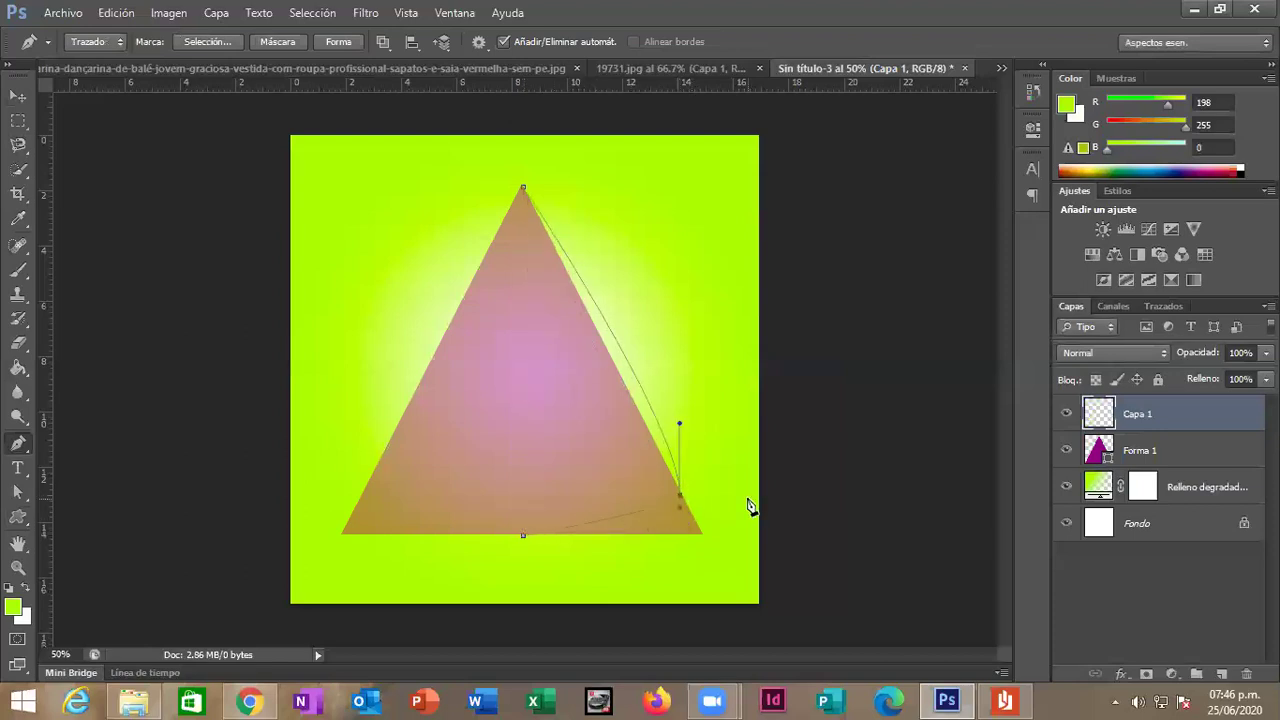
Curve the path back and forth between the triangle edges across its lower part.
{"action": "left_click", "coordinate": [672, 459]}
{"action": "mouse_move", "coordinate": [672, 462]}
{"action": "left_mouse_down"}
{"action": "mouse_move", "coordinate": [388, 500]}
{"action": "mouse_move", "coordinate": [365, 472]}
{"action": "left_mouse_up"}
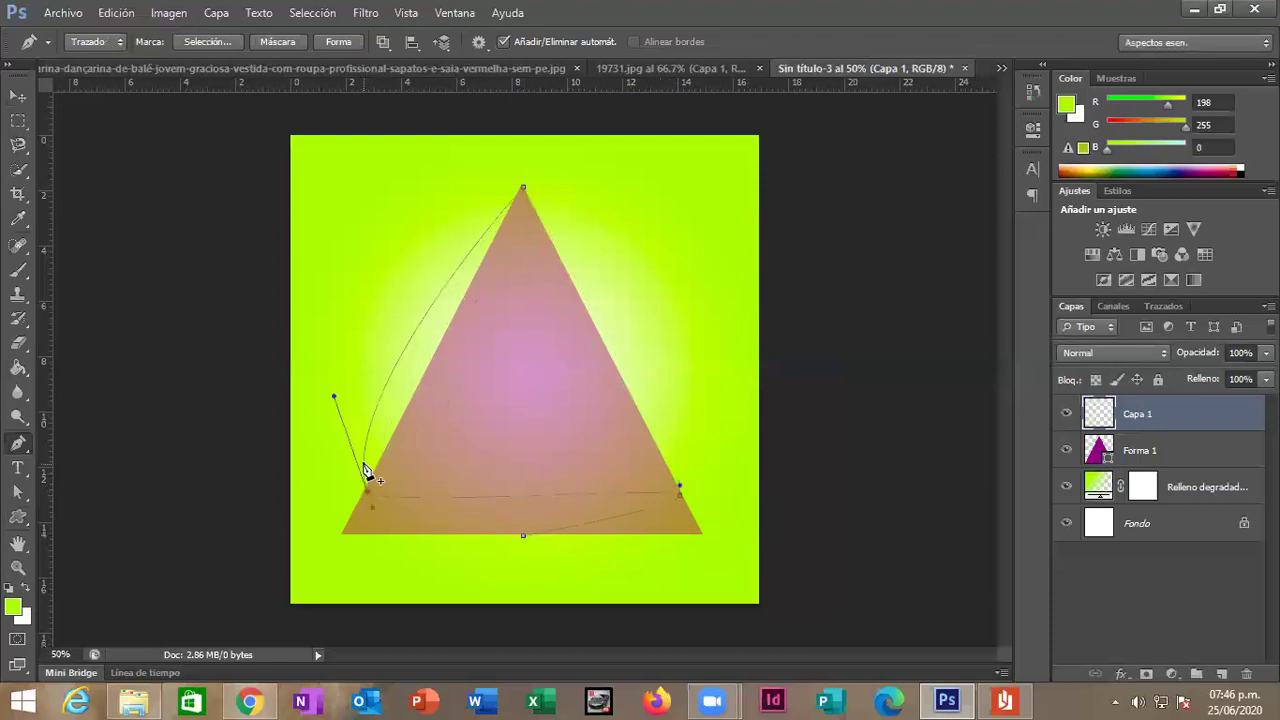
{"action": "key", "text": "ctrl+z"}
{"action": "left_click_drag", "start_coordinate": [670, 468], "coordinate": [670, 440]}
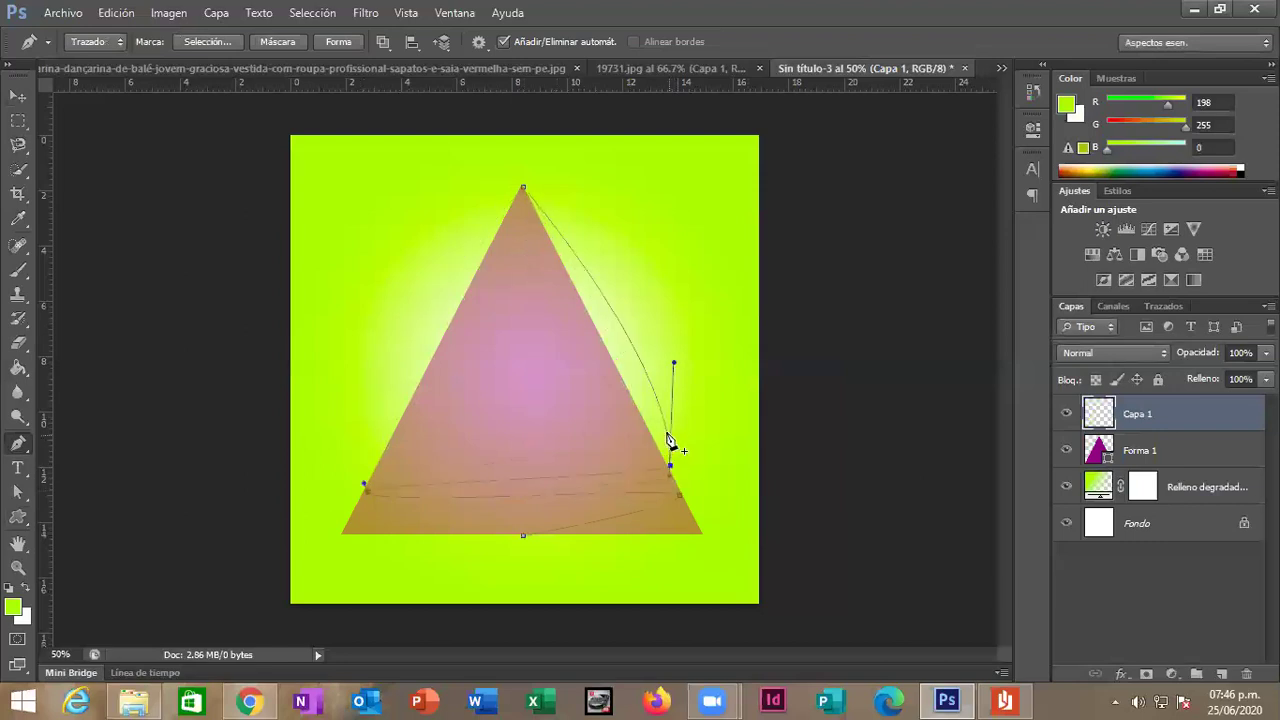
{"action": "key", "text": "ctrl+alt+z"}
{"action": "key", "text": "ctrl+alt+z"}
{"action": "left_click_drag", "start_coordinate": [380, 460], "coordinate": [381, 426]}
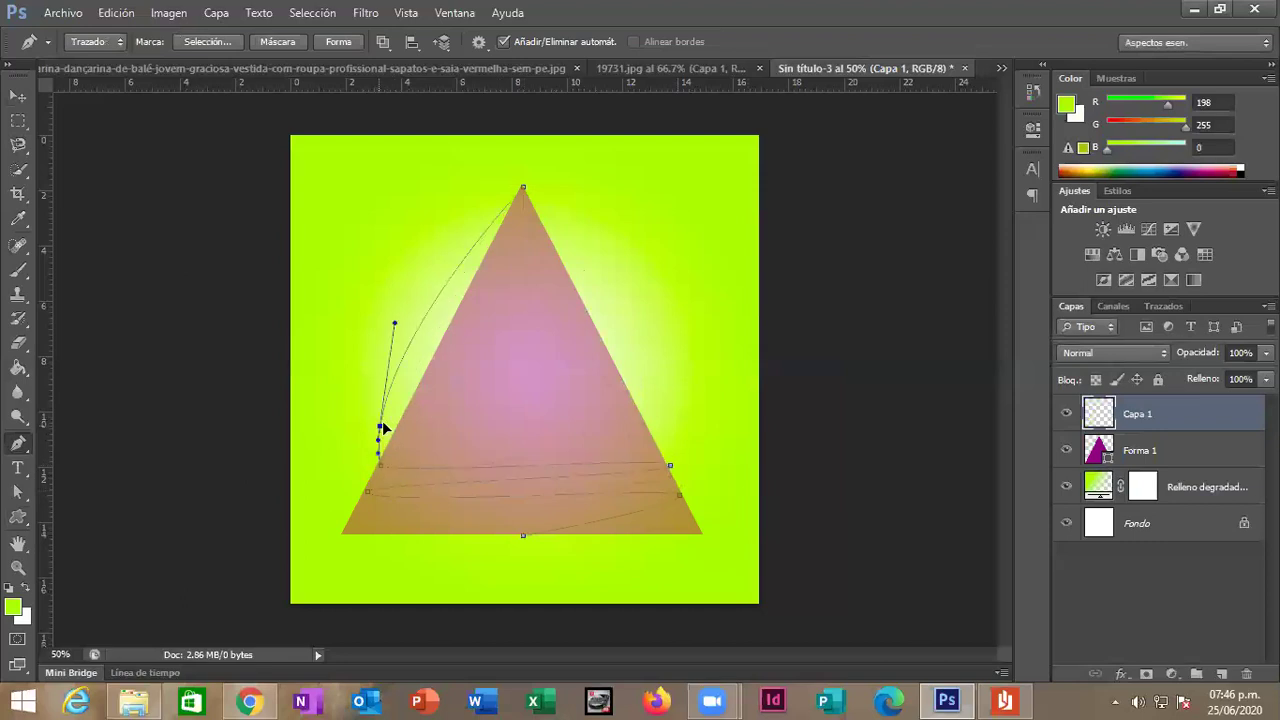
{"action": "key", "text": "ctrl+alt+z"}
{"action": "left_click_drag", "start_coordinate": [650, 436], "coordinate": [649, 405]}
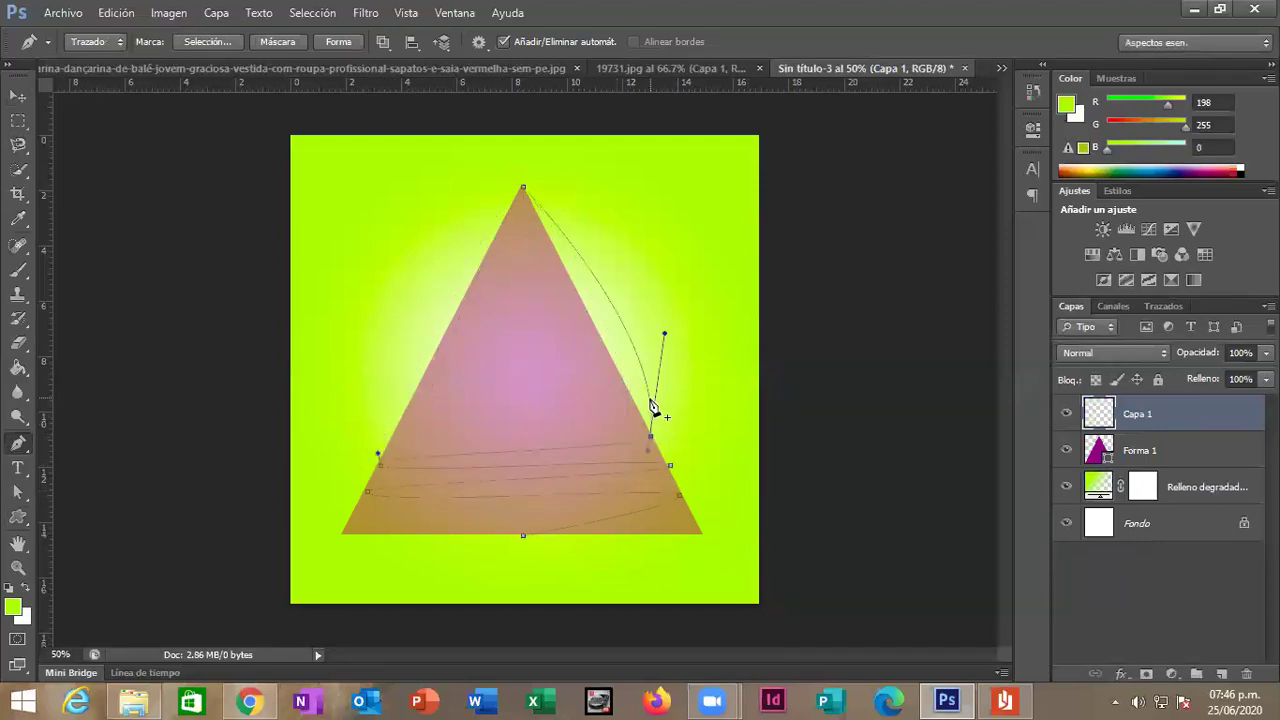
{"action": "key", "text": "ctrl+alt+z"}
{"action": "left_click_drag", "start_coordinate": [400, 436], "coordinate": [400, 395]}
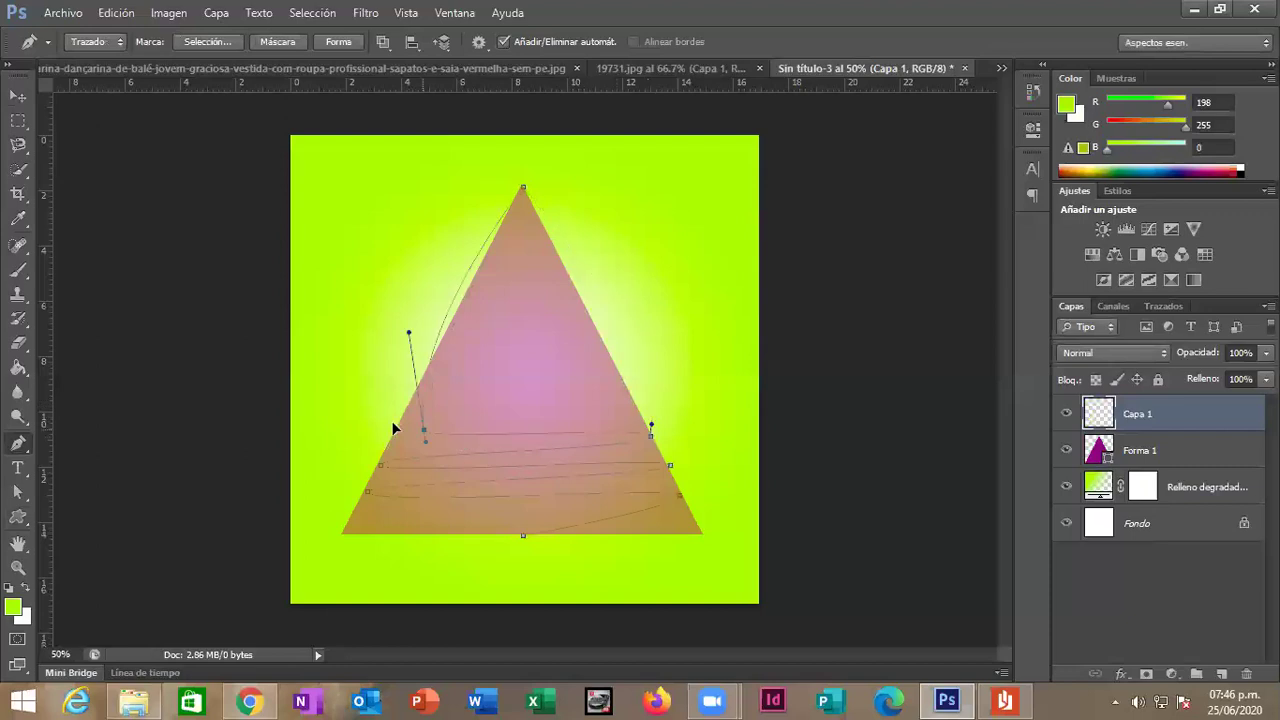
{"action": "key", "text": "ctrl+alt+z"}
Continue the zigzag curves higher up the triangle toward its middle.
{"action": "left_click_drag", "start_coordinate": [626, 398], "coordinate": [601, 274]}
{"action": "key", "text": "ctrl+alt+z"}
{"action": "left_click_drag", "start_coordinate": [420, 390], "coordinate": [422, 364]}
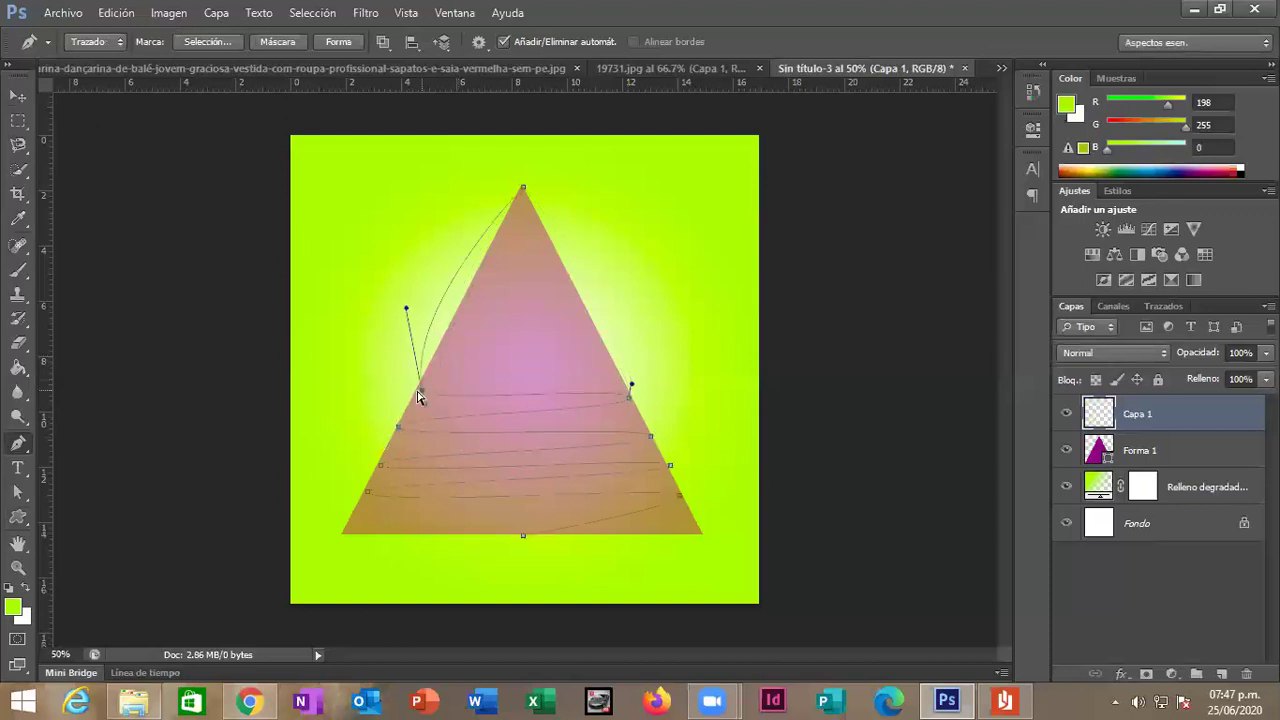
{"action": "key", "text": "ctrl+alt+z"}
{"action": "left_click_drag", "start_coordinate": [614, 362], "coordinate": [615, 333]}
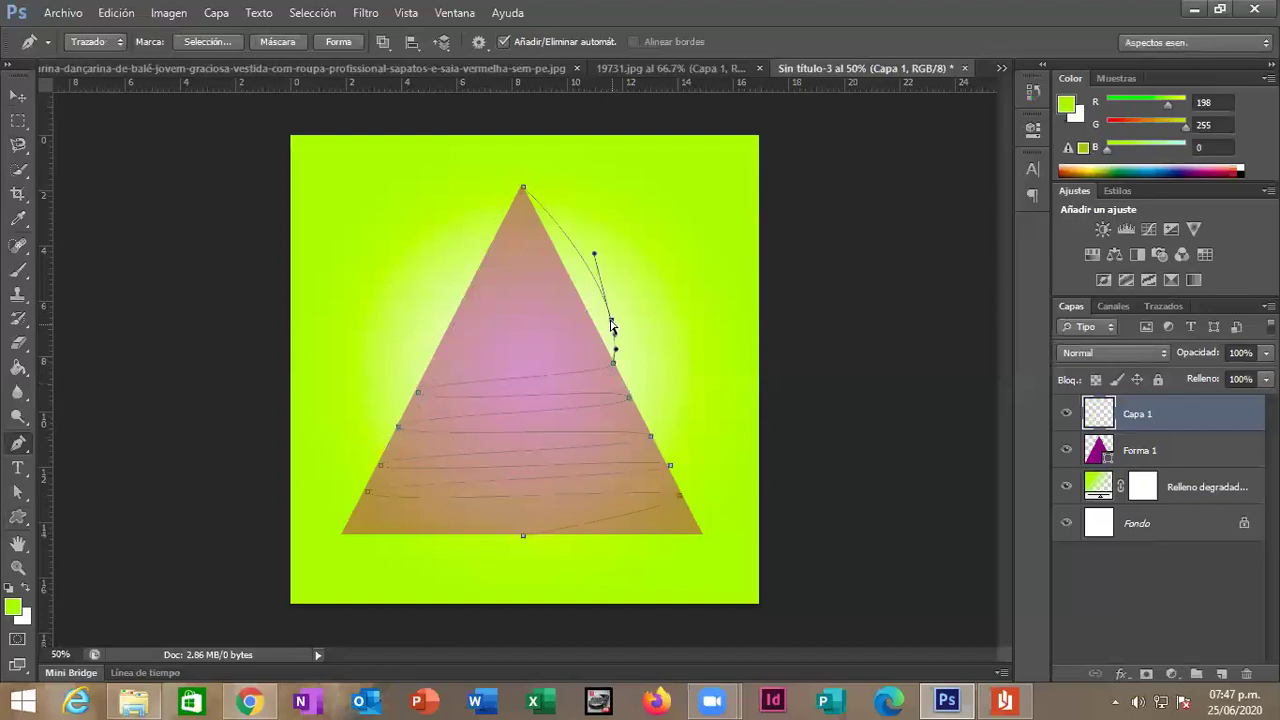
{"action": "key", "text": "ctrl+alt+z"}
{"action": "left_click_drag", "start_coordinate": [446, 365], "coordinate": [436, 351]}
{"action": "key", "text": "ctrl+alt+z"}
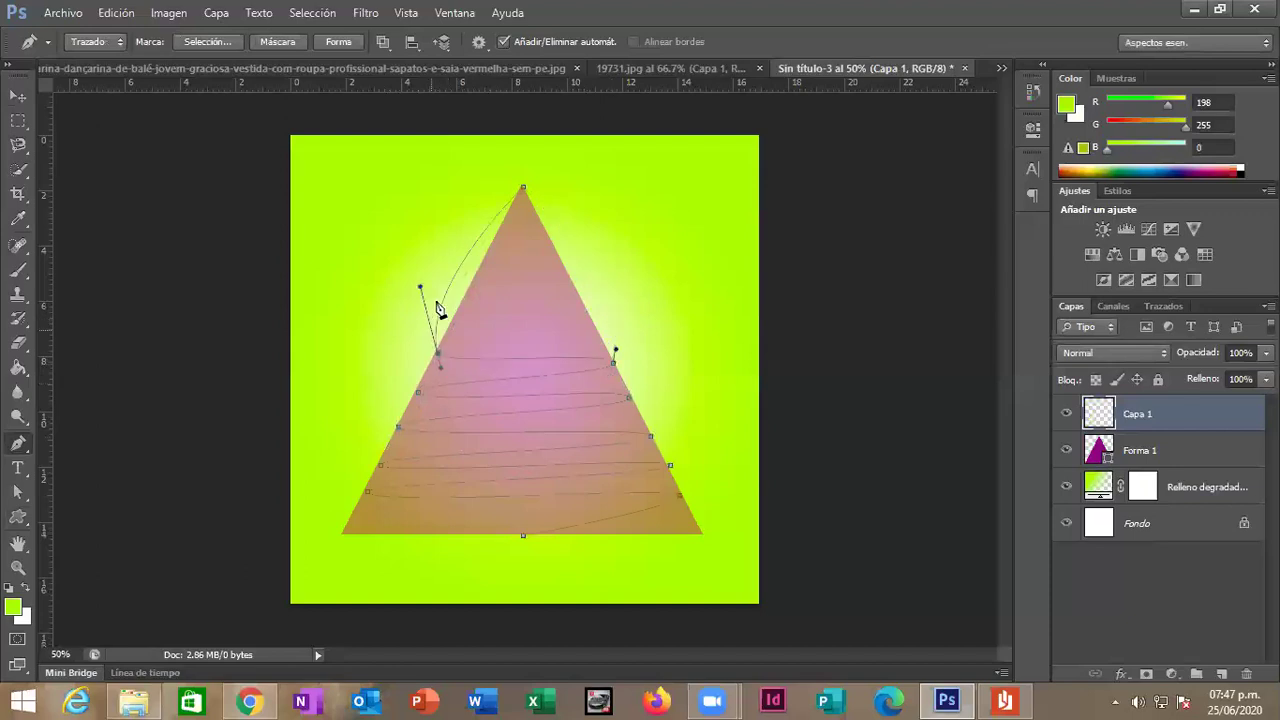
{"action": "left_click_drag", "start_coordinate": [441, 307], "coordinate": [459, 247]}
{"action": "key", "text": "ctrl+alt+z"}
Finish the zigzag near the apex and reselect the empty layer above the triangle.
{"action": "left_click_drag", "start_coordinate": [588, 325], "coordinate": [594, 294]}
{"action": "key", "text": "ctrl+alt+z"}
{"action": "left_click_drag", "start_coordinate": [454, 311], "coordinate": [441, 261]}
{"action": "key", "text": "ctrl+alt+z"}
{"action": "mouse_move", "coordinate": [577, 296]}
{"action": "left_mouse_down"}
{"action": "mouse_move", "coordinate": [594, 256]}
{"action": "mouse_move", "coordinate": [581, 283]}
{"action": "left_mouse_up"}
{"action": "key", "text": "ctrl+alt+z"}
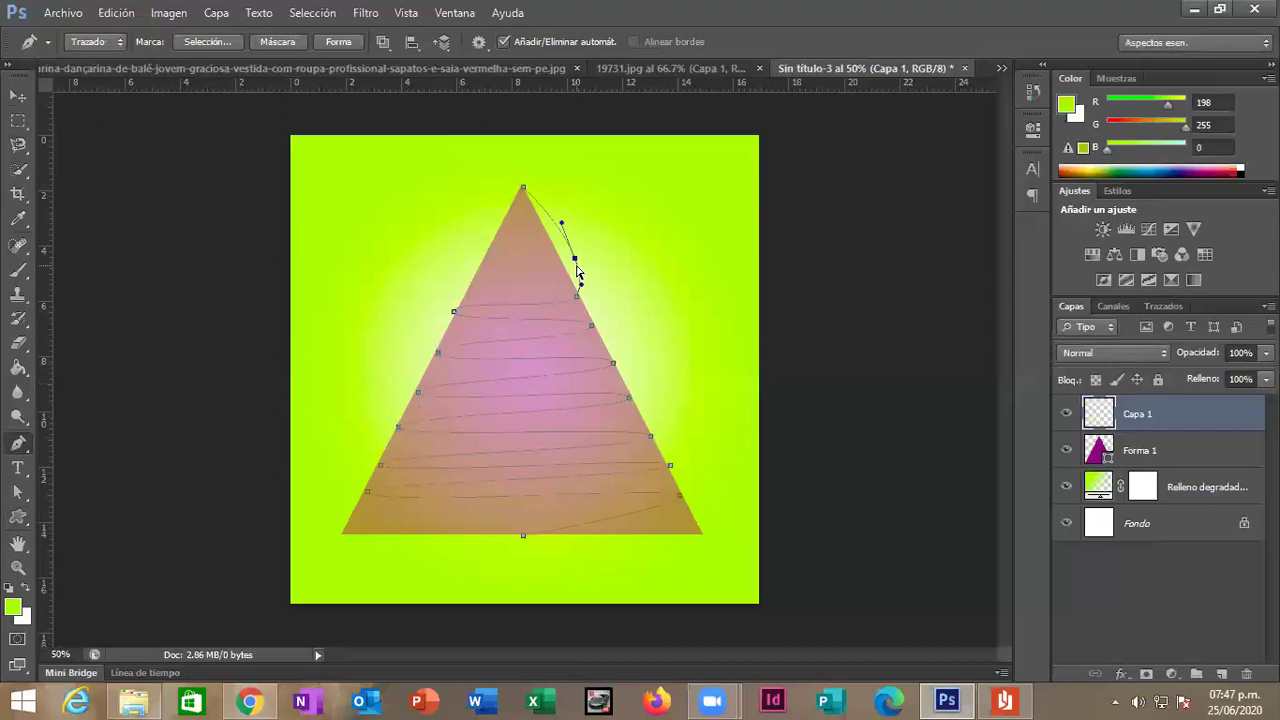
{"action": "key", "text": "ctrl+alt+z"}
{"action": "key", "text": "ctrl+alt+z"}
{"action": "mouse_move", "coordinate": [476, 273]}
{"action": "left_mouse_down"}
{"action": "mouse_move", "coordinate": [482, 242]}
{"action": "mouse_move", "coordinate": [560, 228]}
{"action": "mouse_move", "coordinate": [497, 222]}
{"action": "mouse_move", "coordinate": [539, 209]}
{"action": "mouse_move", "coordinate": [540, 222]}
{"action": "left_mouse_up"}
{"action": "left_click", "coordinate": [1182, 452]}
{"action": "left_click", "coordinate": [1180, 426]}
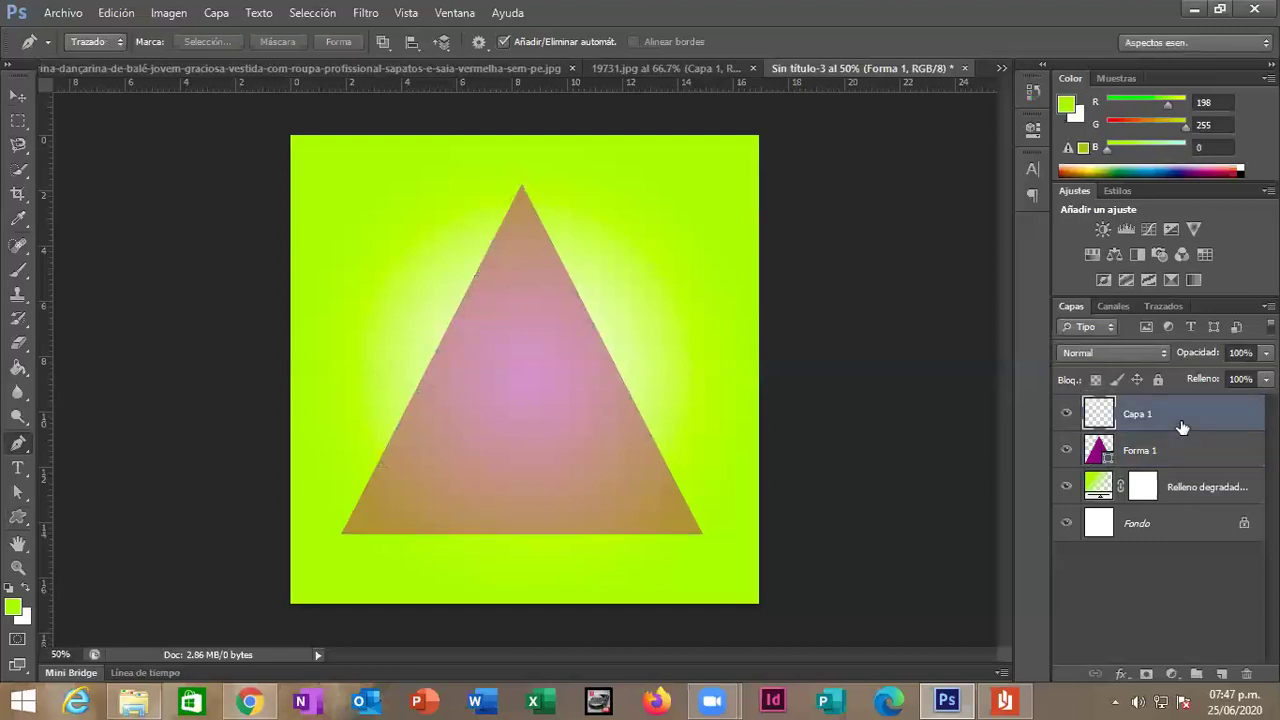
Show the work path, pick the Brush tool, and set the foreground colour to pink ff006c.
{"action": "left_click", "coordinate": [1164, 306]}
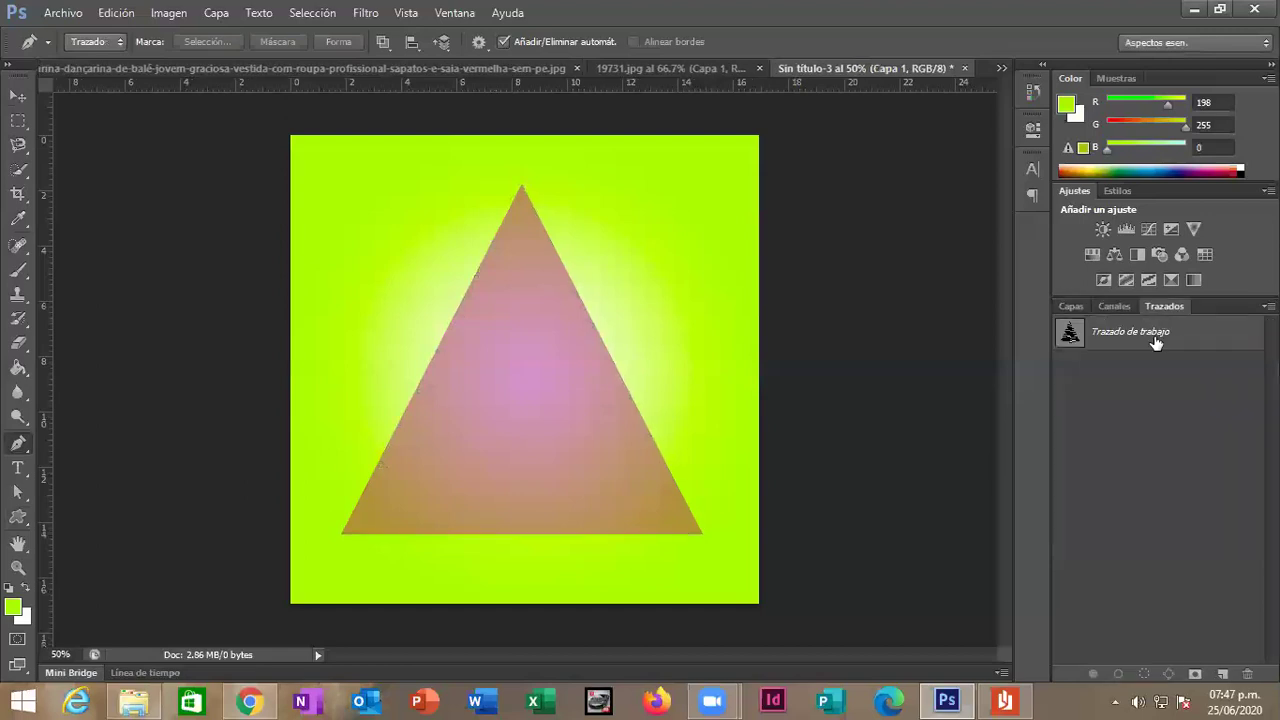
{"action": "left_click", "coordinate": [1088, 338]}
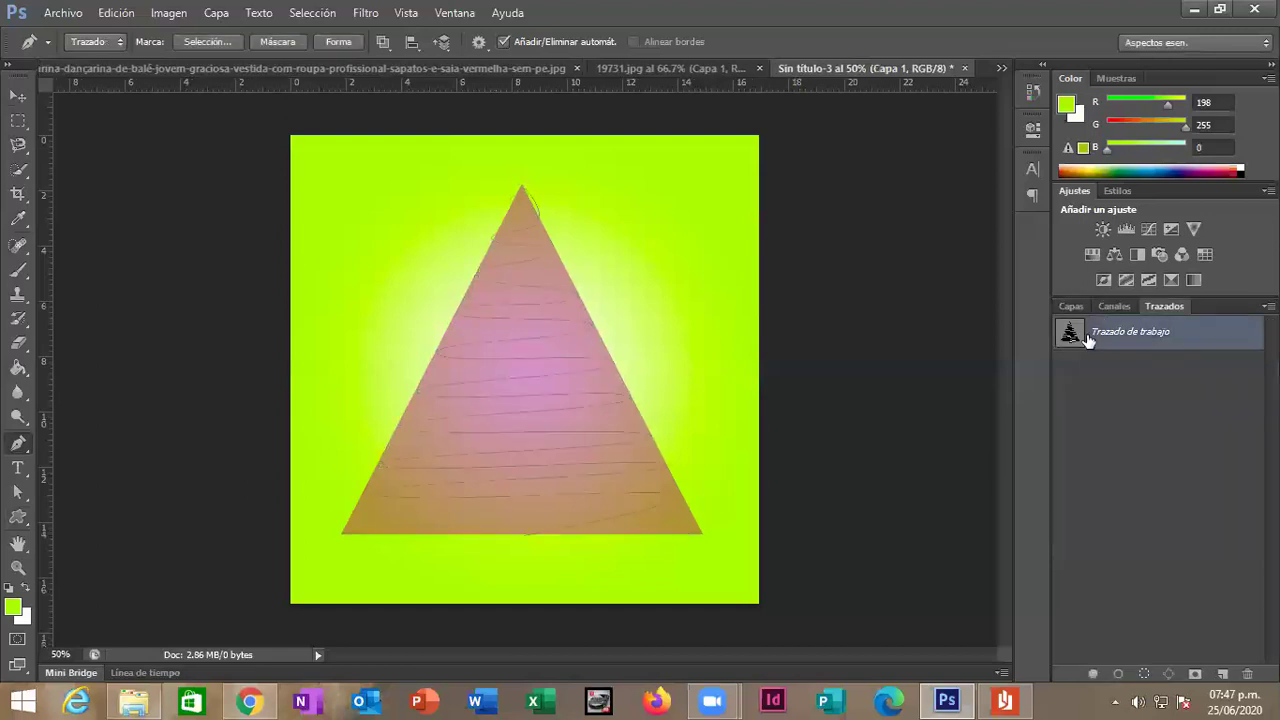
{"action": "left_click", "coordinate": [16, 272]}
{"action": "left_click", "coordinate": [92, 42]}
{"action": "left_click", "coordinate": [12, 607]}
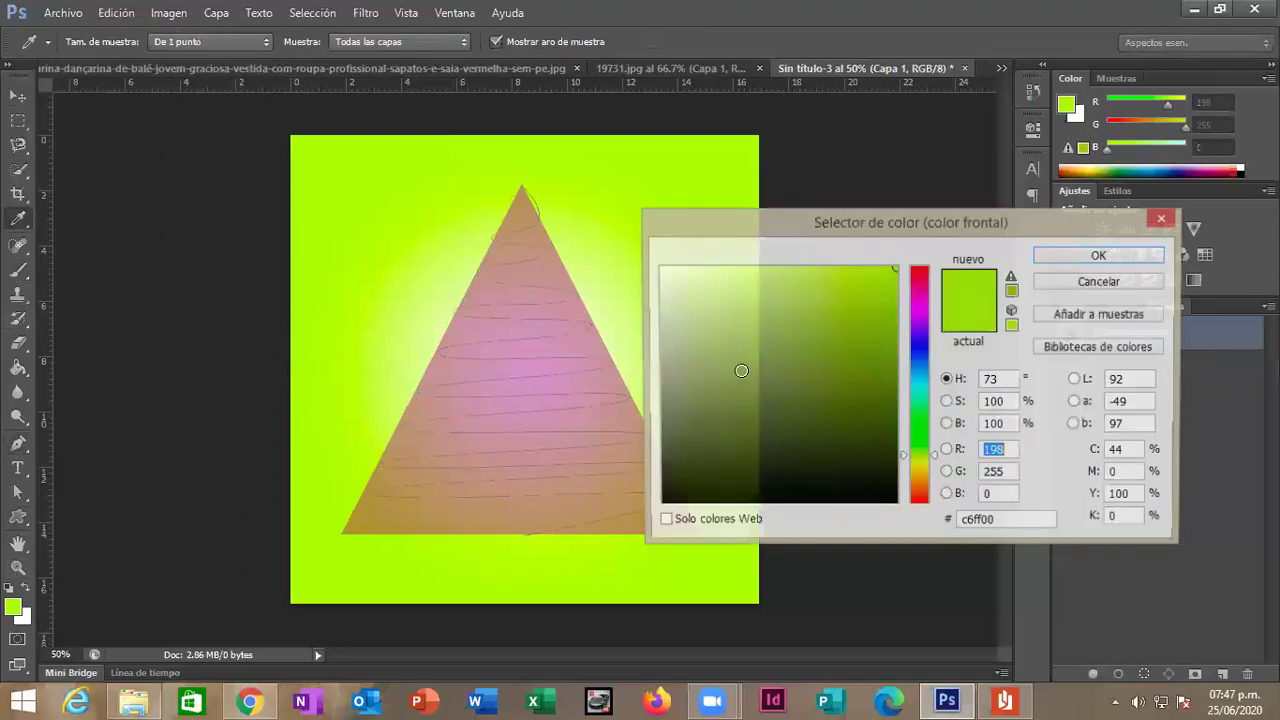
{"action": "left_click_drag", "start_coordinate": [911, 355], "coordinate": [915, 288]}
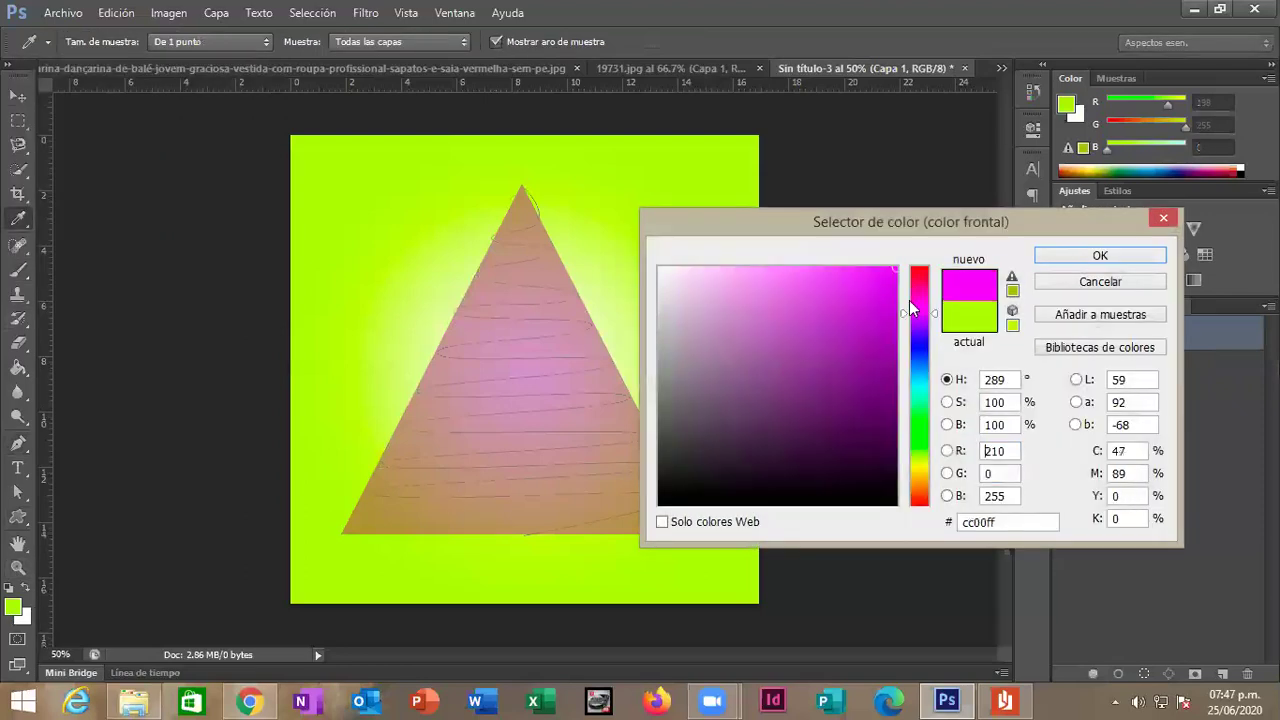
{"action": "left_click", "coordinate": [915, 284]}
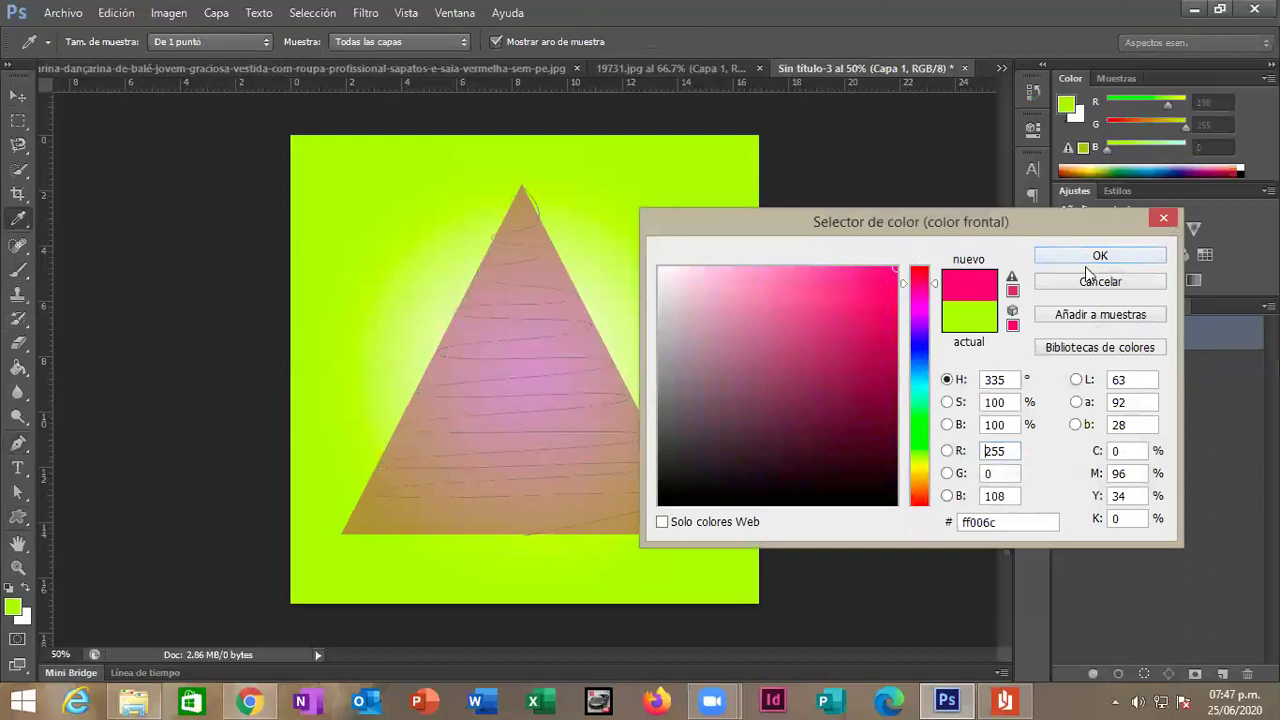
{"action": "left_click", "coordinate": [1090, 258]}
Choose the 26 px brush tip from the brush presets.
{"action": "left_click", "coordinate": [86, 43]}
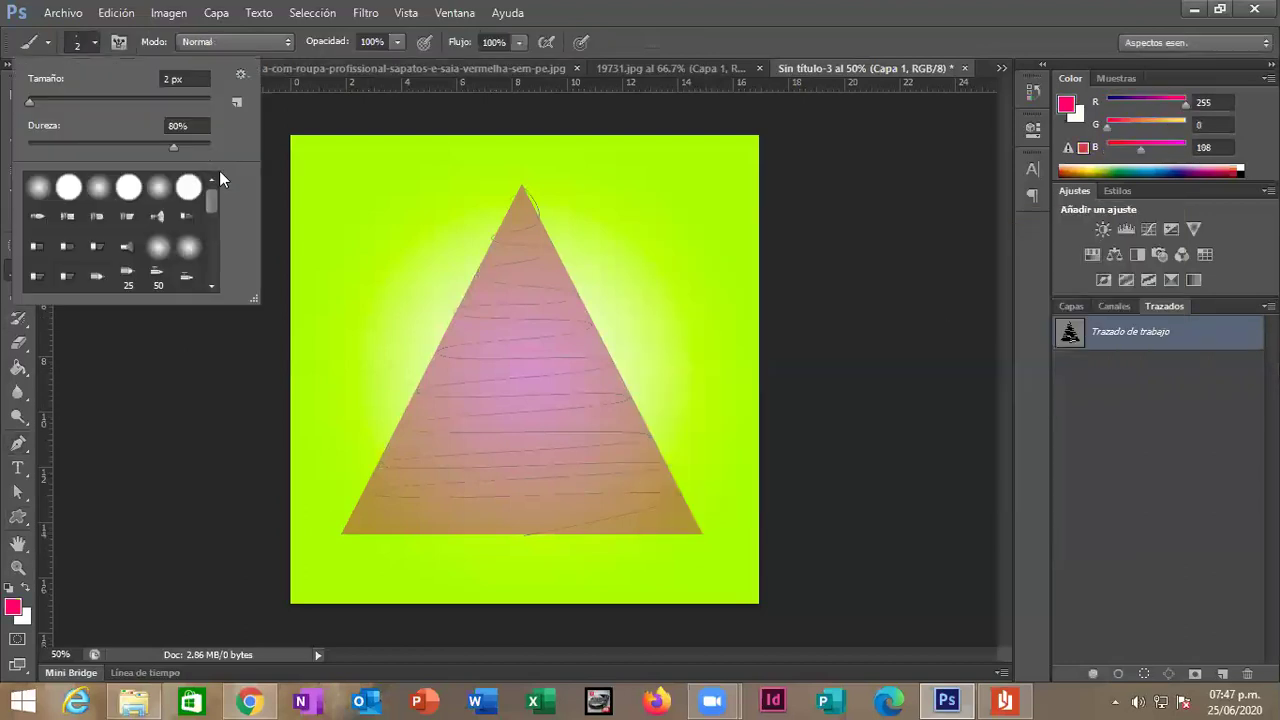
{"action": "scroll", "coordinate": [208, 214], "scroll_direction": "down", "scroll_amount": 2}
{"action": "scroll", "coordinate": [208, 229], "scroll_direction": "down", "scroll_amount": 1}
{"action": "scroll", "coordinate": [208, 229], "scroll_direction": "down", "scroll_amount": 1}
{"action": "scroll", "coordinate": [208, 240], "scroll_direction": "down", "scroll_amount": 1}
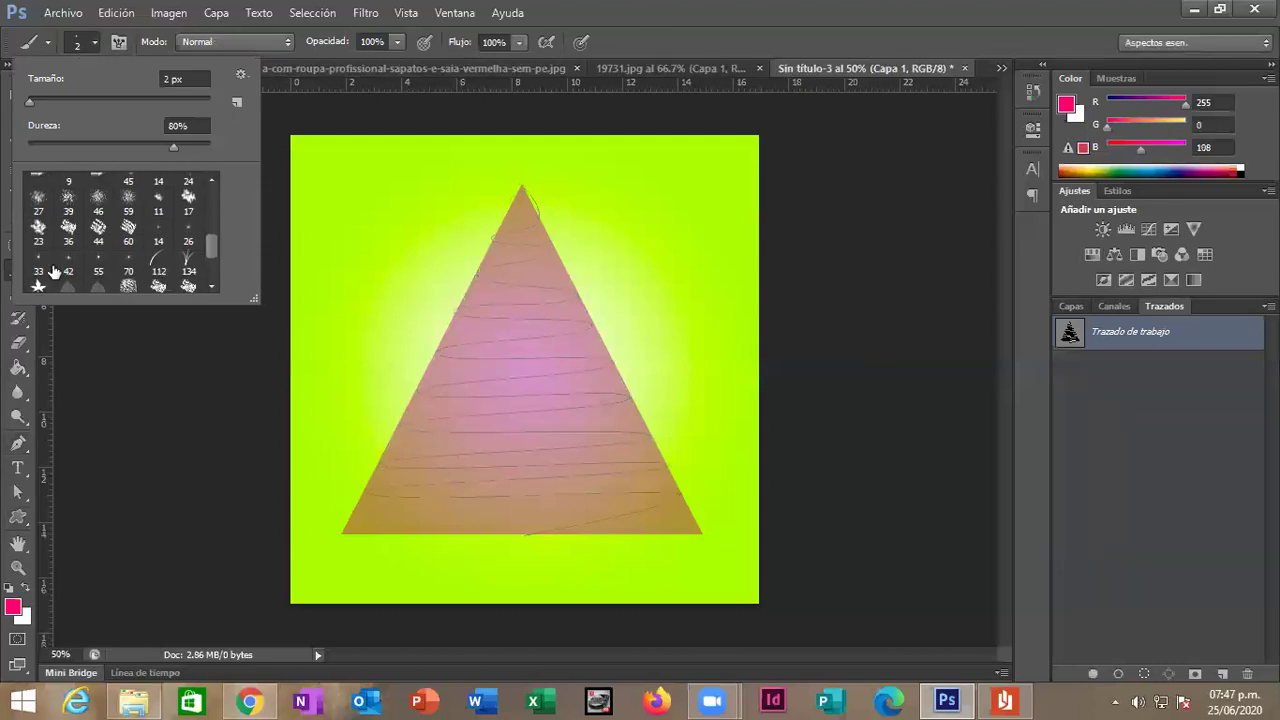
{"action": "left_click", "coordinate": [194, 238]}
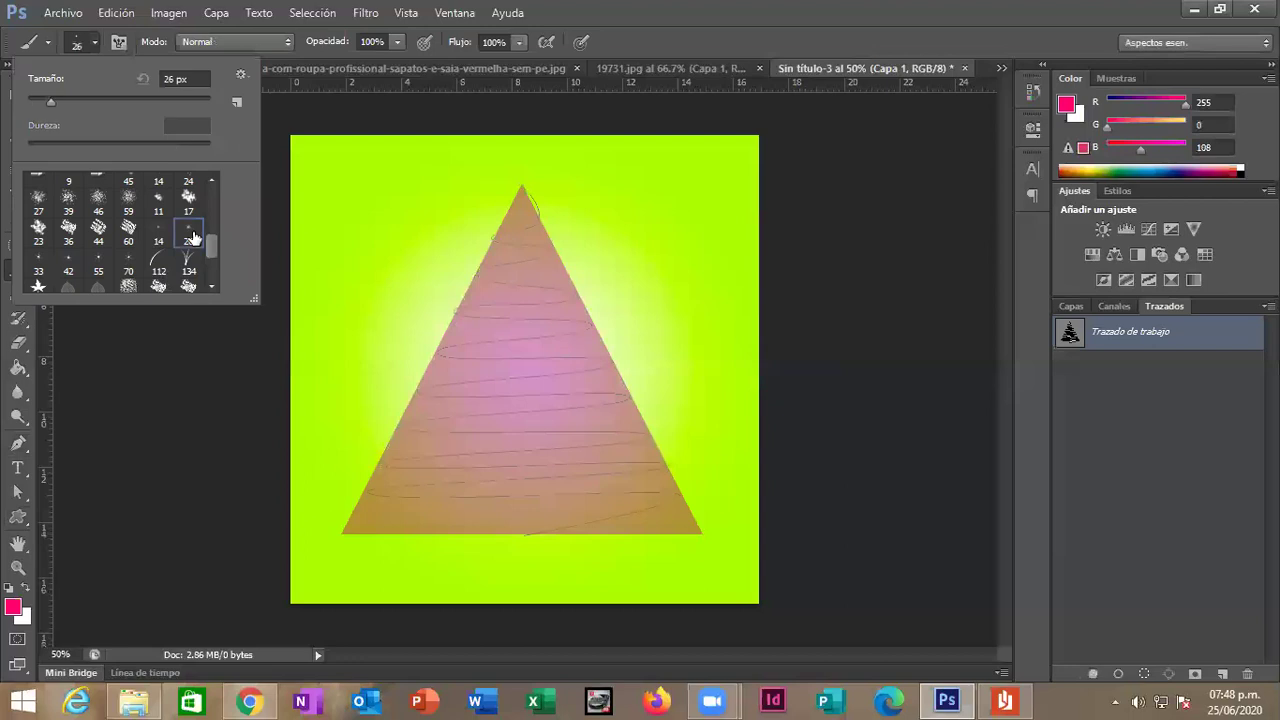
{"action": "left_click", "coordinate": [323, 237]}
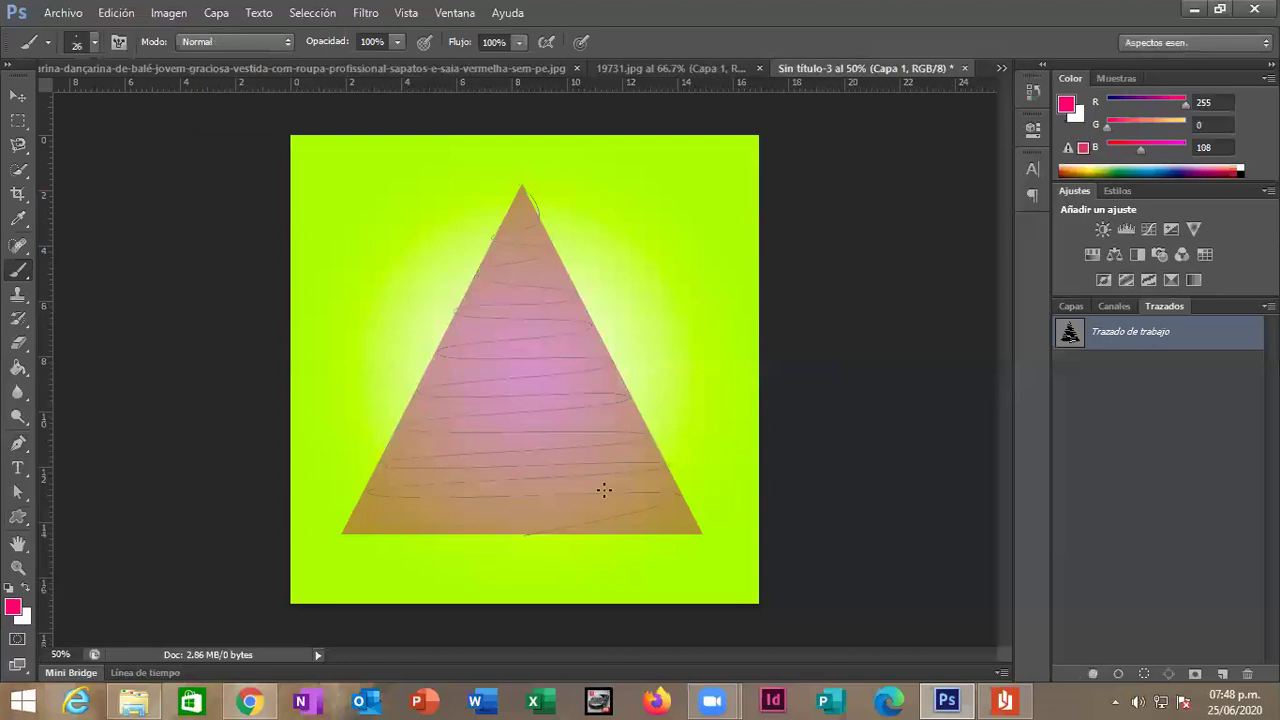
Stroke the work path with the pink brush using Contornear trazado.
{"action": "right_click", "coordinate": [1146, 342]}
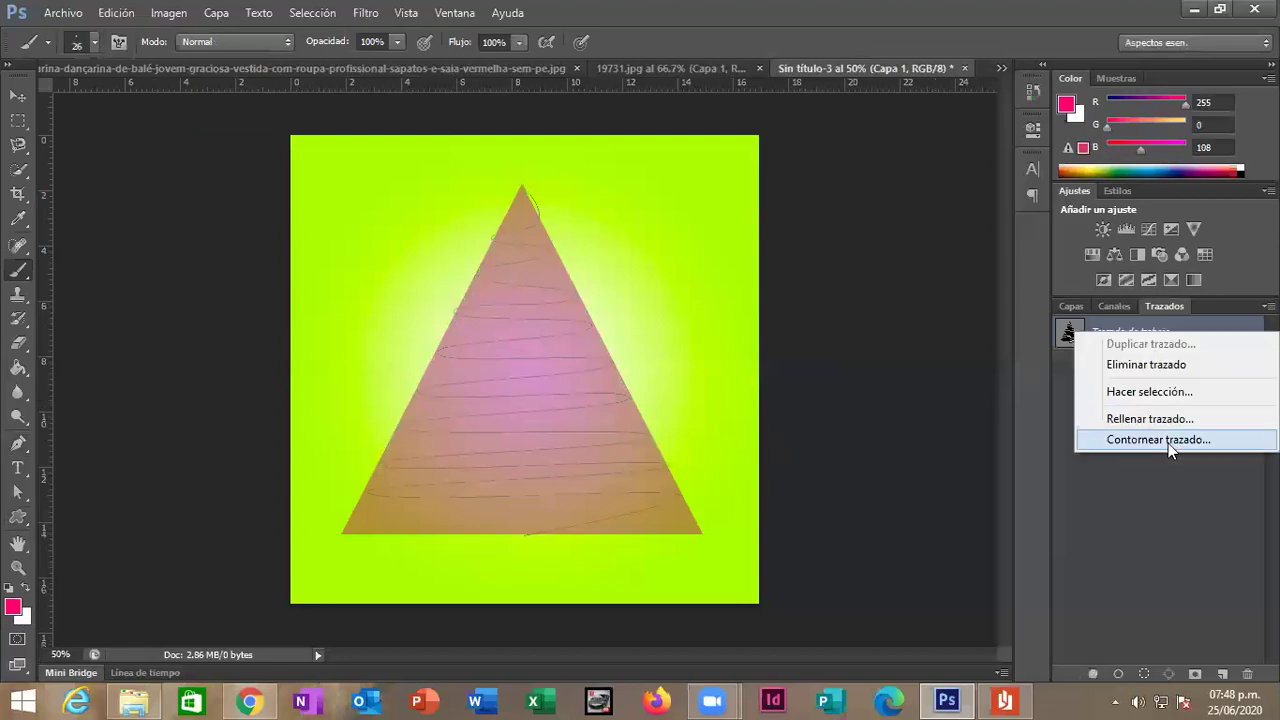
{"action": "left_click", "coordinate": [1168, 440]}
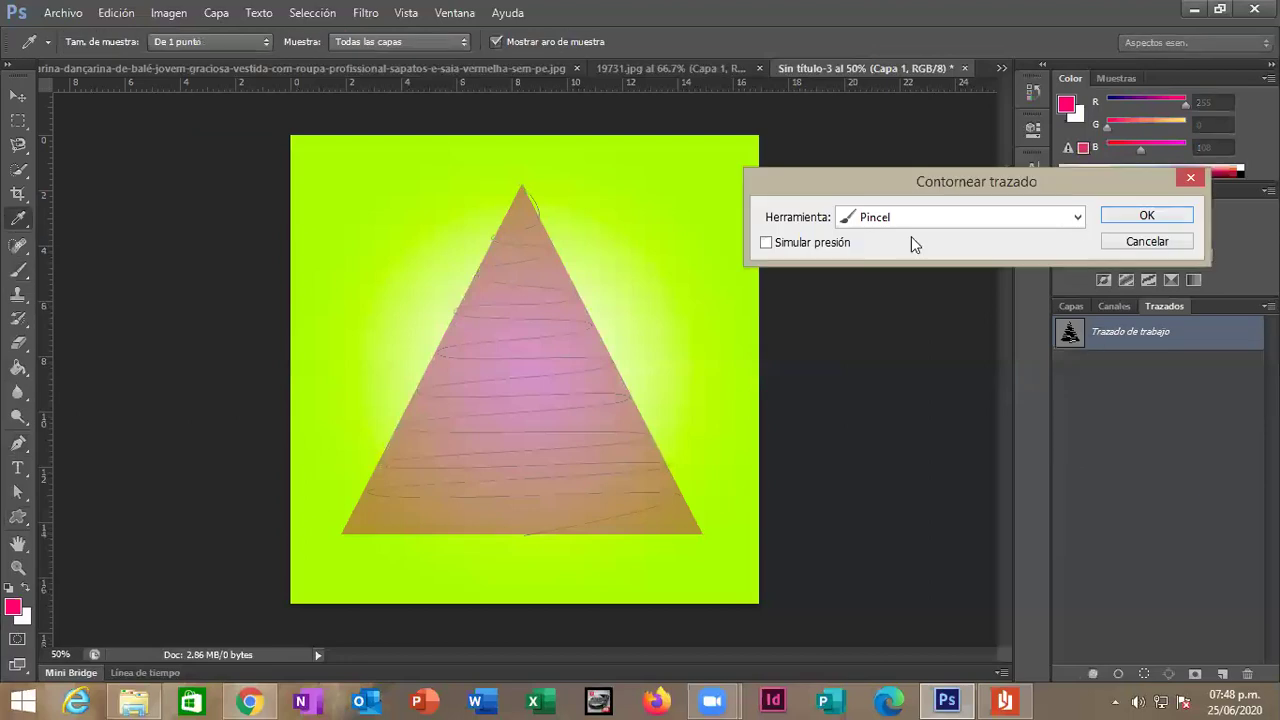
{"action": "left_click", "coordinate": [1147, 217]}
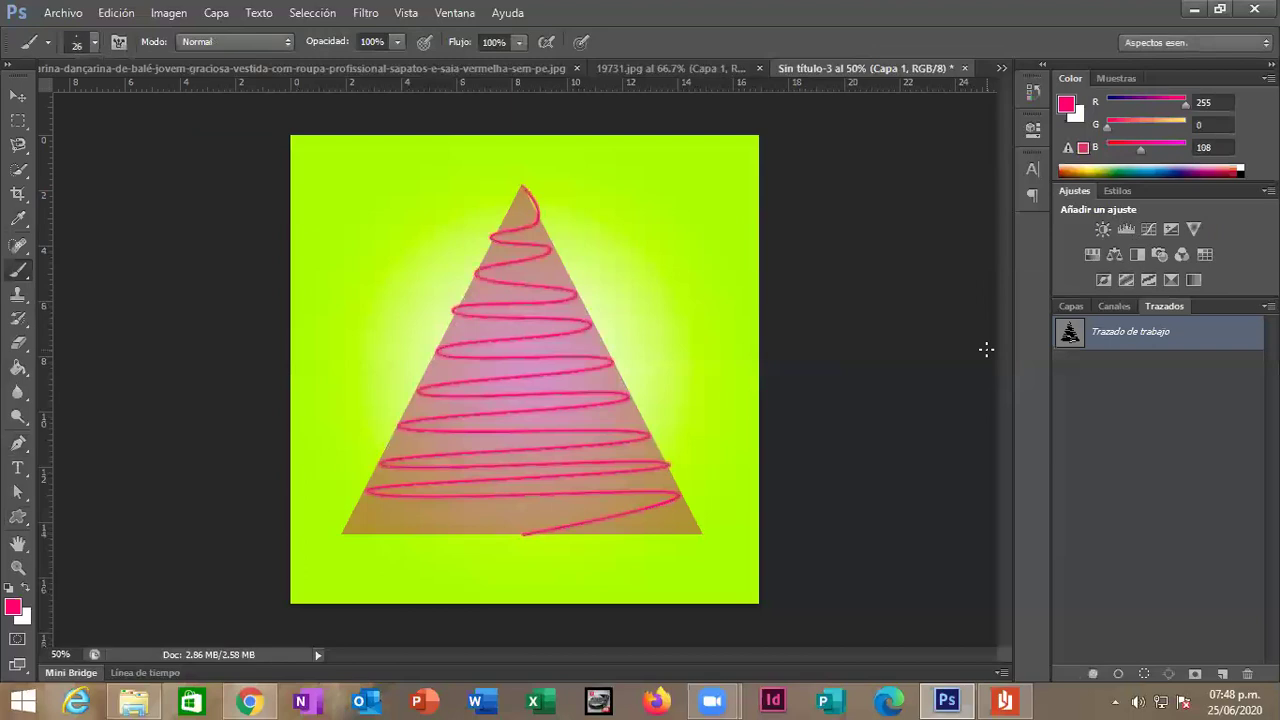
Hide the Forma 1 triangle layer and delete the work path.
{"action": "left_click", "coordinate": [1071, 306]}
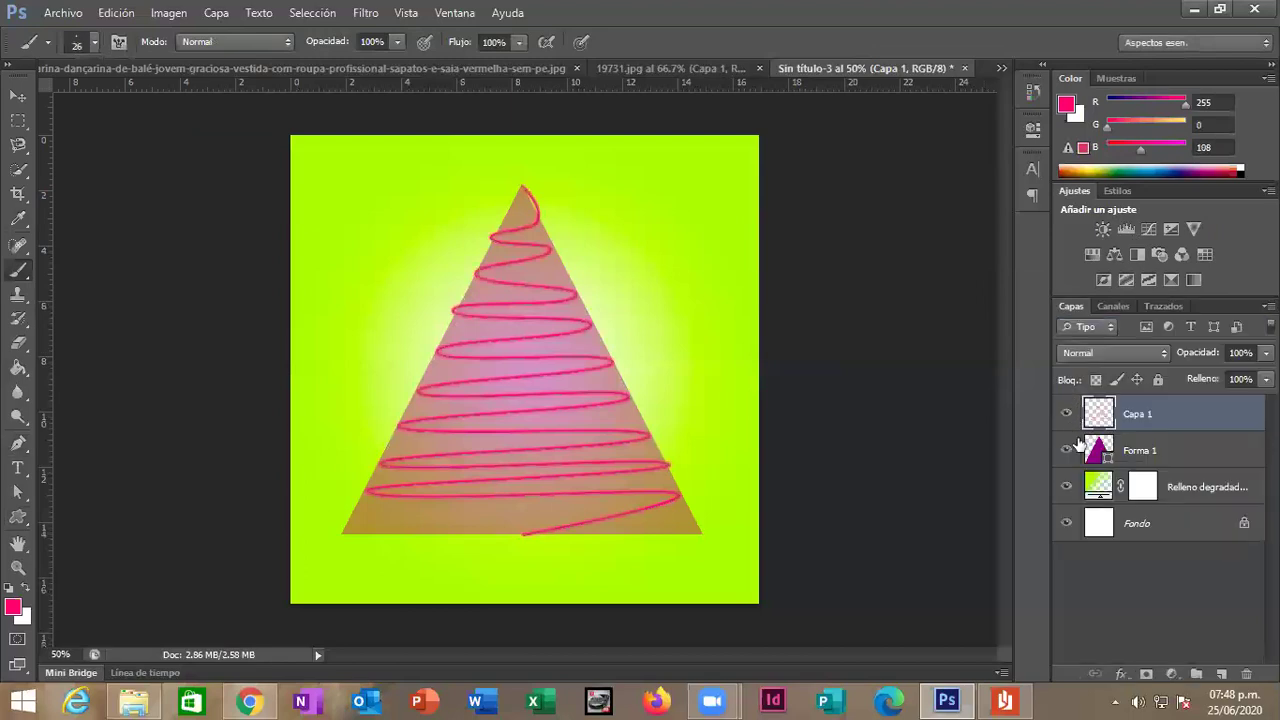
{"action": "left_click", "coordinate": [1067, 450]}
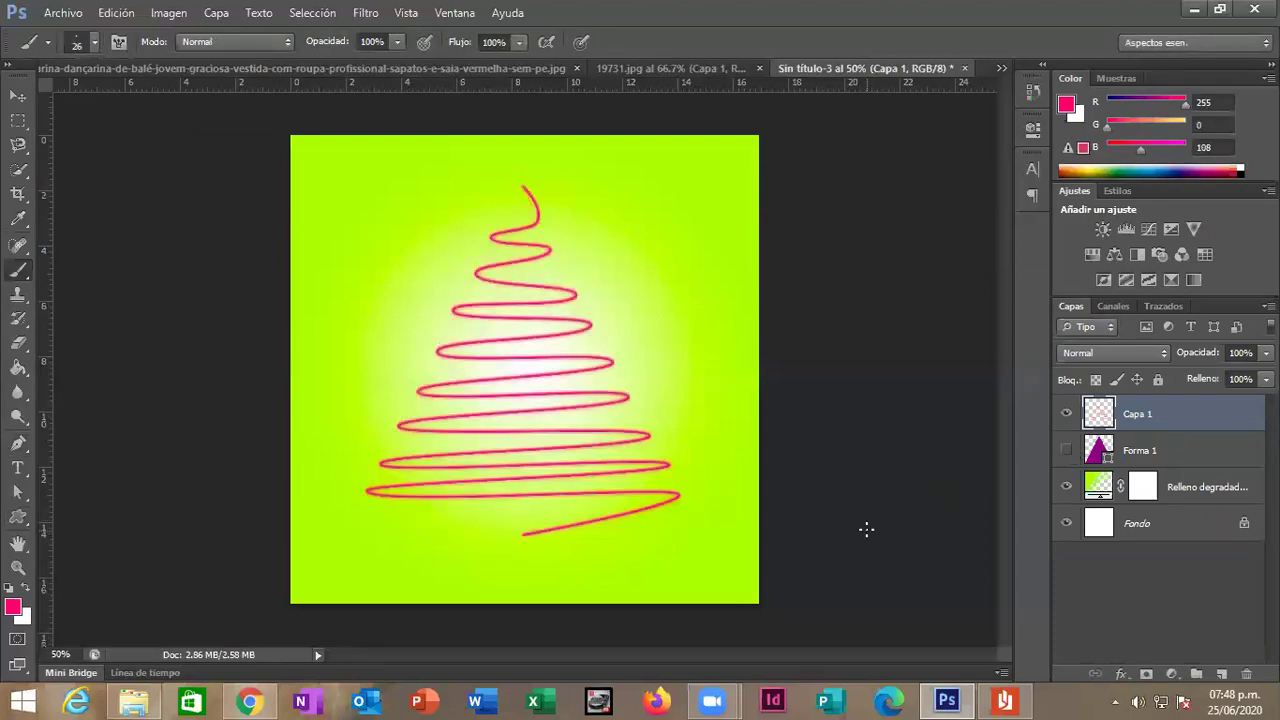
{"action": "left_click", "coordinate": [1066, 450]}
{"action": "left_click", "coordinate": [1168, 308]}
{"action": "right_click", "coordinate": [1114, 334]}
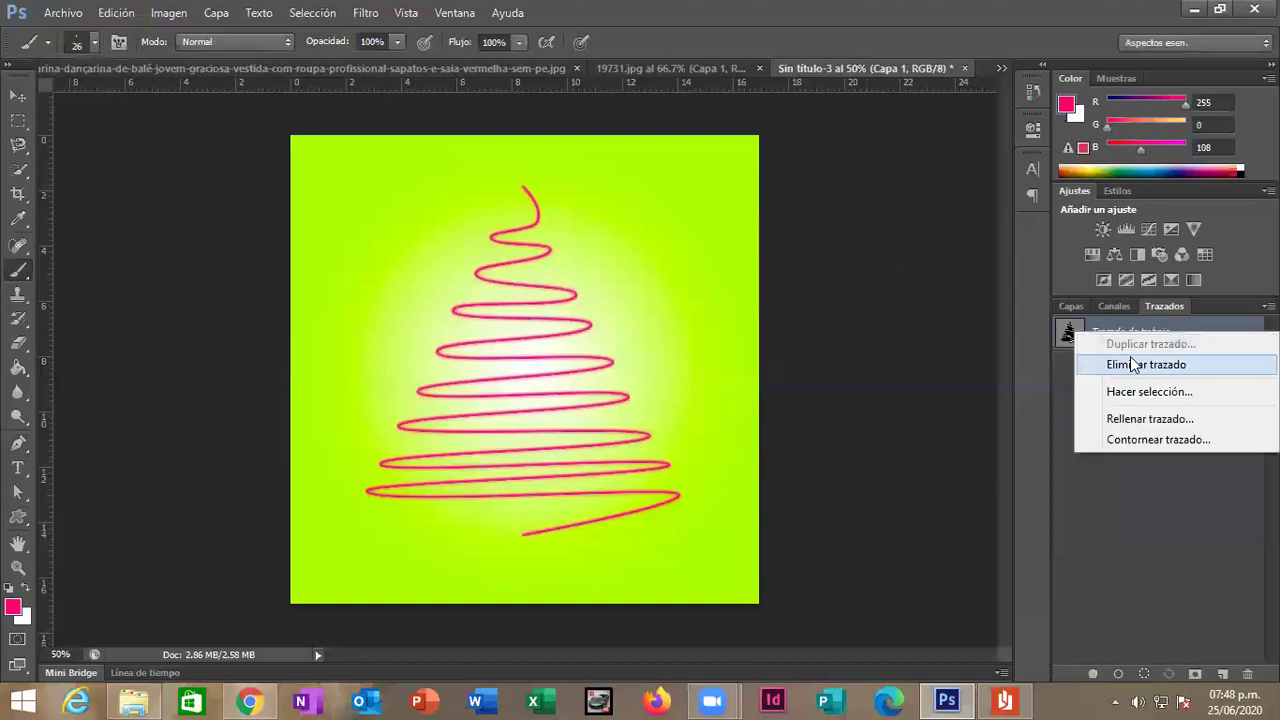
{"action": "left_click", "coordinate": [1132, 364]}
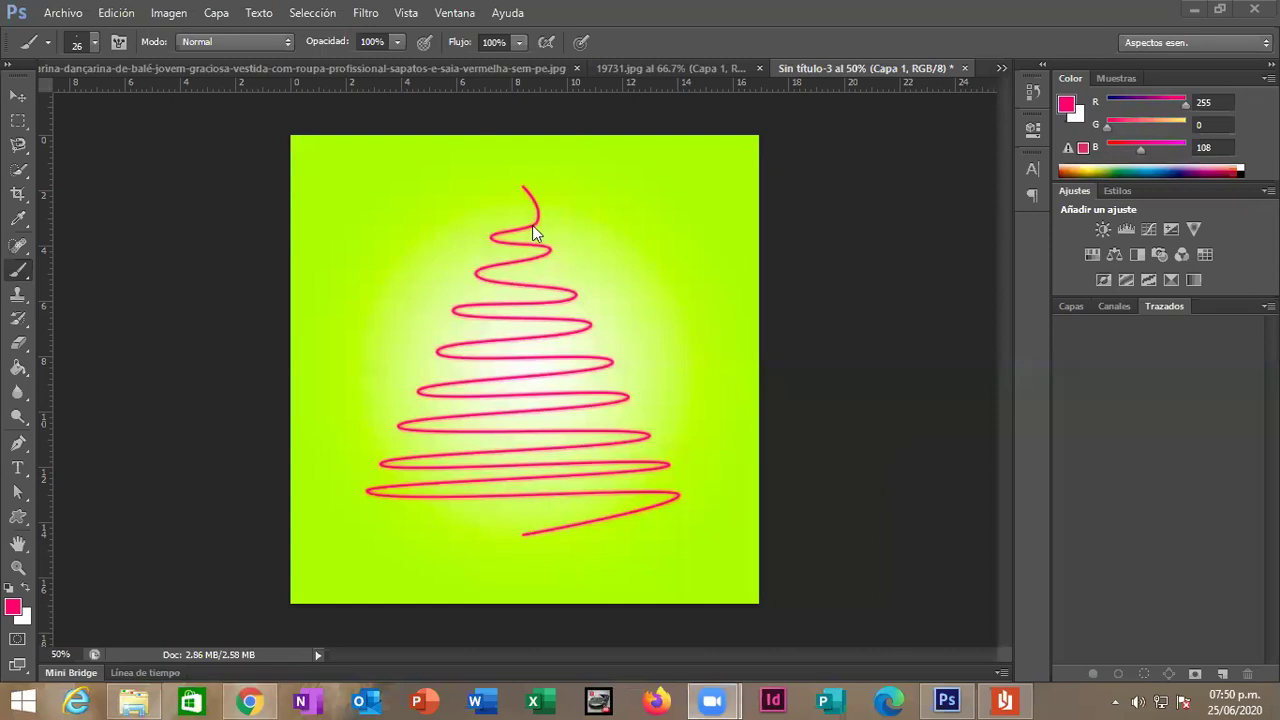
Create a new blank document and add a gradient fill layer.
{"action": "left_click", "coordinate": [60, 13]}
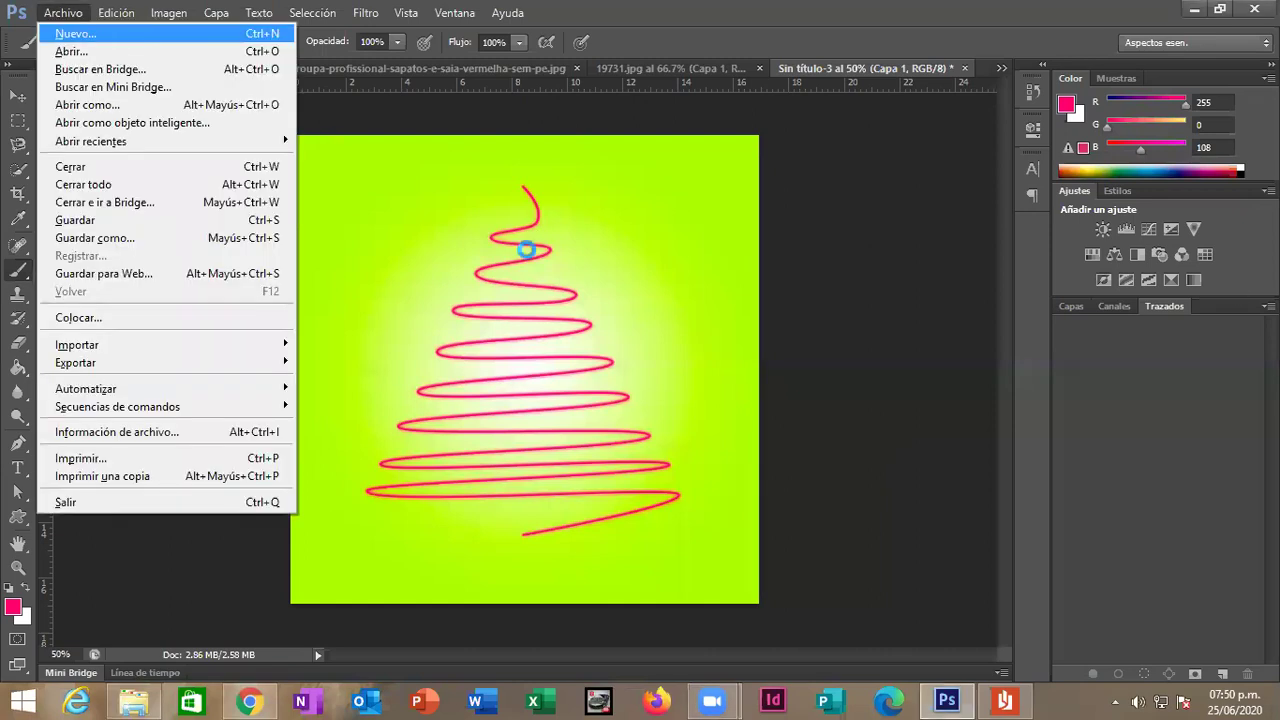
{"action": "key", "text": "ctrl+n"}
{"action": "left_click", "coordinate": [752, 194]}
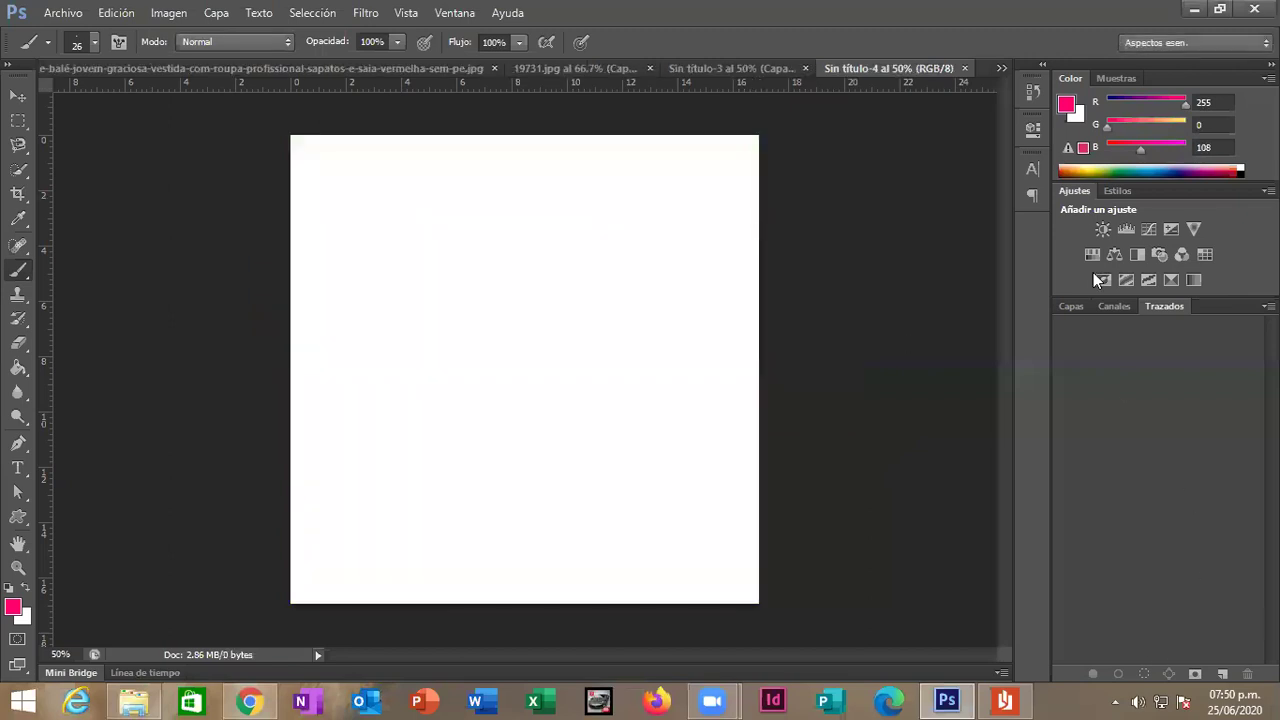
{"action": "left_click", "coordinate": [1075, 305]}
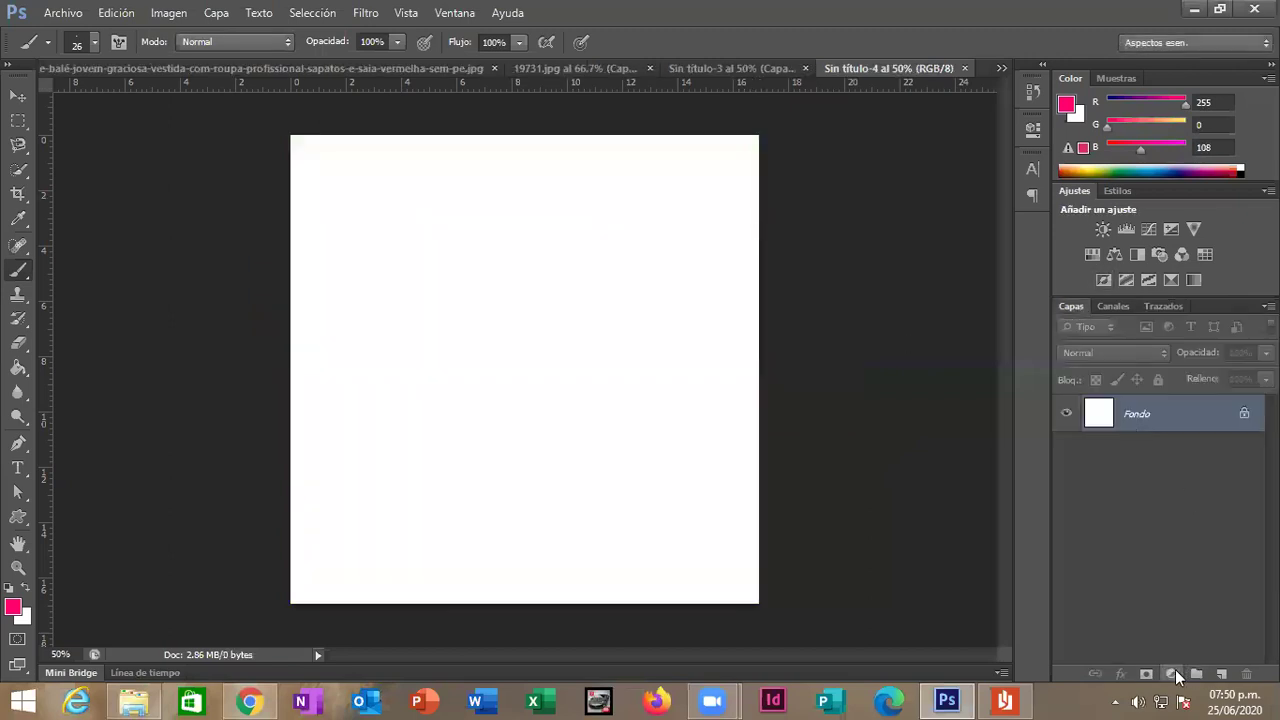
{"action": "left_click", "coordinate": [1172, 673]}
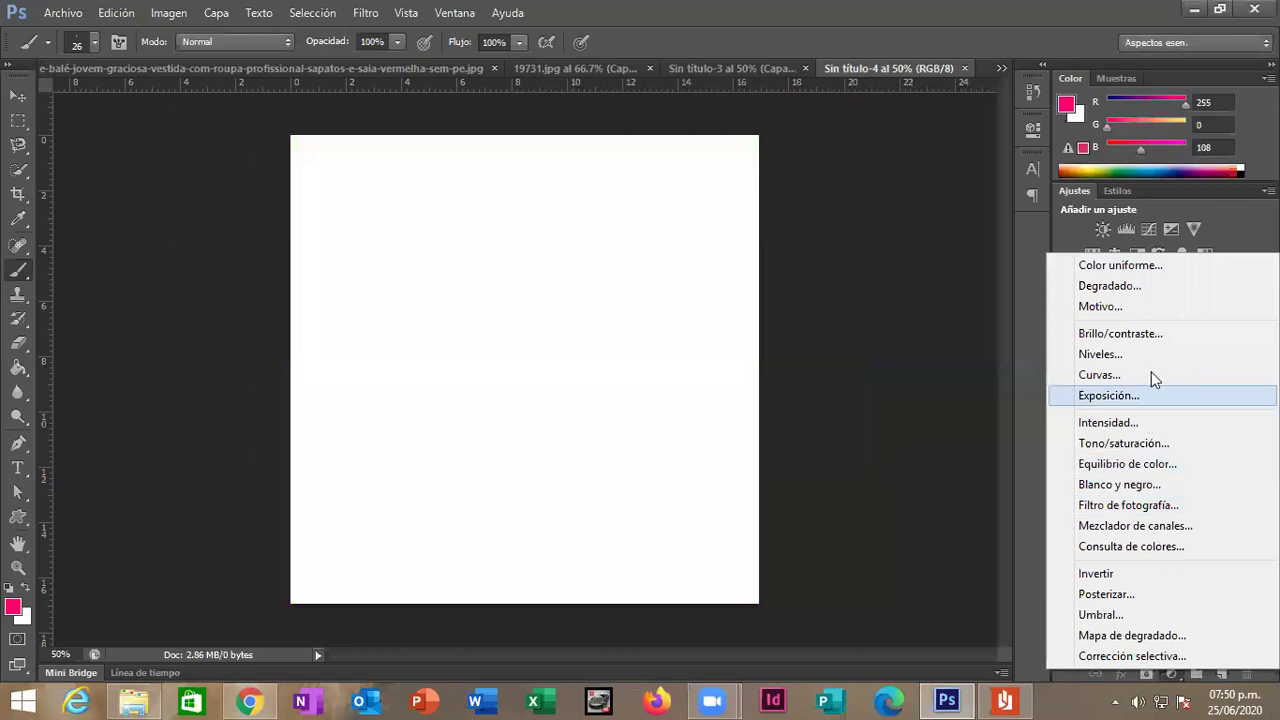
{"action": "left_click", "coordinate": [1174, 676]}
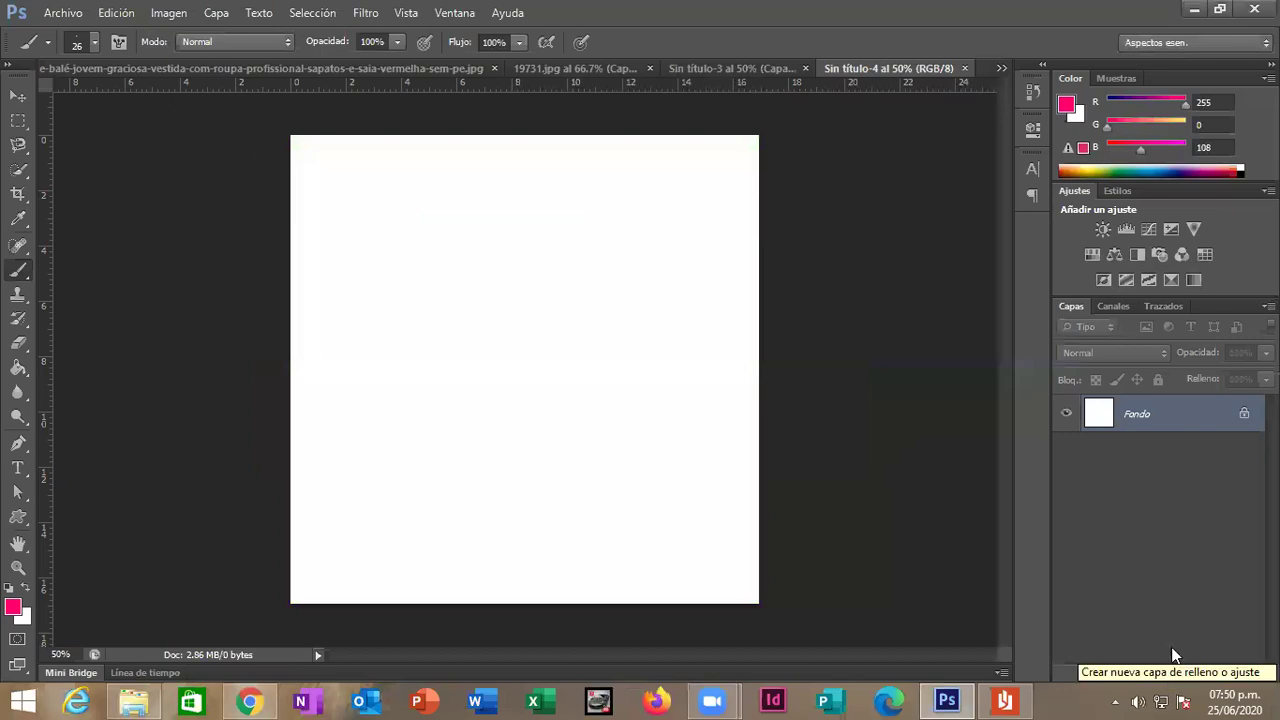
{"action": "left_click", "coordinate": [1171, 672]}
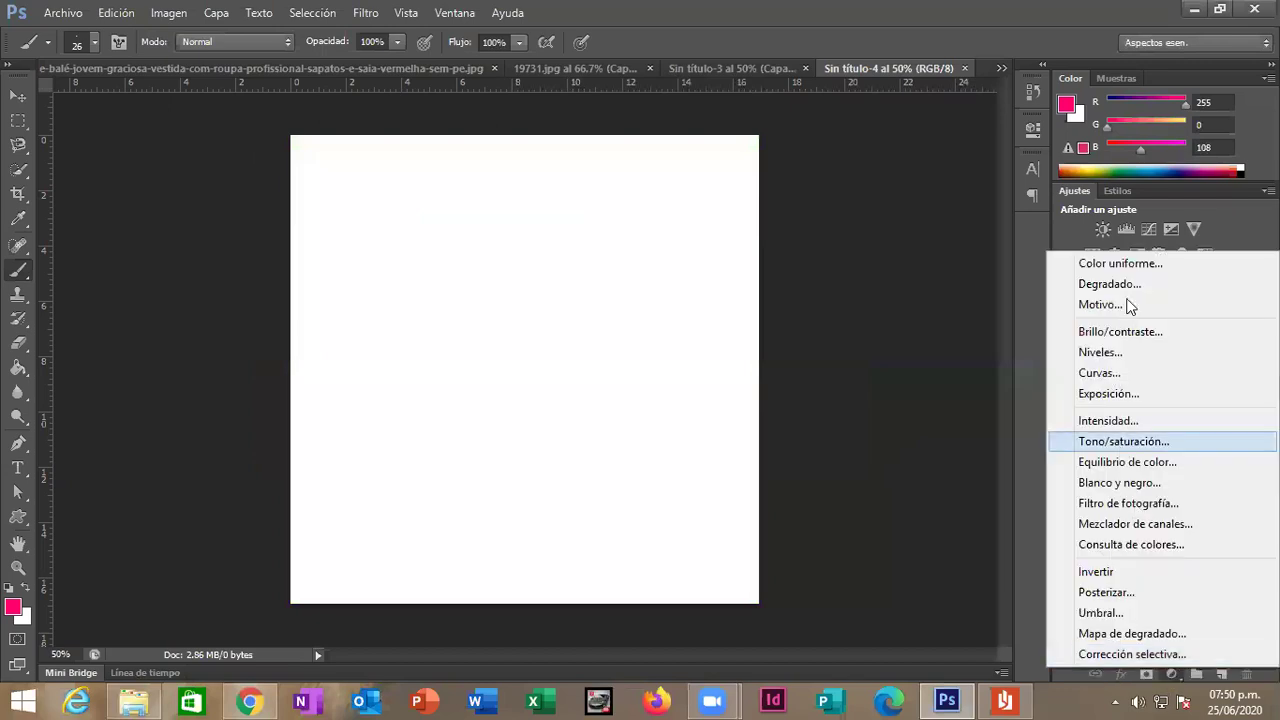
{"action": "left_click", "coordinate": [1131, 285]}
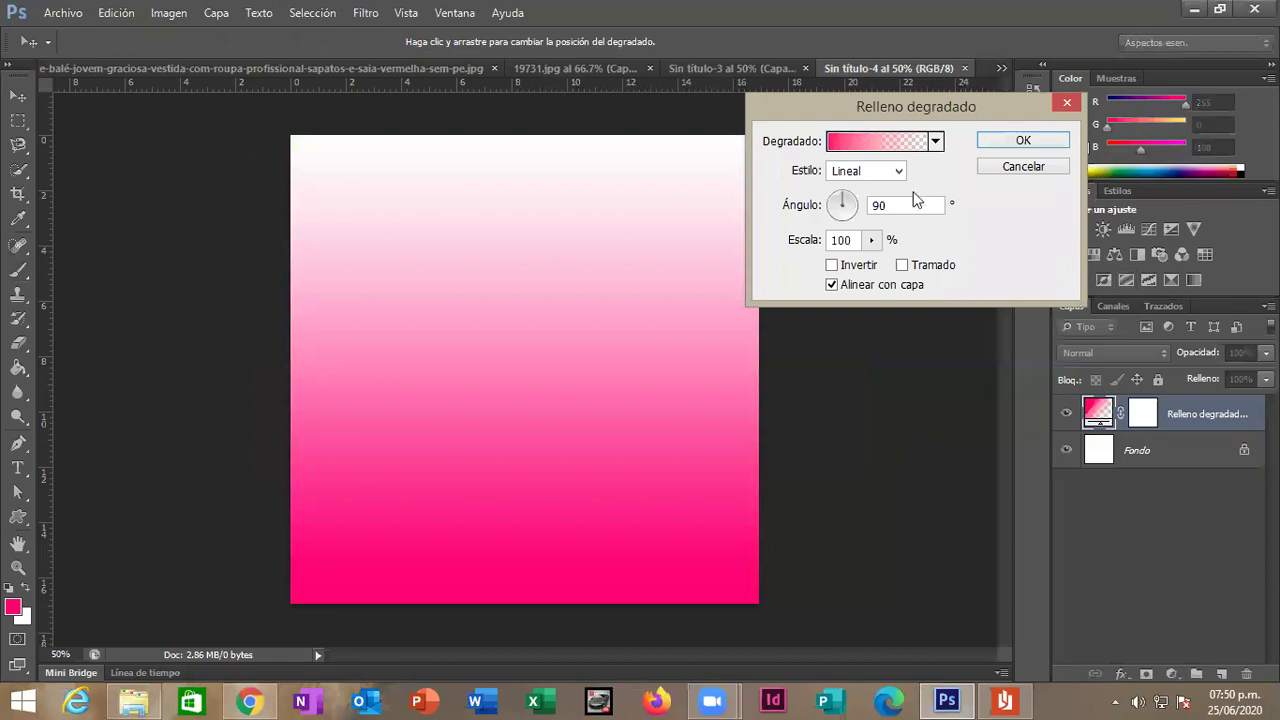
Start from the Naranja, amarillo, naranja preset, remove the yellow stop, and make the left stop blue.
{"action": "left_click", "coordinate": [877, 143]}
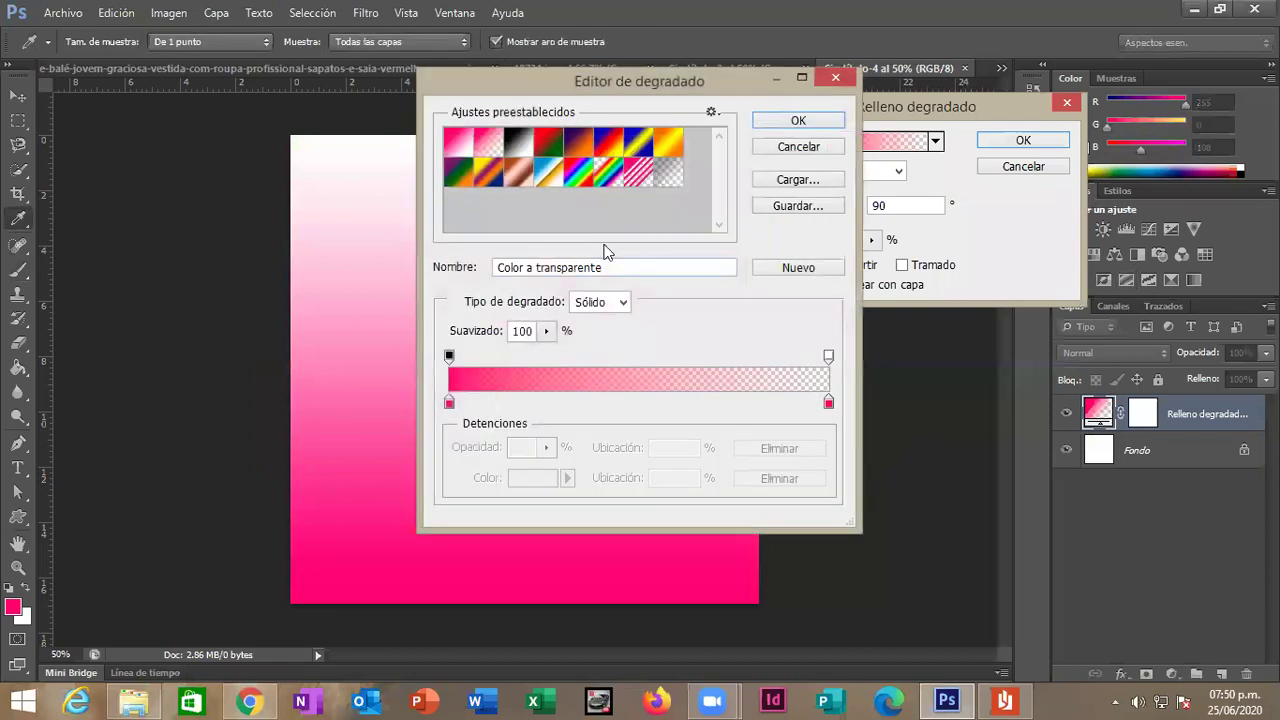
{"action": "left_click", "coordinate": [668, 148]}
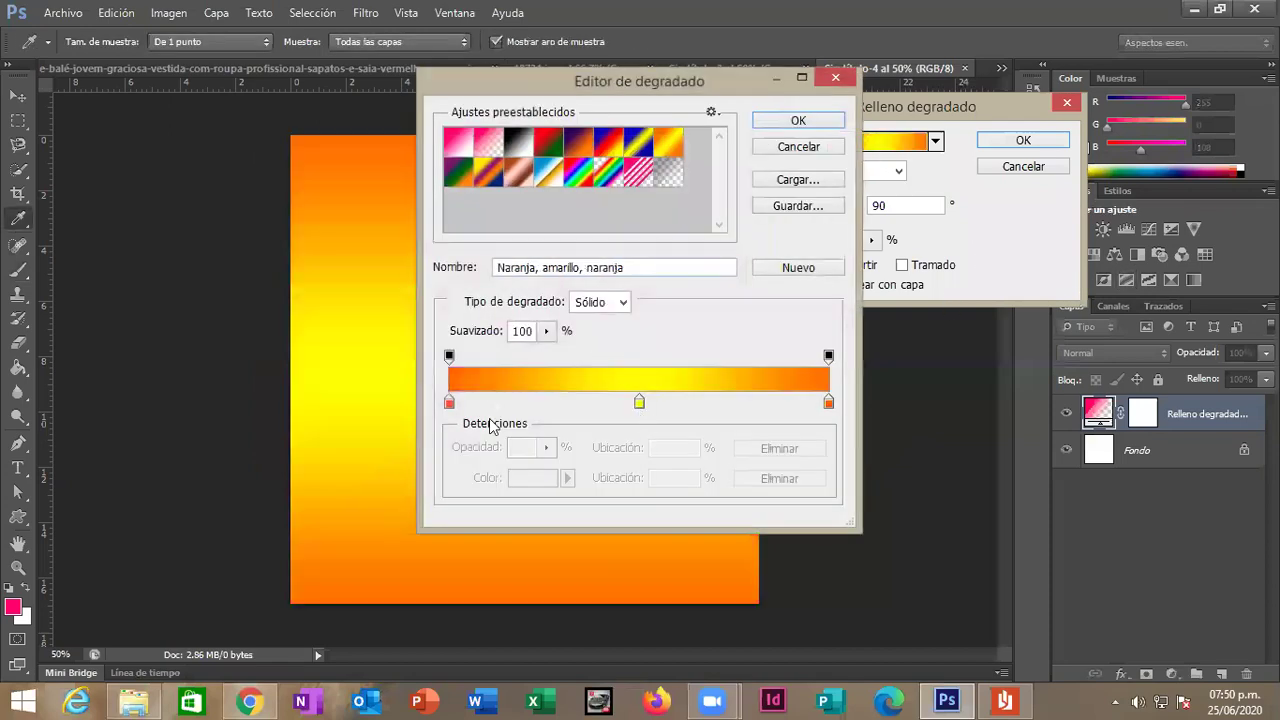
{"action": "left_click_drag", "start_coordinate": [639, 402], "coordinate": [640, 440]}
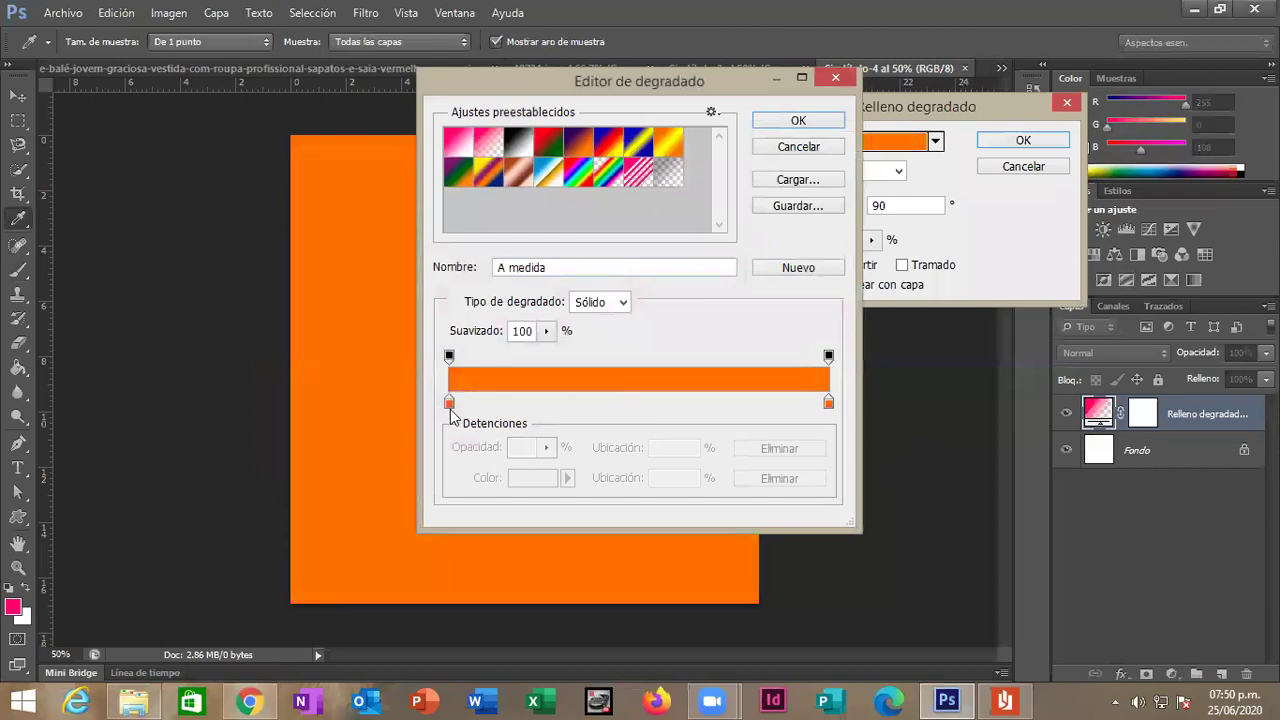
{"action": "left_click", "coordinate": [449, 402]}
{"action": "left_click", "coordinate": [521, 479]}
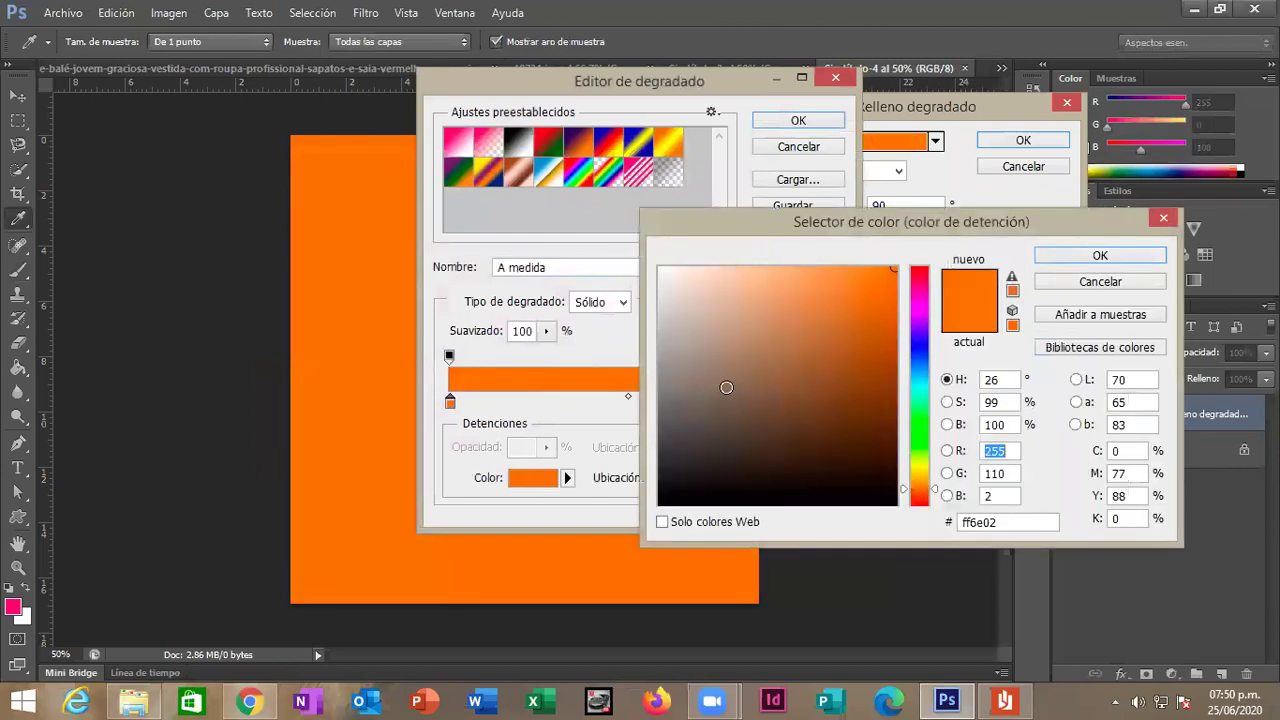
{"action": "left_click_drag", "start_coordinate": [919, 386], "coordinate": [919, 366]}
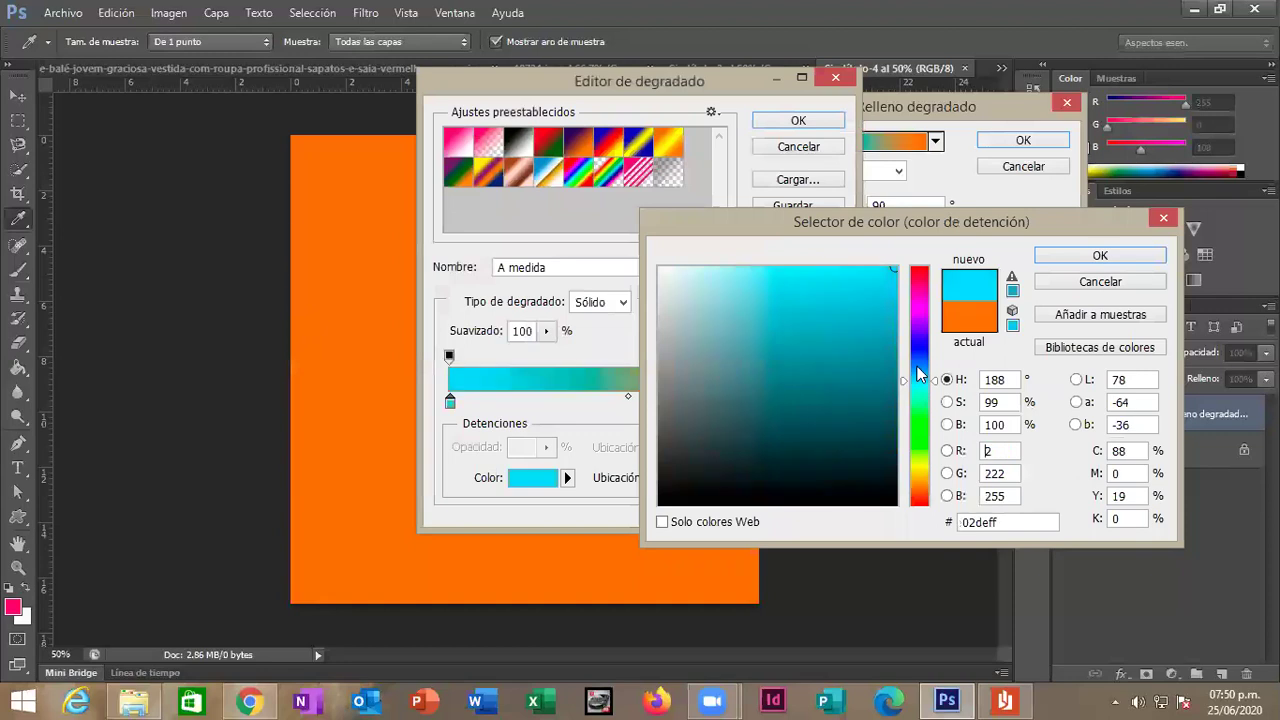
{"action": "left_click", "coordinate": [1099, 256]}
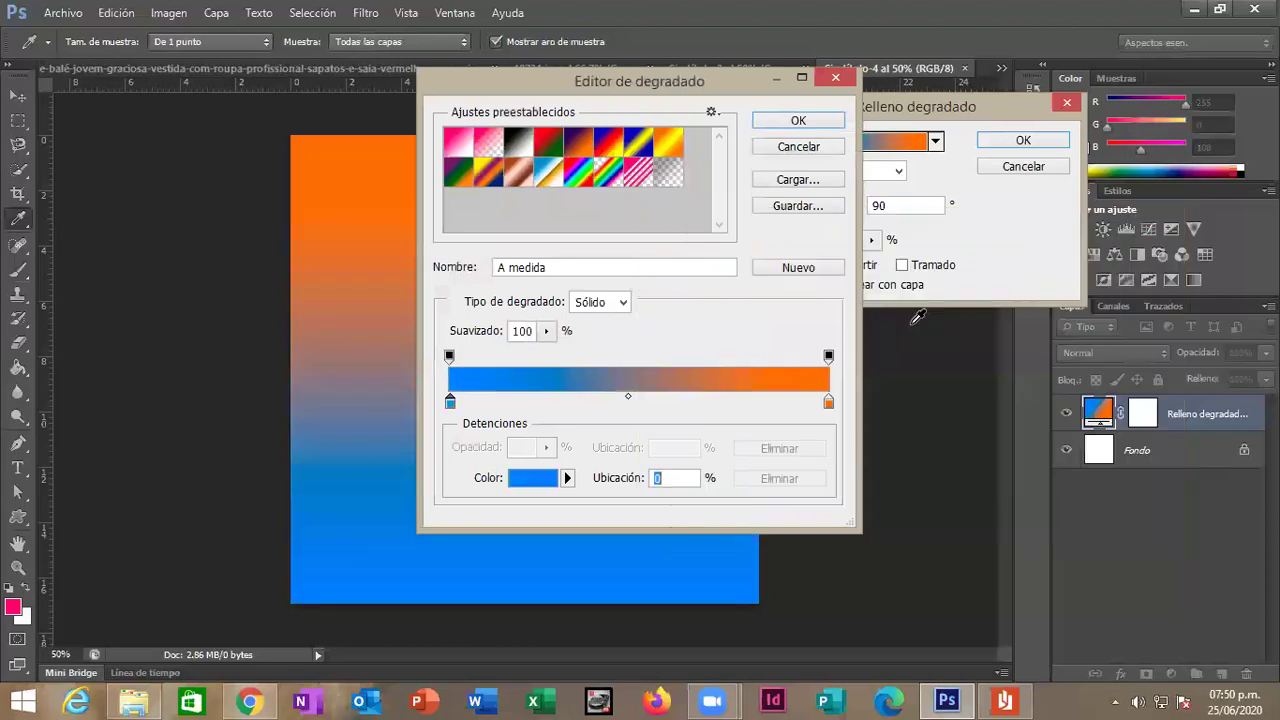
Set the right colour stop to deep blue 002aff and accept the gradient.
{"action": "left_click", "coordinate": [828, 403]}
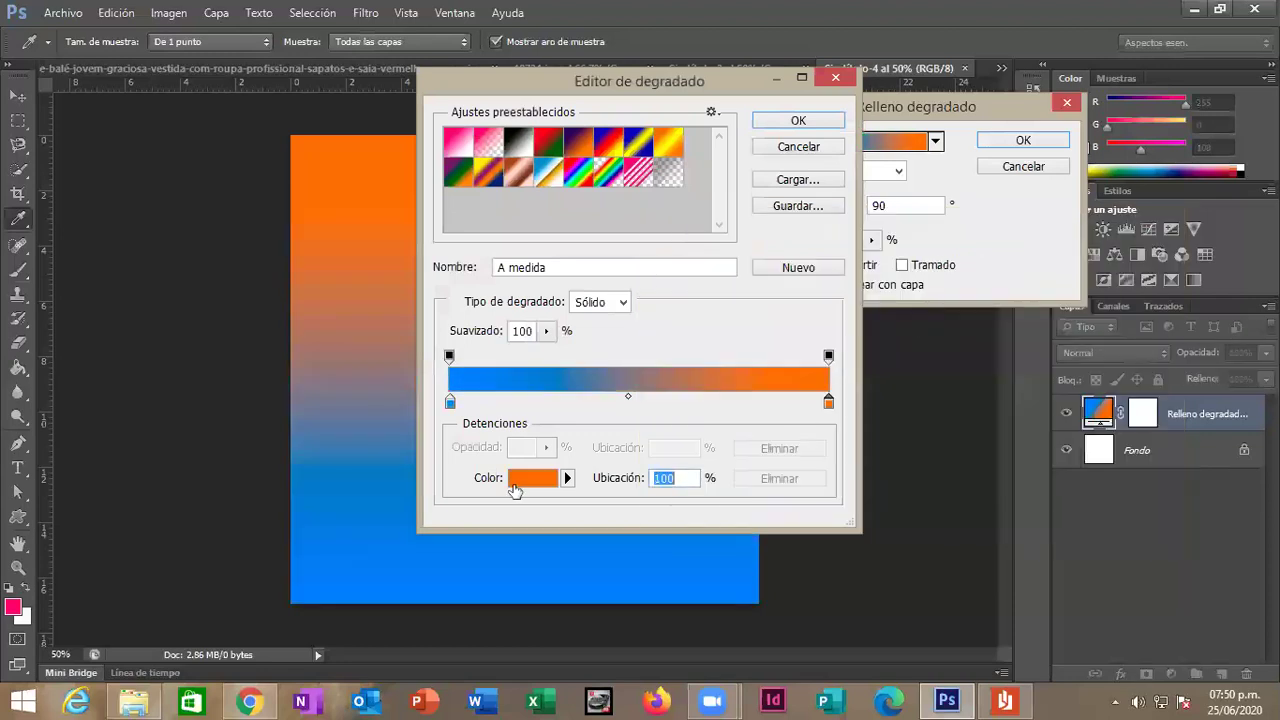
{"action": "left_click", "coordinate": [545, 478]}
{"action": "left_click", "coordinate": [918, 354]}
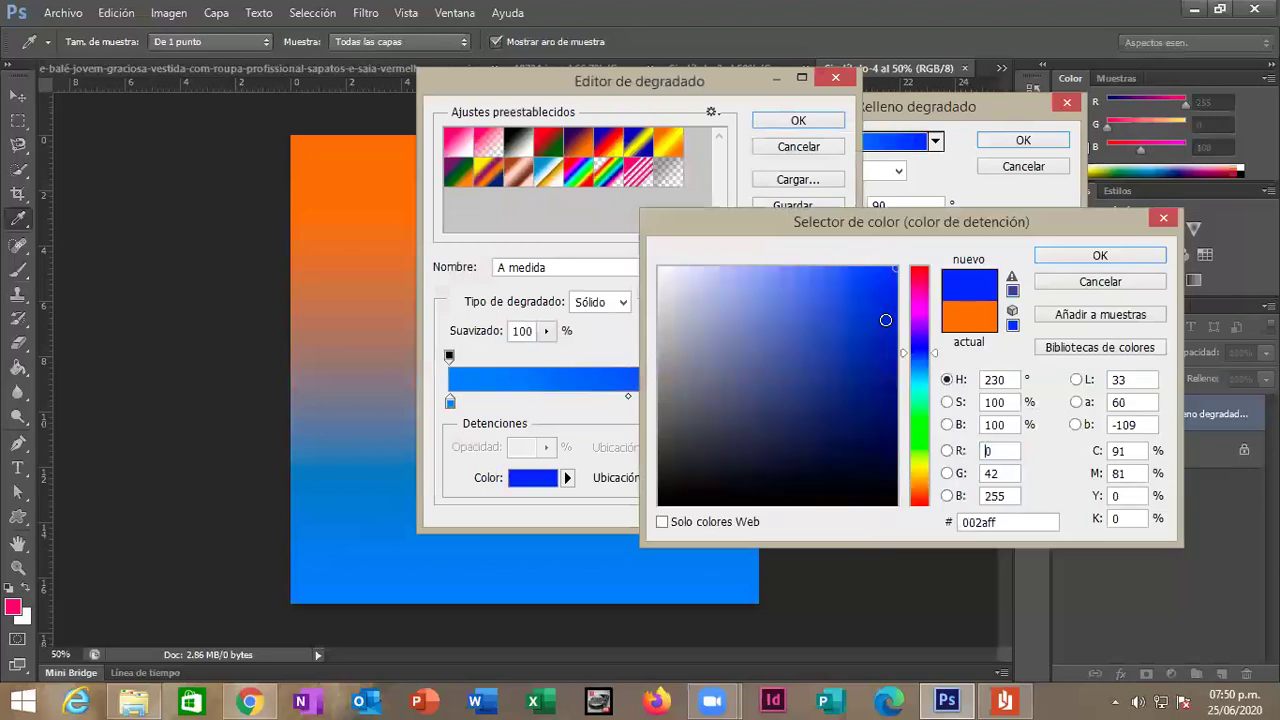
{"action": "left_click", "coordinate": [1068, 256]}
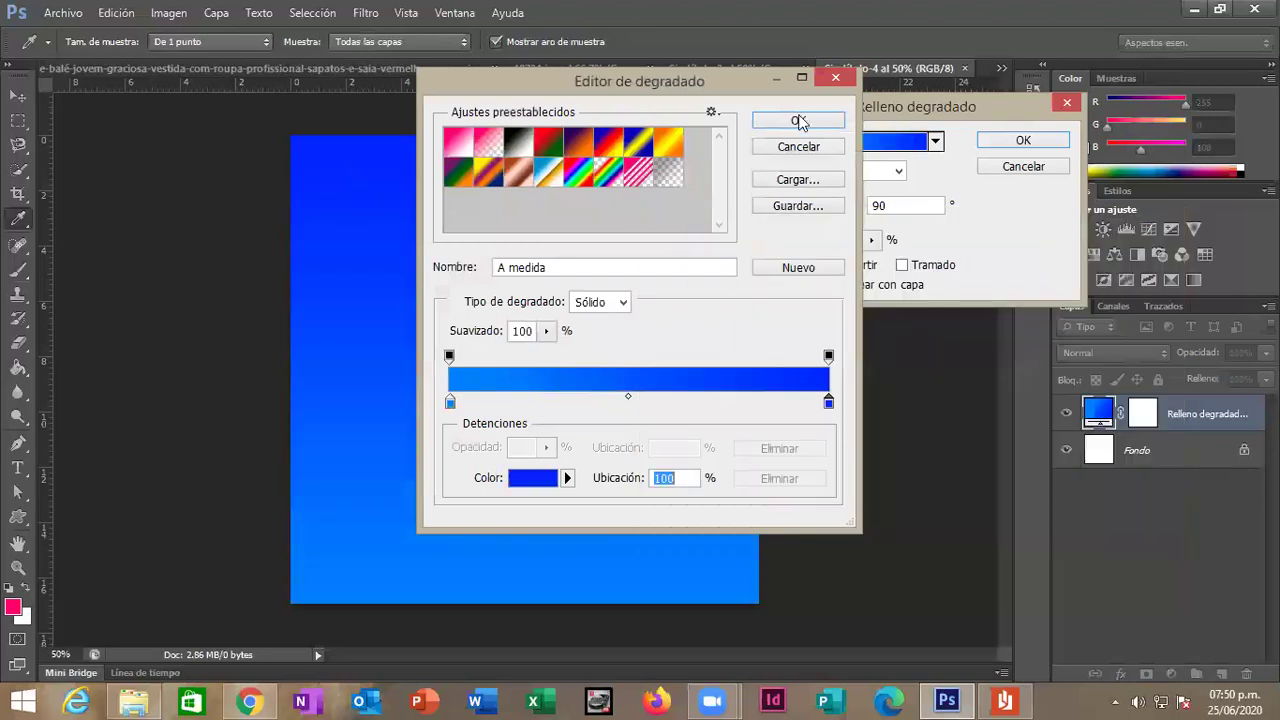
{"action": "left_click", "coordinate": [798, 120]}
Set the gradient style to Radial and confirm the fill layer.
{"action": "left_click", "coordinate": [897, 172]}
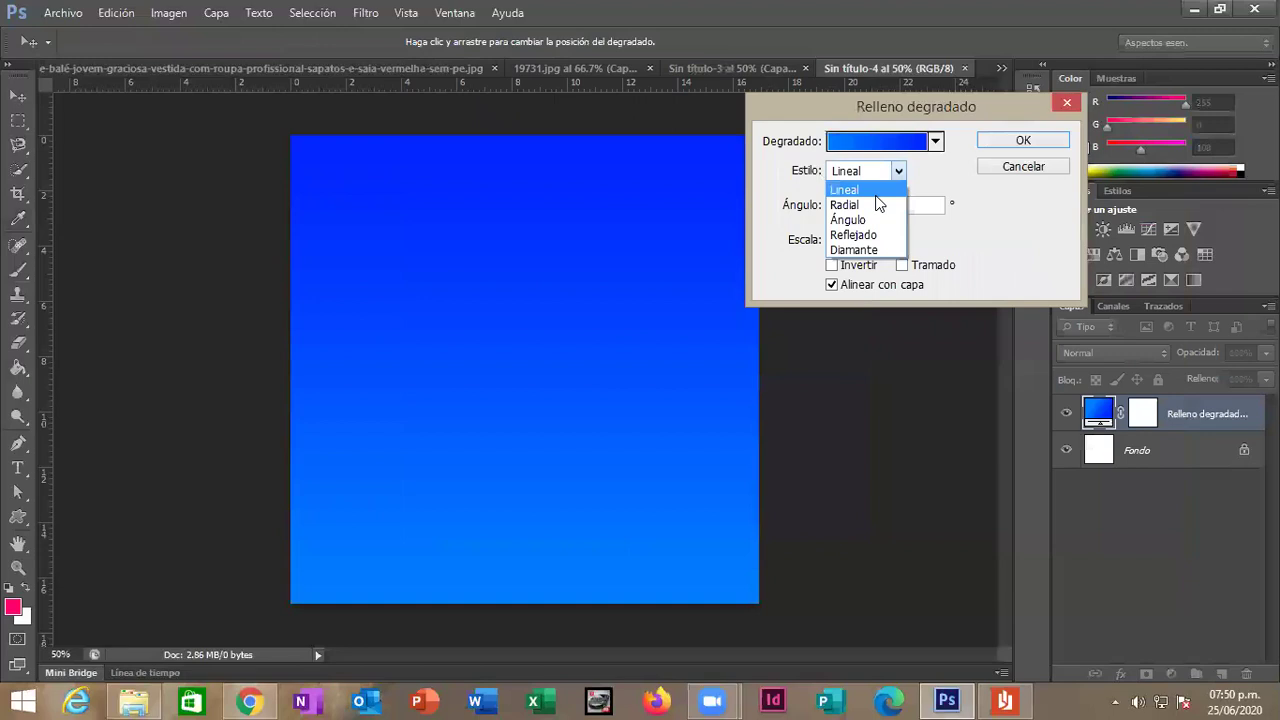
{"action": "left_click", "coordinate": [876, 204]}
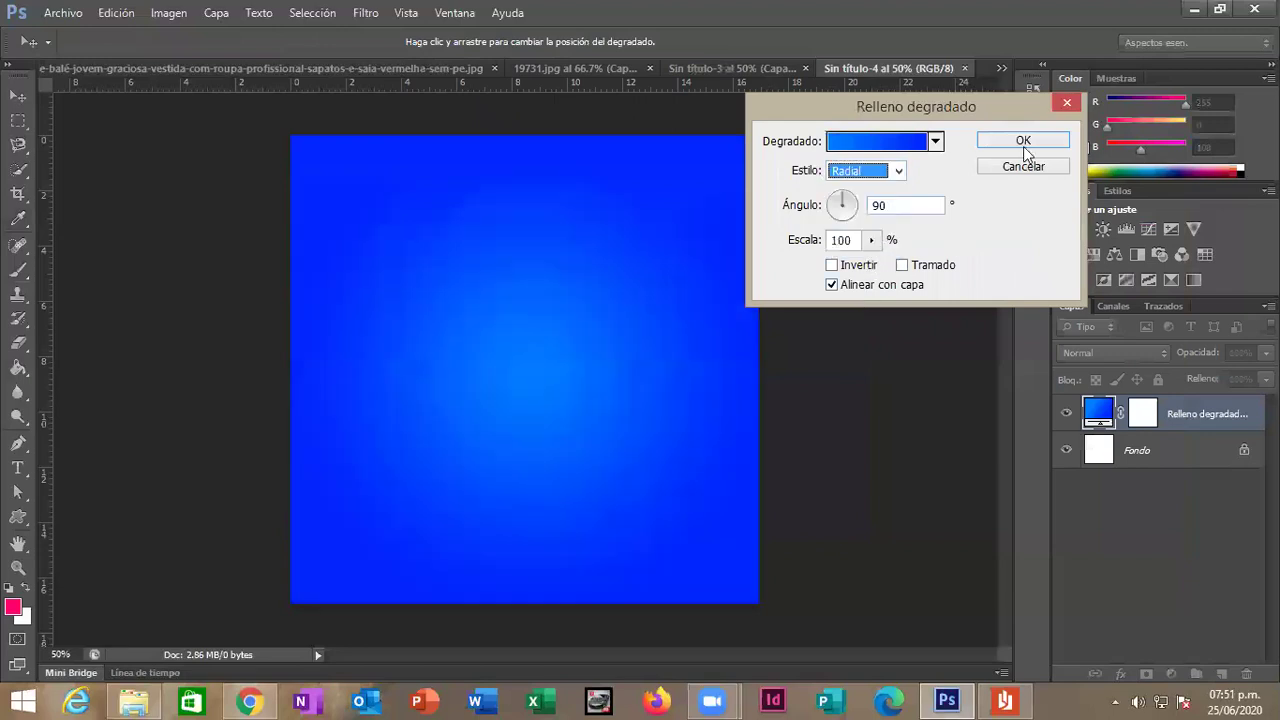
{"action": "left_click", "coordinate": [898, 171]}
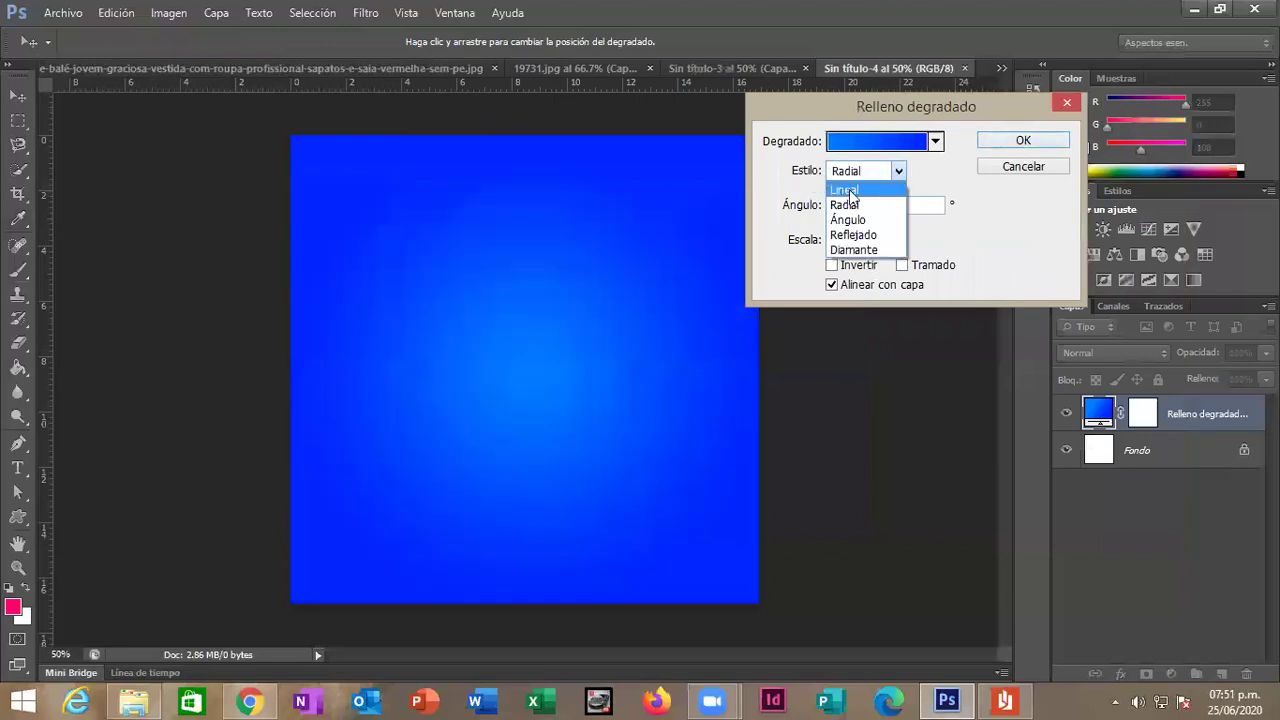
{"action": "left_click", "coordinate": [1023, 143]}
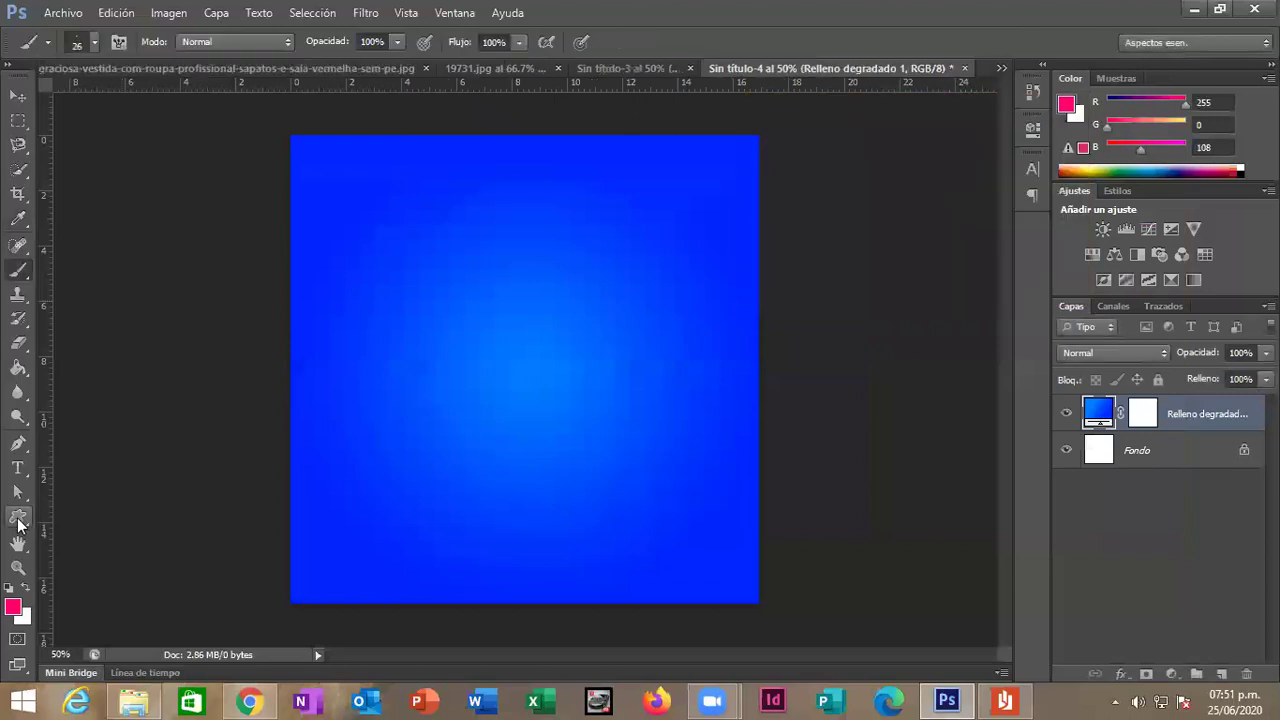
Select the Custom Shape tool with the triangle shape from the shape gallery.
{"action": "left_click", "coordinate": [18, 517]}
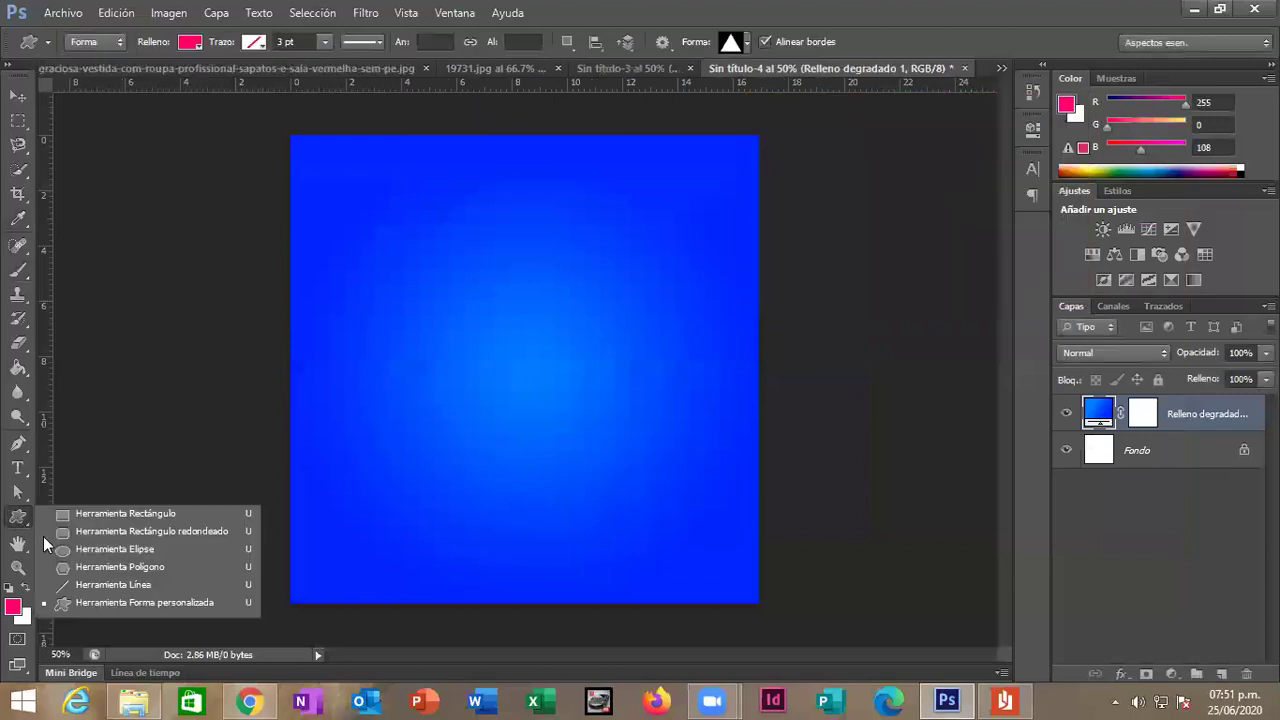
{"action": "left_click", "coordinate": [150, 604]}
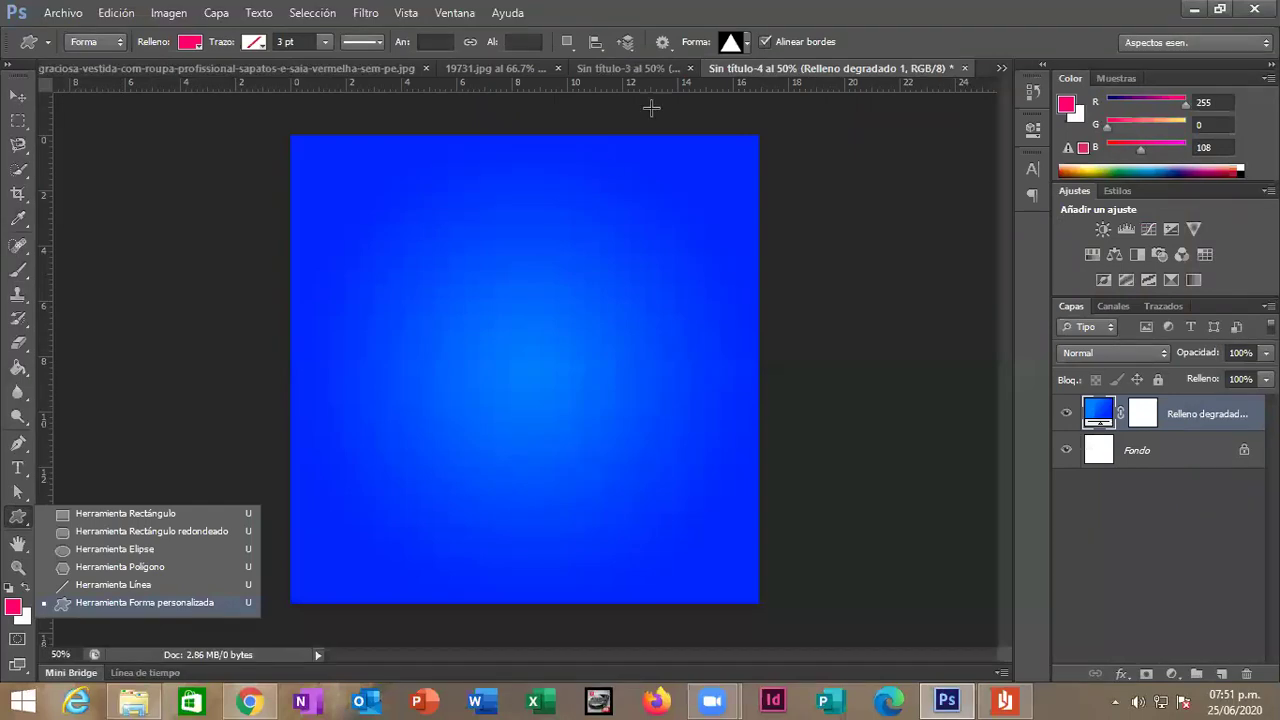
{"action": "left_click", "coordinate": [740, 41]}
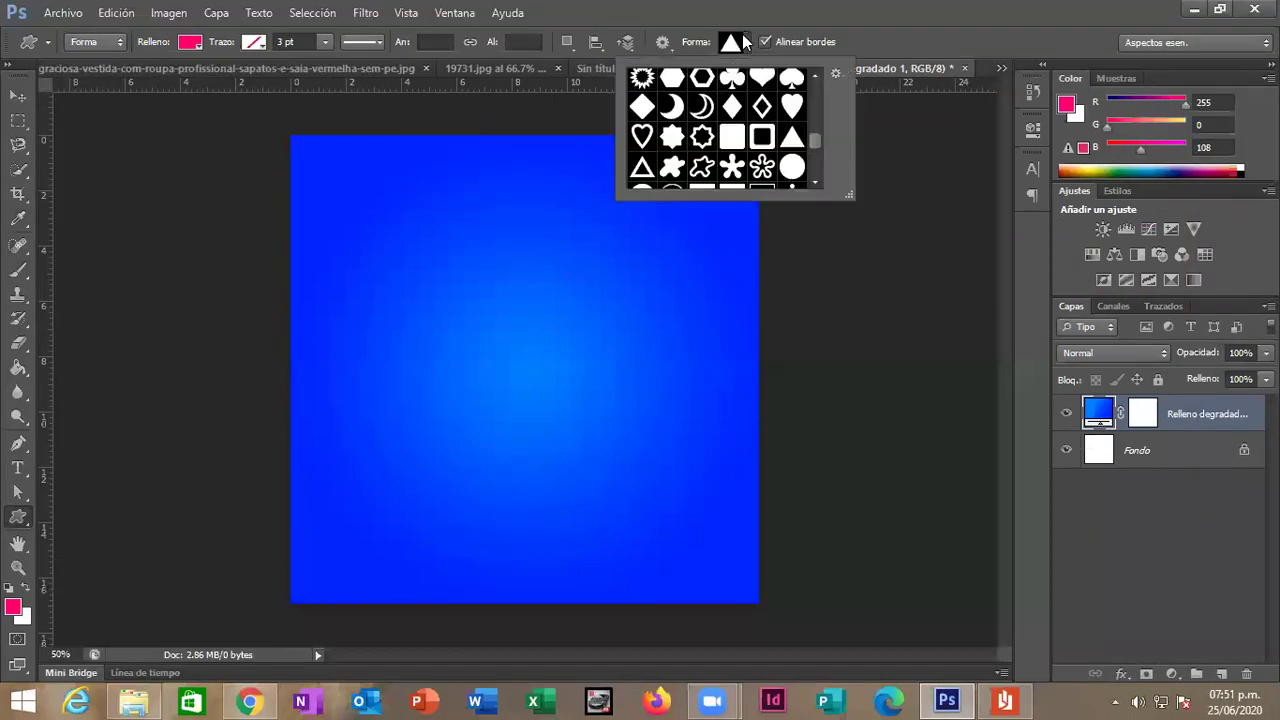
{"action": "left_click", "coordinate": [836, 76]}
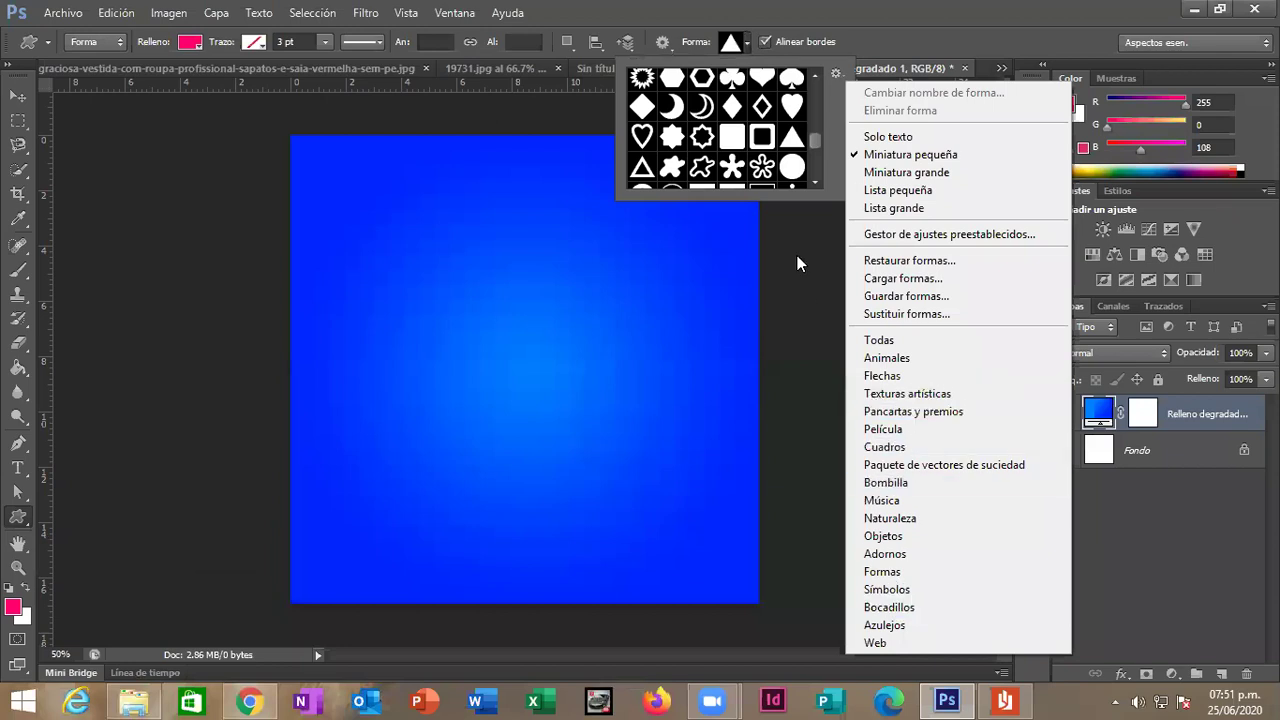
{"action": "left_click", "coordinate": [789, 147]}
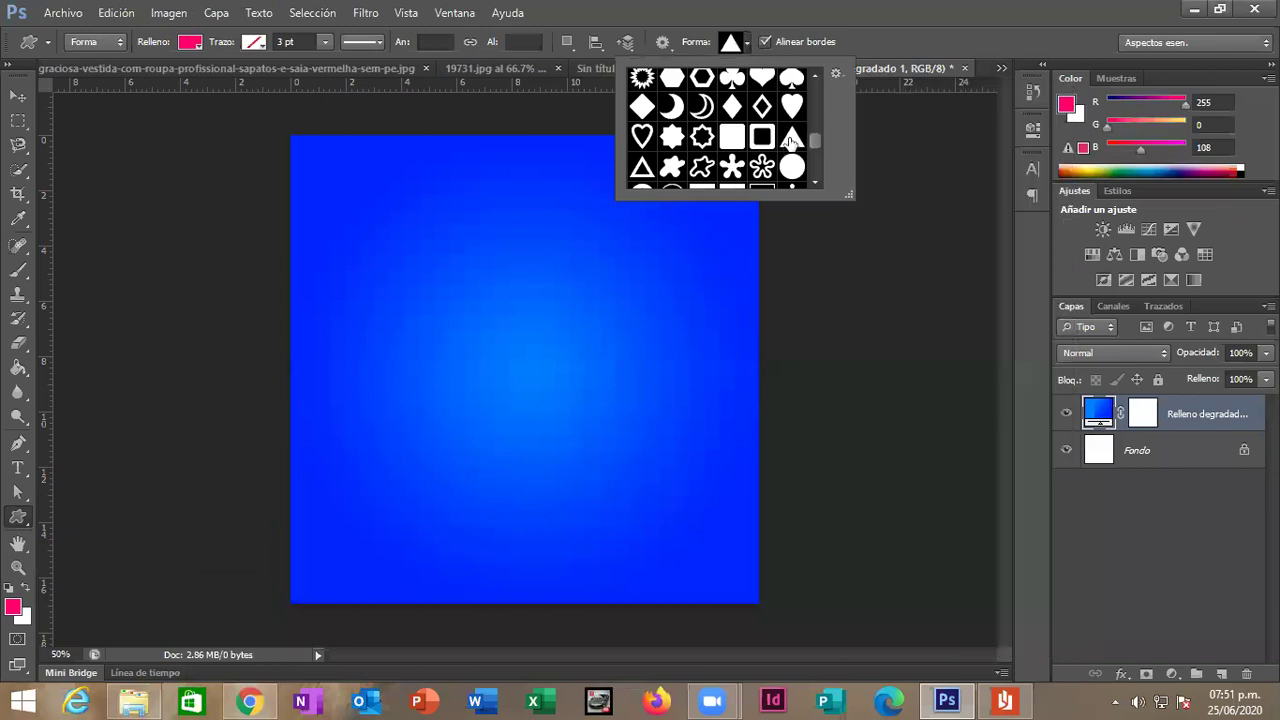
{"action": "left_click", "coordinate": [720, 207]}
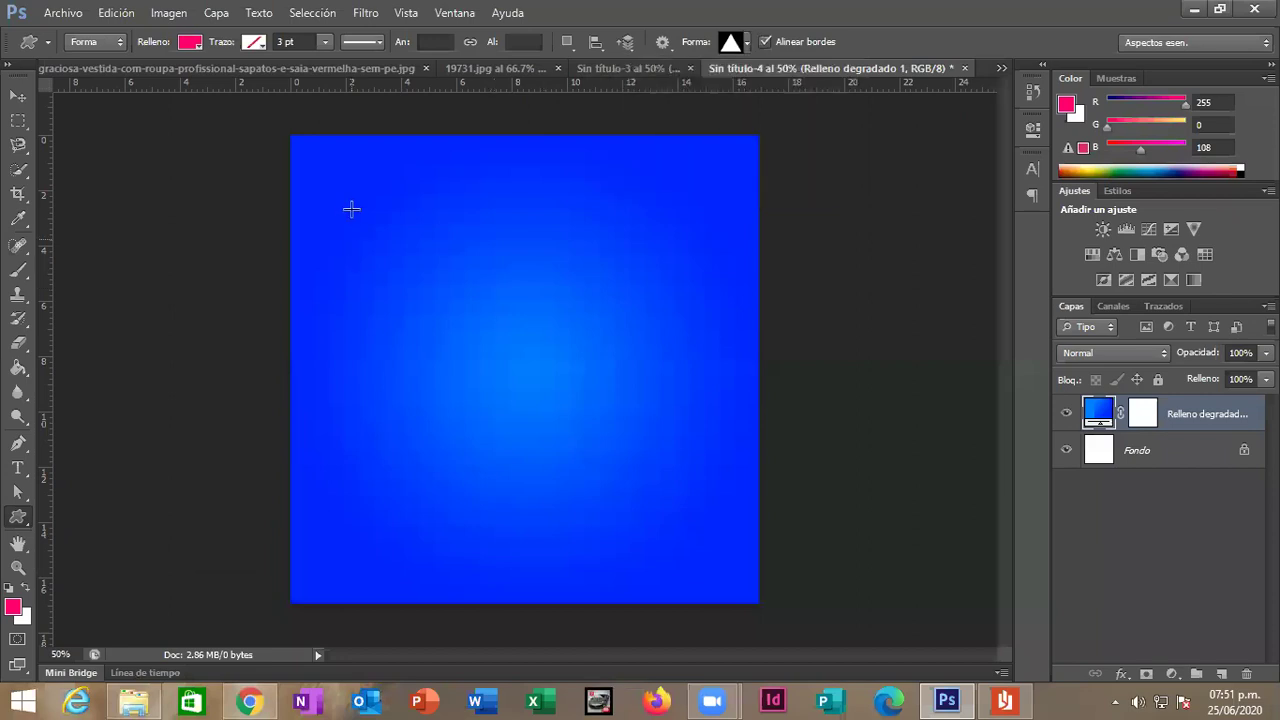
Set the shape fill to navy blue and drag the triangle over the gradient's middle.
{"action": "left_click", "coordinate": [190, 42]}
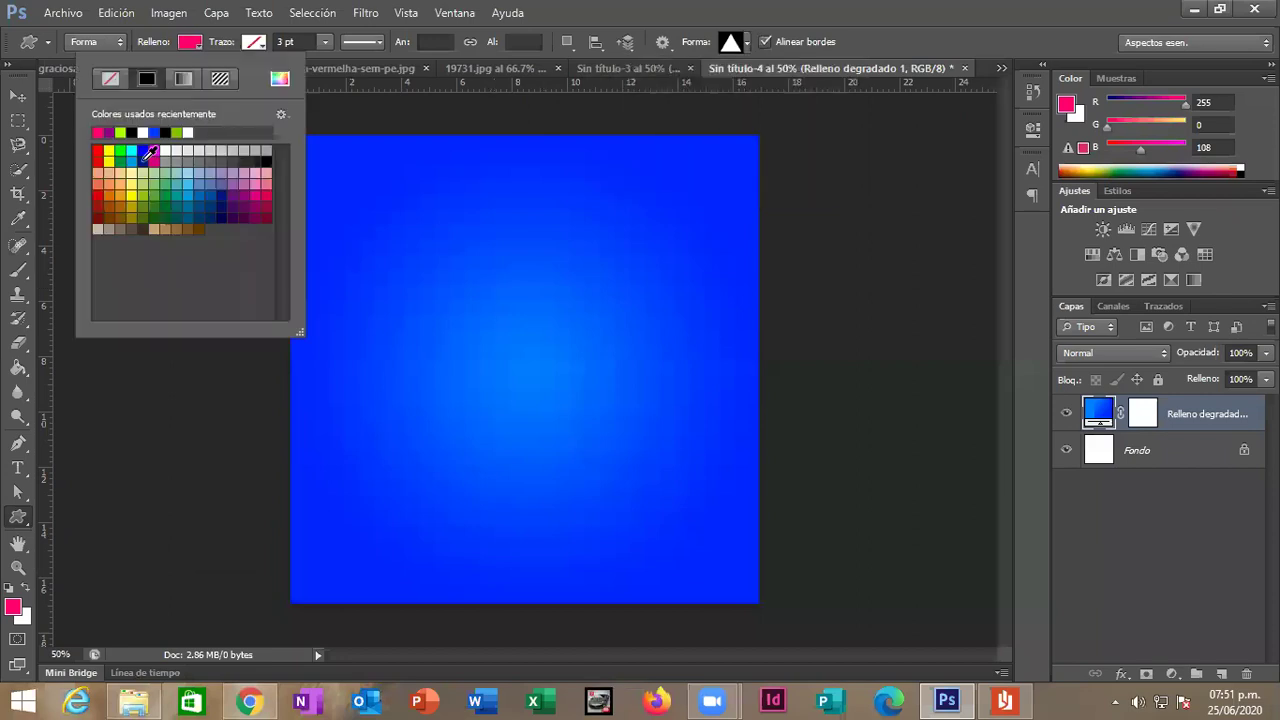
{"action": "left_click", "coordinate": [149, 151]}
{"action": "left_click_drag", "start_coordinate": [349, 194], "coordinate": [587, 455]}
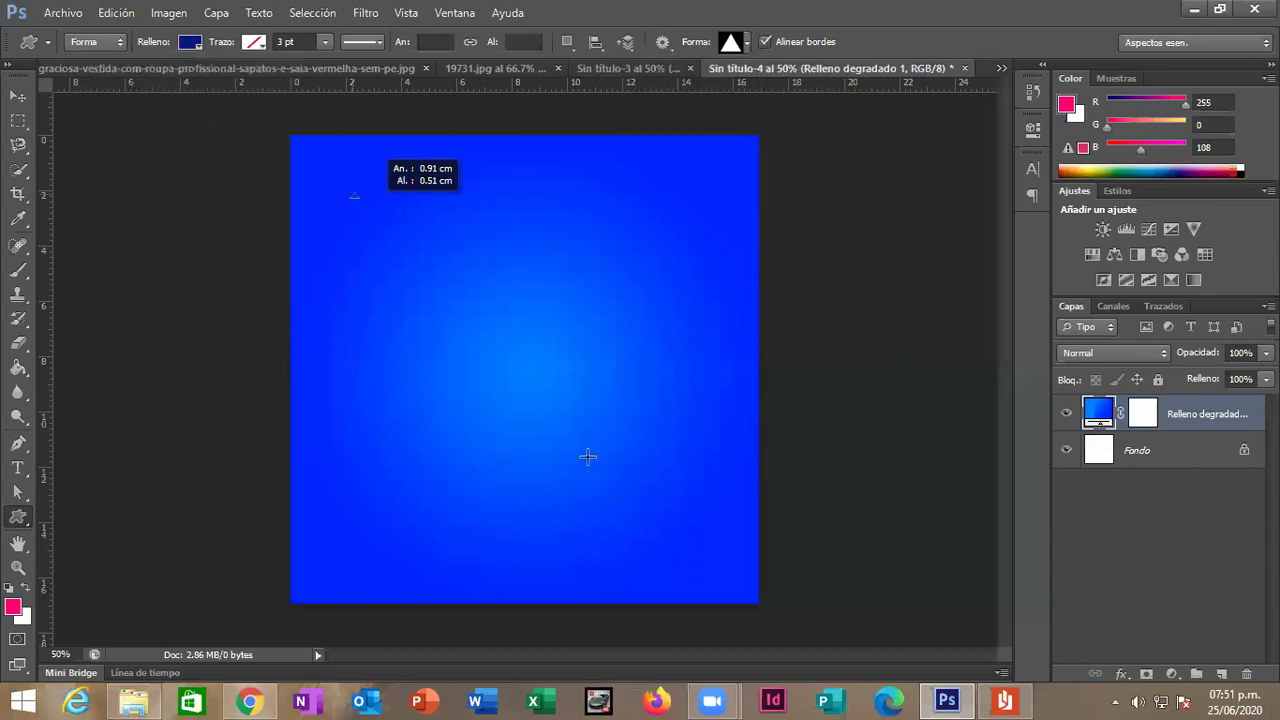
Finish sizing the navy triangle and move it to the canvas centre.
{"action": "left_click_drag", "start_coordinate": [722, 545], "coordinate": [724, 548]}
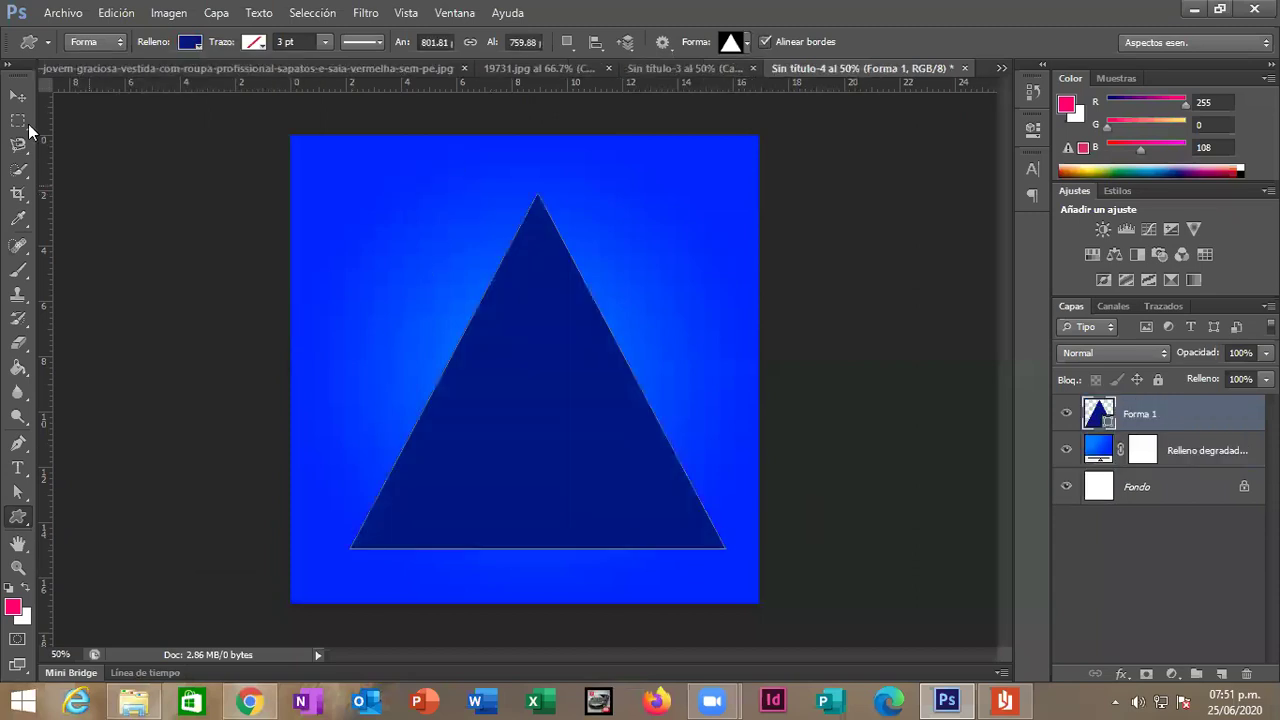
{"action": "key", "text": "v"}
{"action": "left_click_drag", "start_coordinate": [612, 490], "coordinate": [608, 465]}
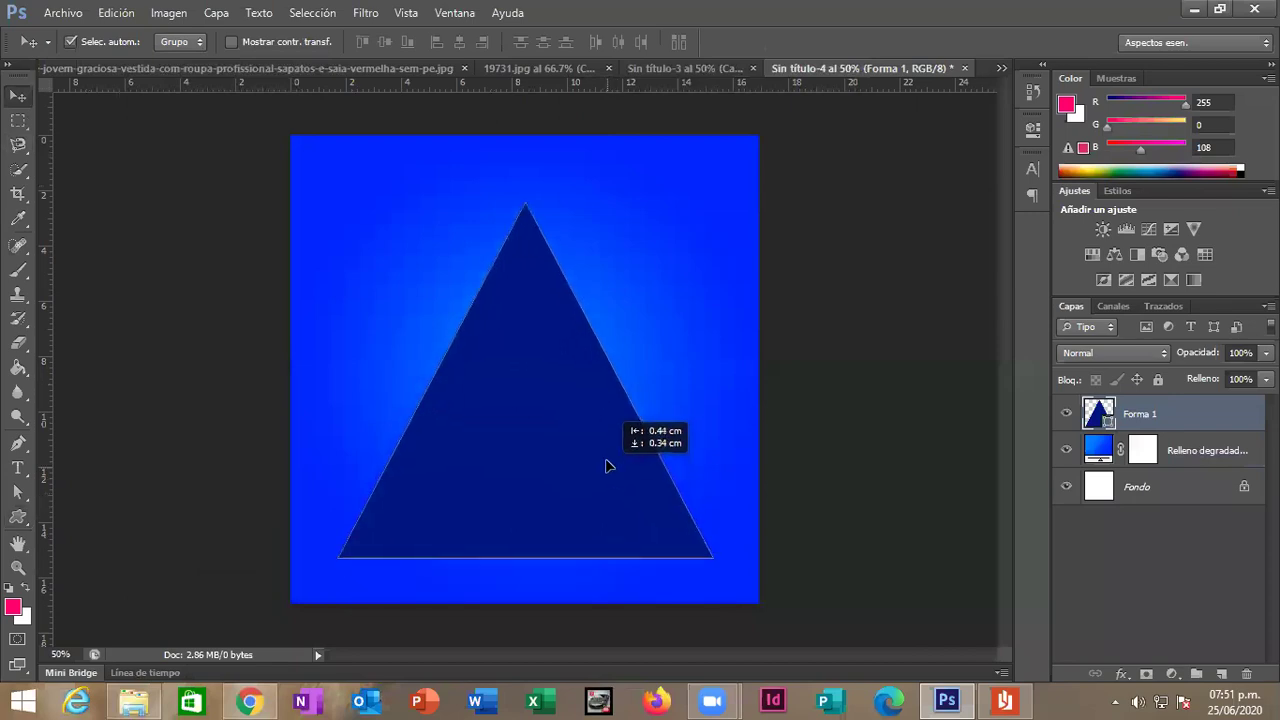
{"action": "left_click_drag", "start_coordinate": [537, 497], "coordinate": [528, 493]}
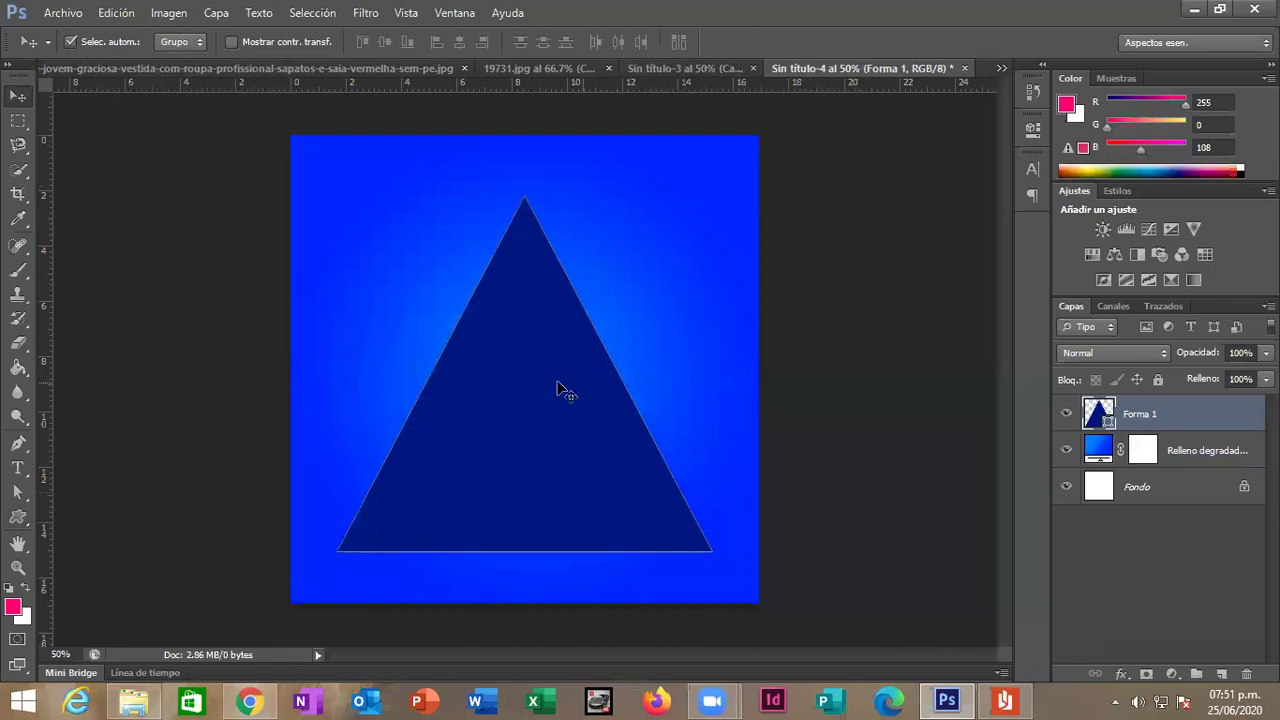
{"action": "left_click_drag", "start_coordinate": [560, 382], "coordinate": [565, 380]}
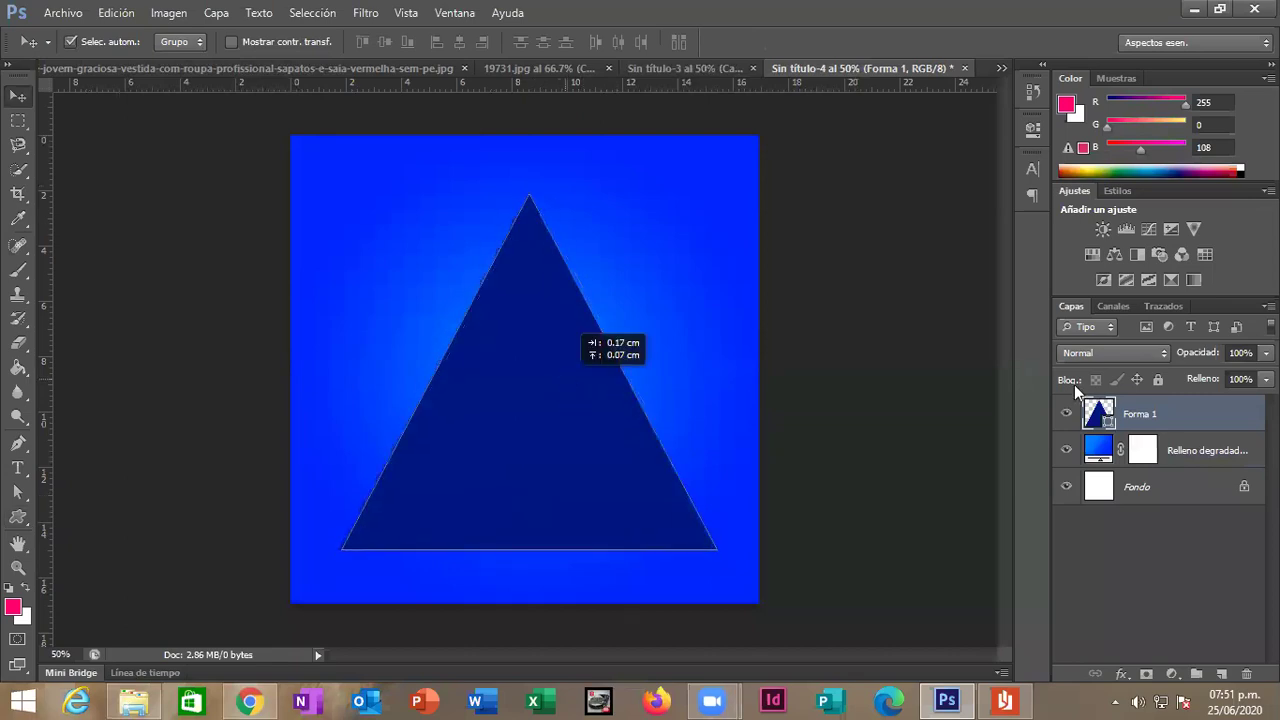
Lower the triangle layer's opacity to 45% and add empty layer Capa 1 above it.
{"action": "left_click", "coordinate": [1266, 379]}
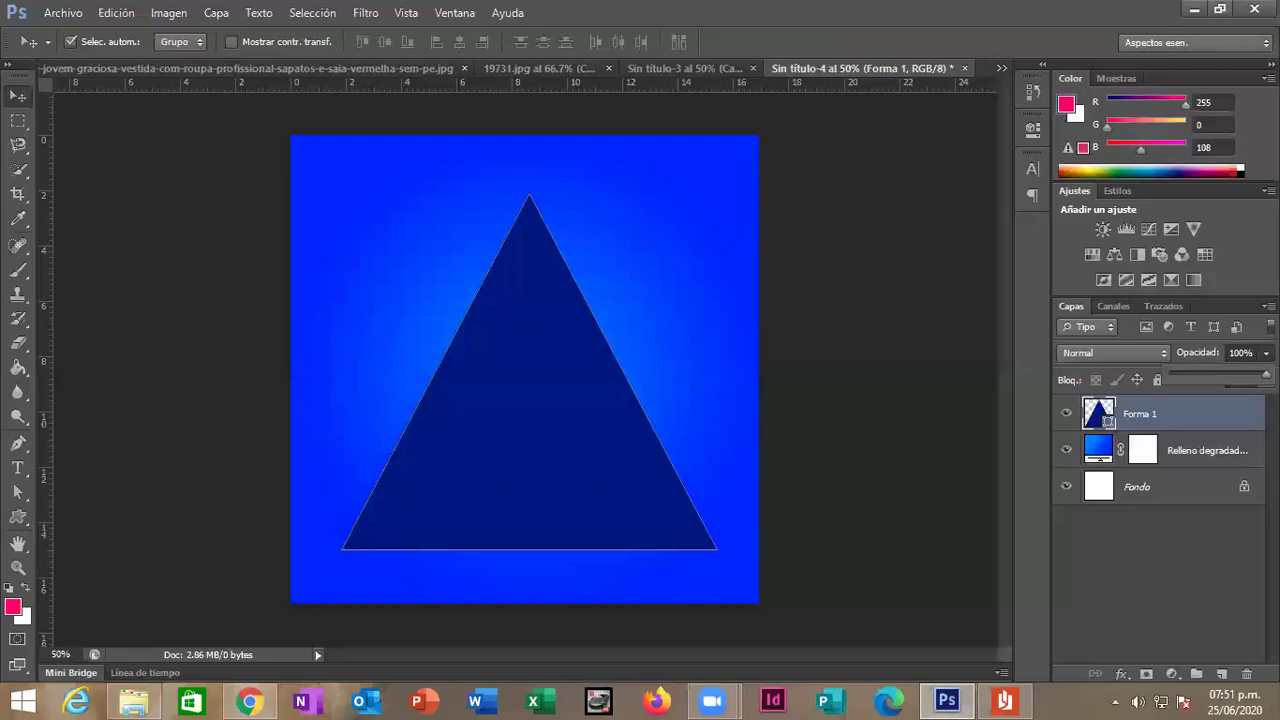
{"action": "left_click", "coordinate": [1213, 377]}
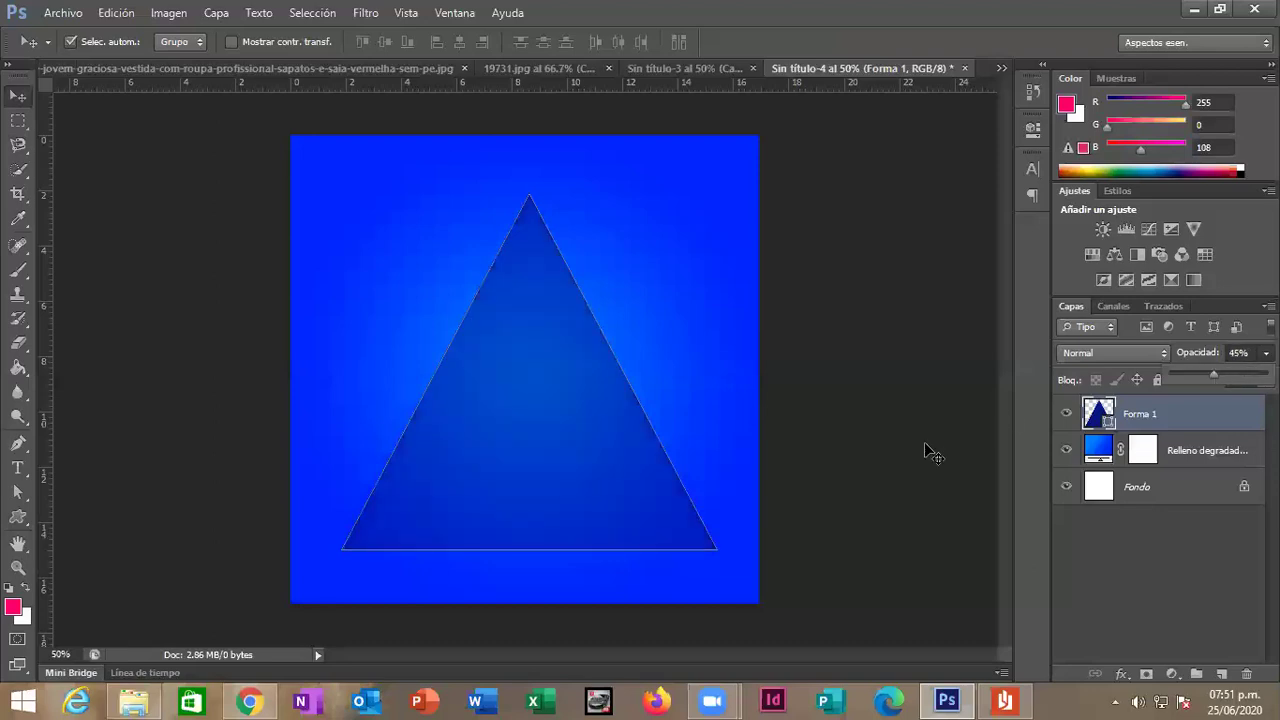
{"action": "left_click_drag", "start_coordinate": [508, 411], "coordinate": [504, 414]}
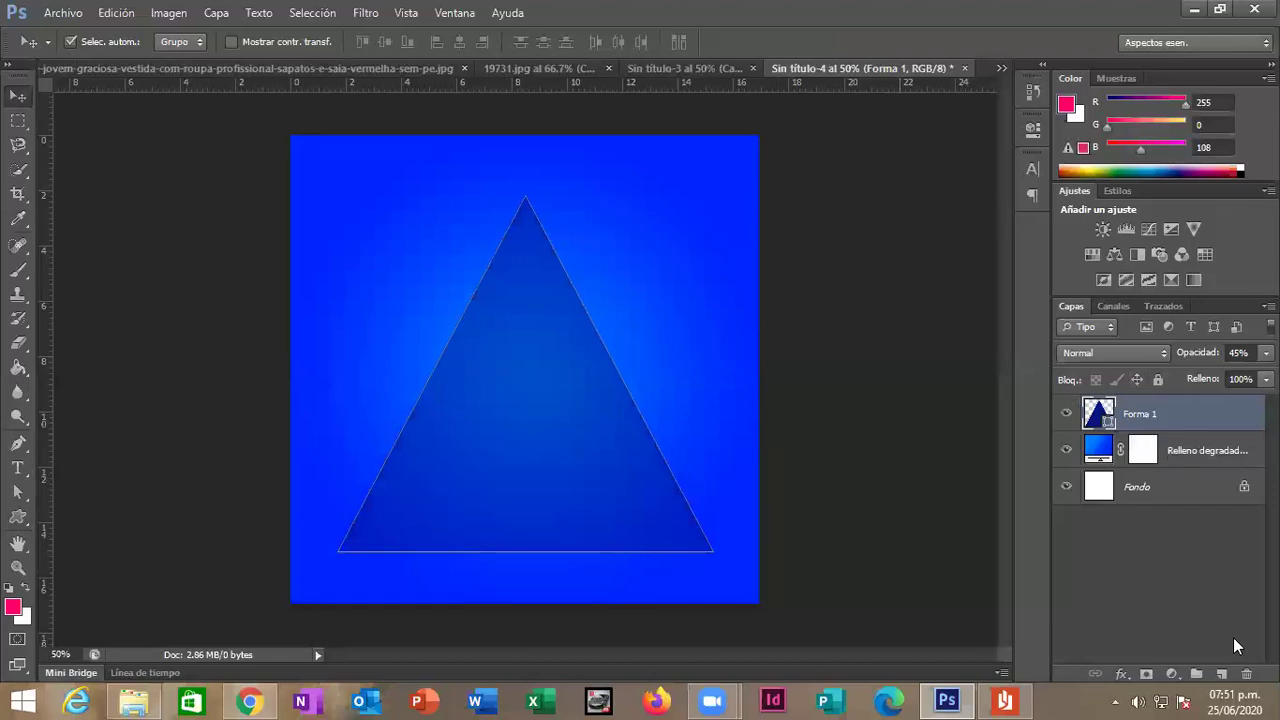
{"action": "left_click", "coordinate": [1219, 675]}
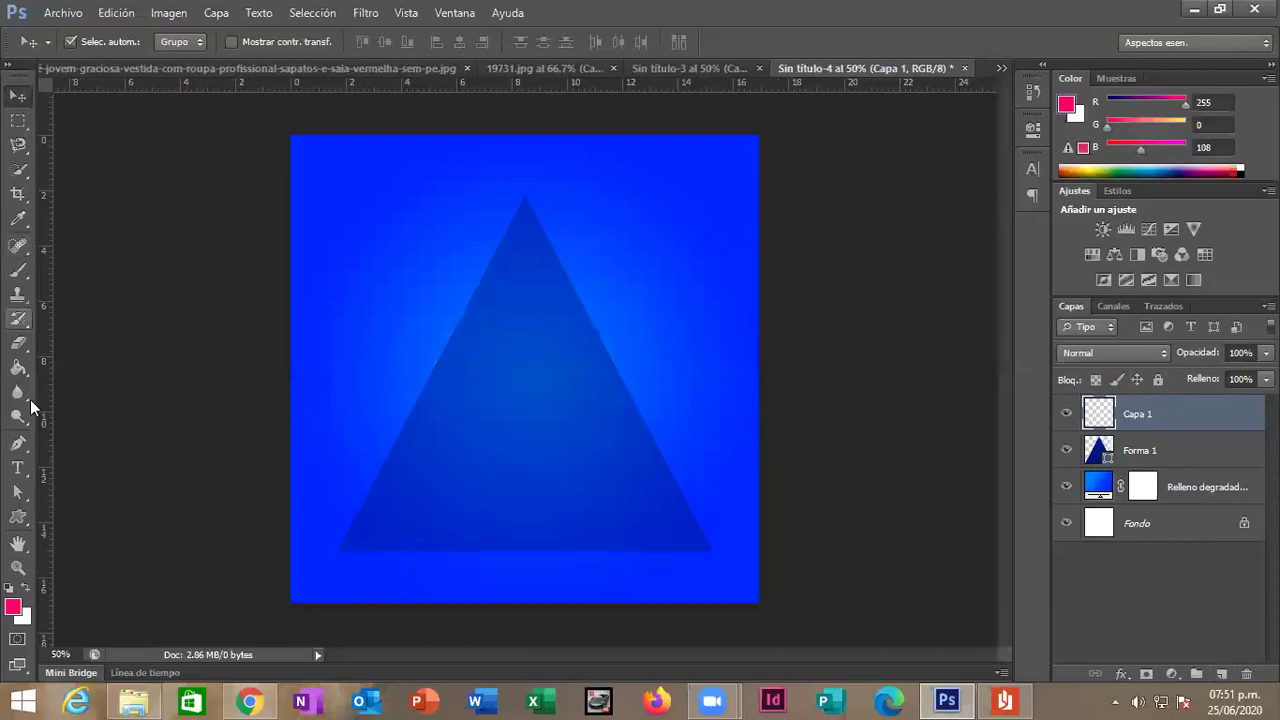
Start a Pen path from the triangle apex to its base, curving toward the lower right.
{"action": "left_click", "coordinate": [18, 443]}
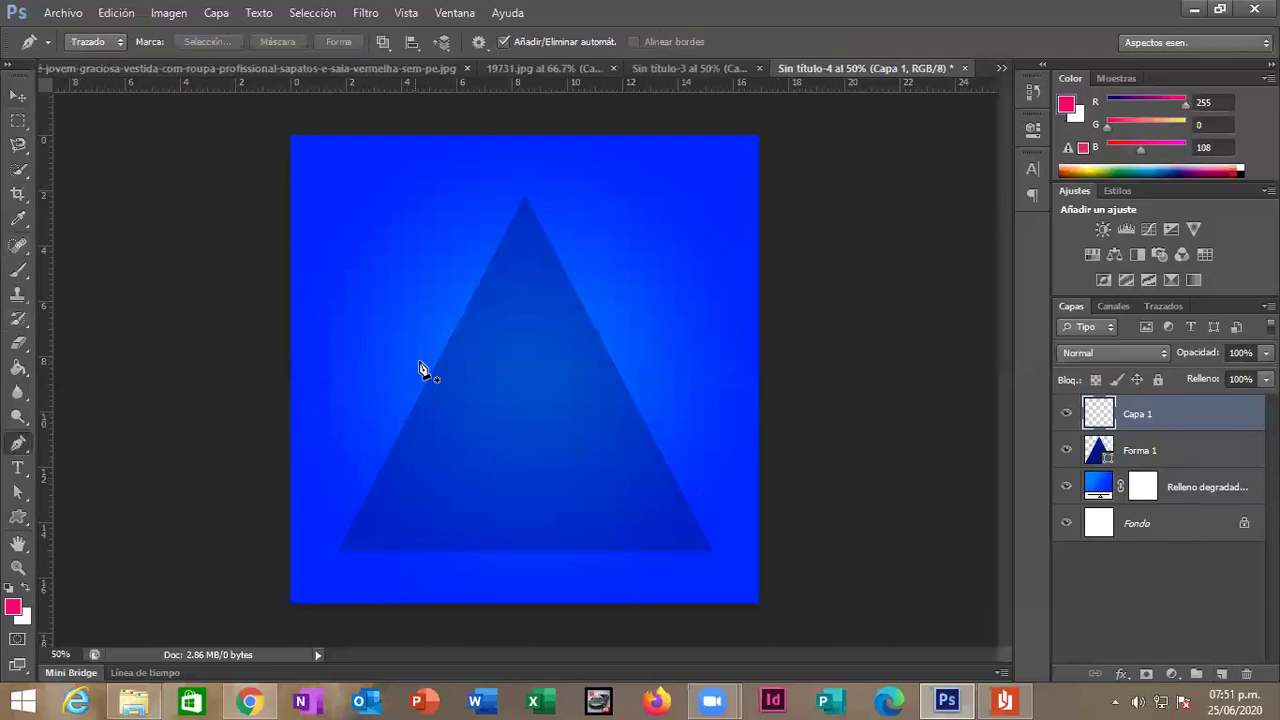
{"action": "left_click", "coordinate": [525, 198]}
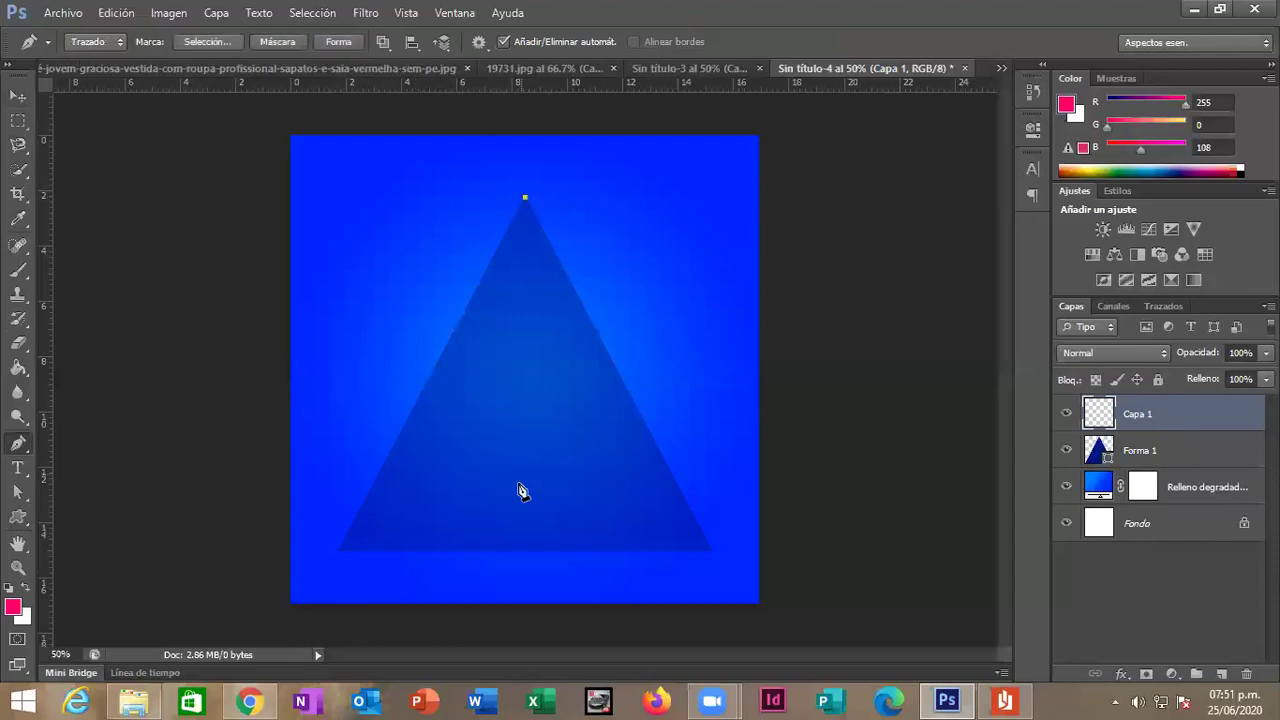
{"action": "left_click", "coordinate": [529, 552], "text": "shift"}
{"action": "left_click_drag", "start_coordinate": [525, 523], "coordinate": [697, 531]}
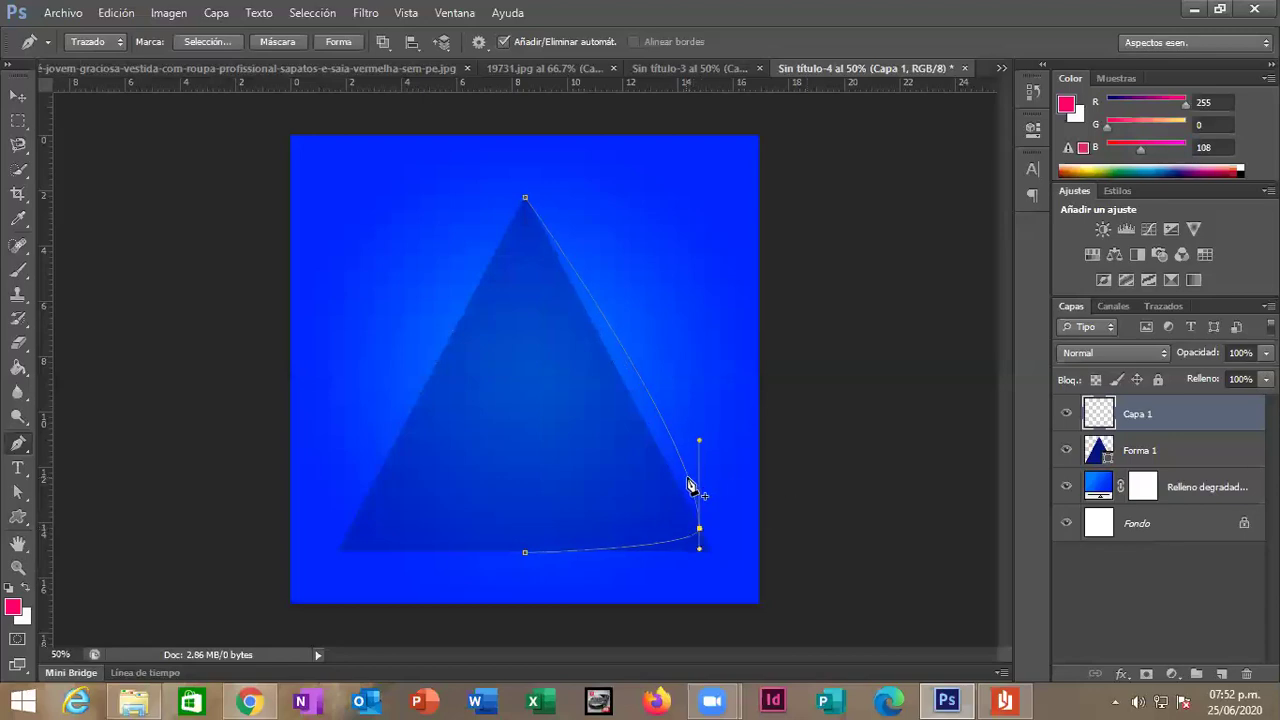
{"action": "left_click_drag", "start_coordinate": [690, 485], "coordinate": [690, 485]}
{"action": "key", "text": "ctrl+z"}
{"action": "mouse_move", "coordinate": [373, 525]}
{"action": "left_mouse_down"}
{"action": "mouse_move", "coordinate": [360, 512]}
{"action": "mouse_move", "coordinate": [410, 485]}
{"action": "left_mouse_up"}
{"action": "left_click", "coordinate": [357, 483]}
{"action": "key", "text": "ctrl+z"}
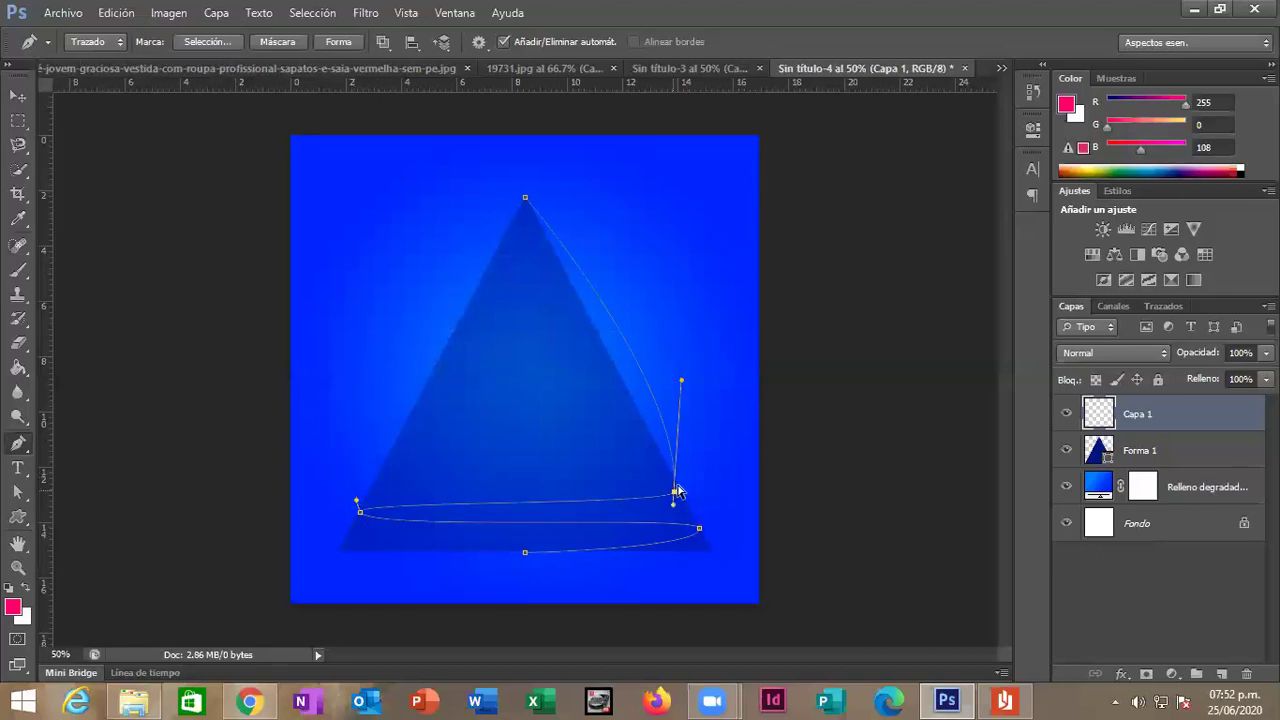
Add alternating right and left curved points across the lower triangle.
{"action": "left_click", "coordinate": [680, 449]}
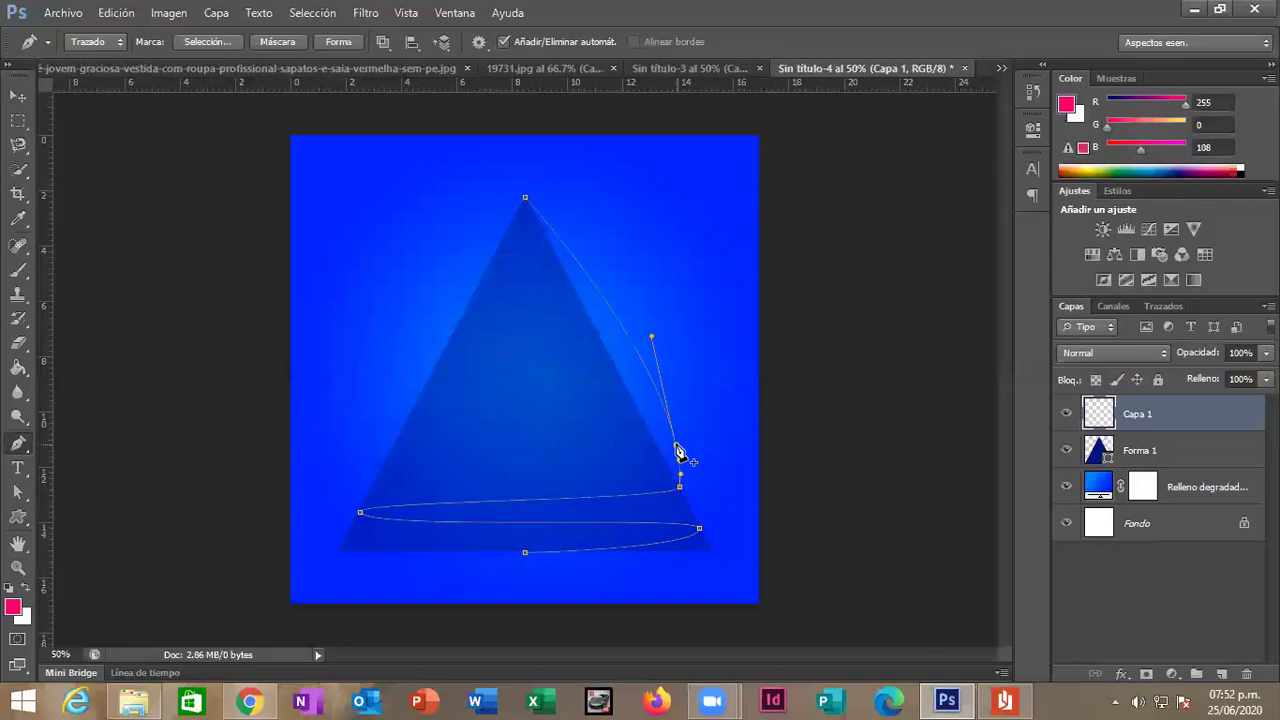
{"action": "left_click_drag", "start_coordinate": [380, 477], "coordinate": [382, 440]}
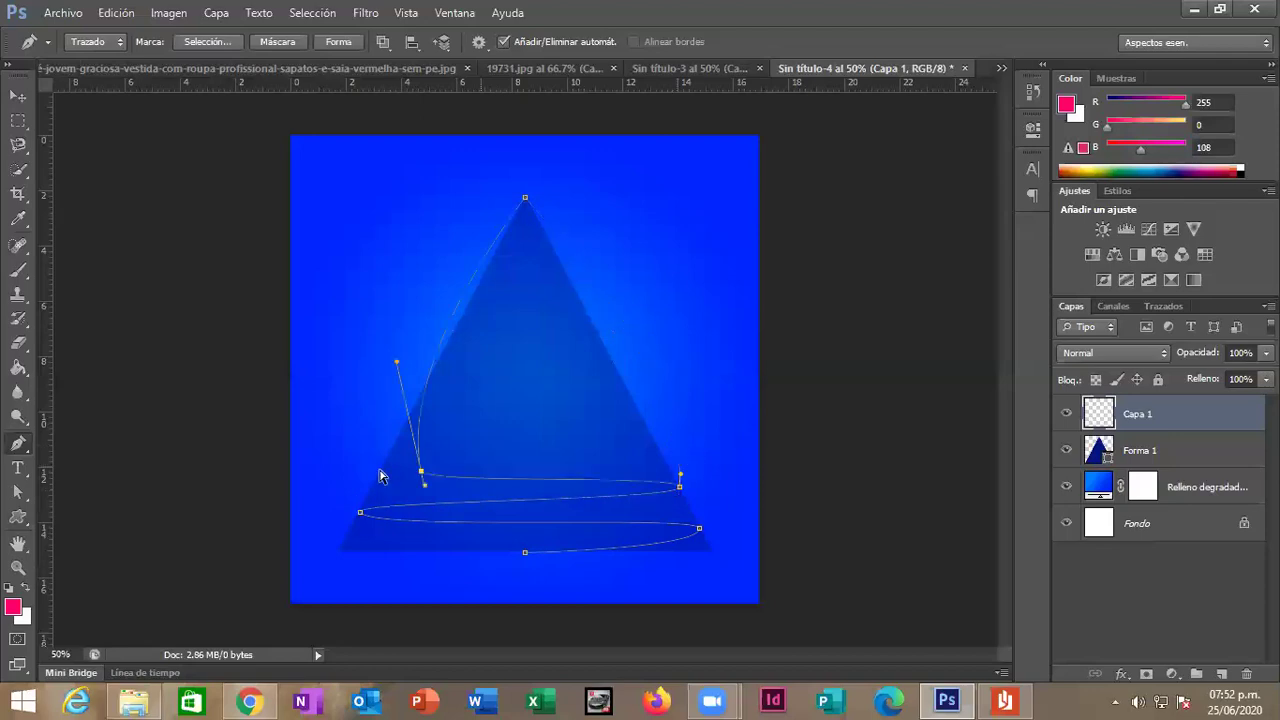
{"action": "left_click", "coordinate": [632, 453]}
{"action": "left_click_drag", "start_coordinate": [633, 453], "coordinate": [658, 452]}
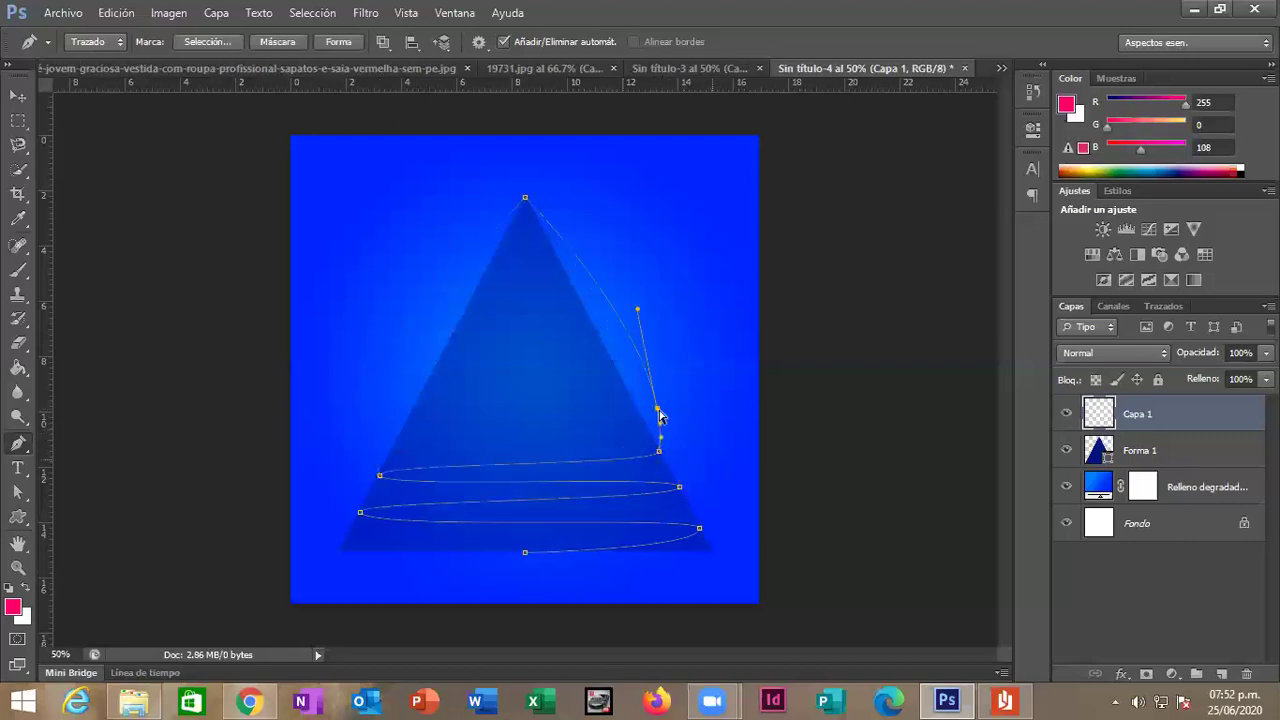
{"action": "left_click_drag", "start_coordinate": [653, 409], "coordinate": [634, 310]}
{"action": "left_click_drag", "start_coordinate": [396, 447], "coordinate": [426, 466]}
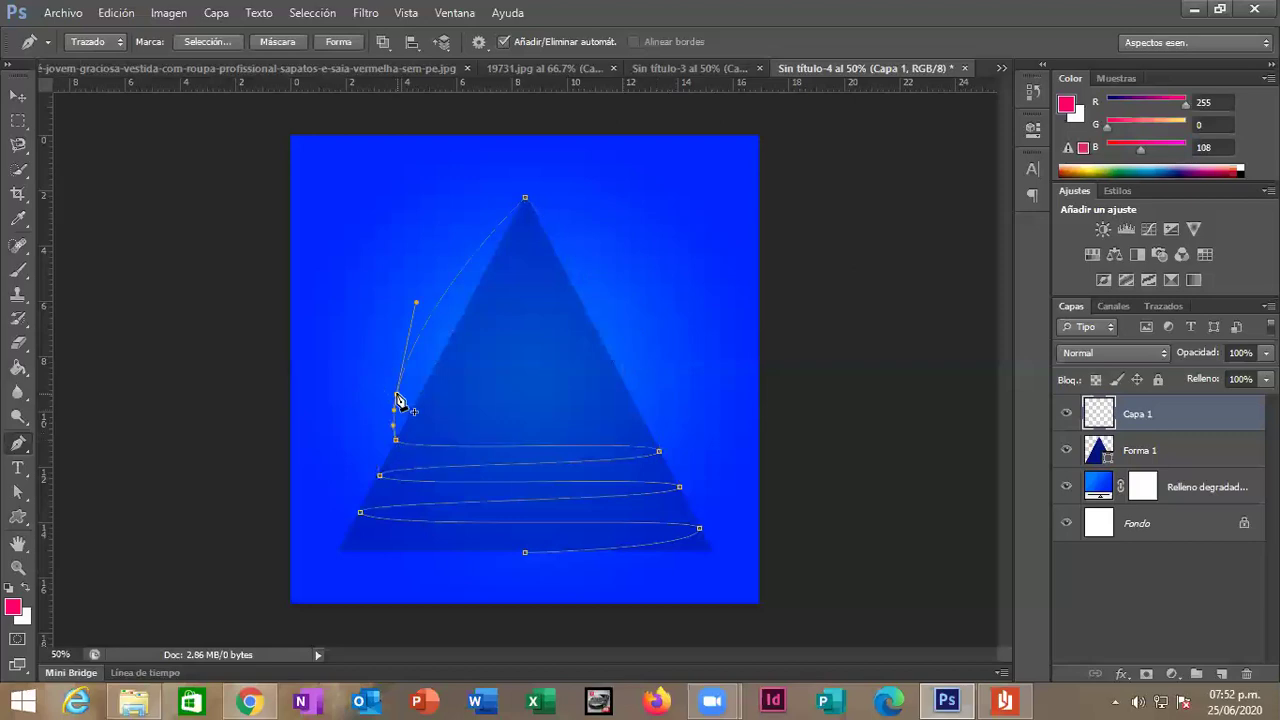
{"action": "left_click", "coordinate": [509, 408]}
{"action": "key", "text": "ctrl+z"}
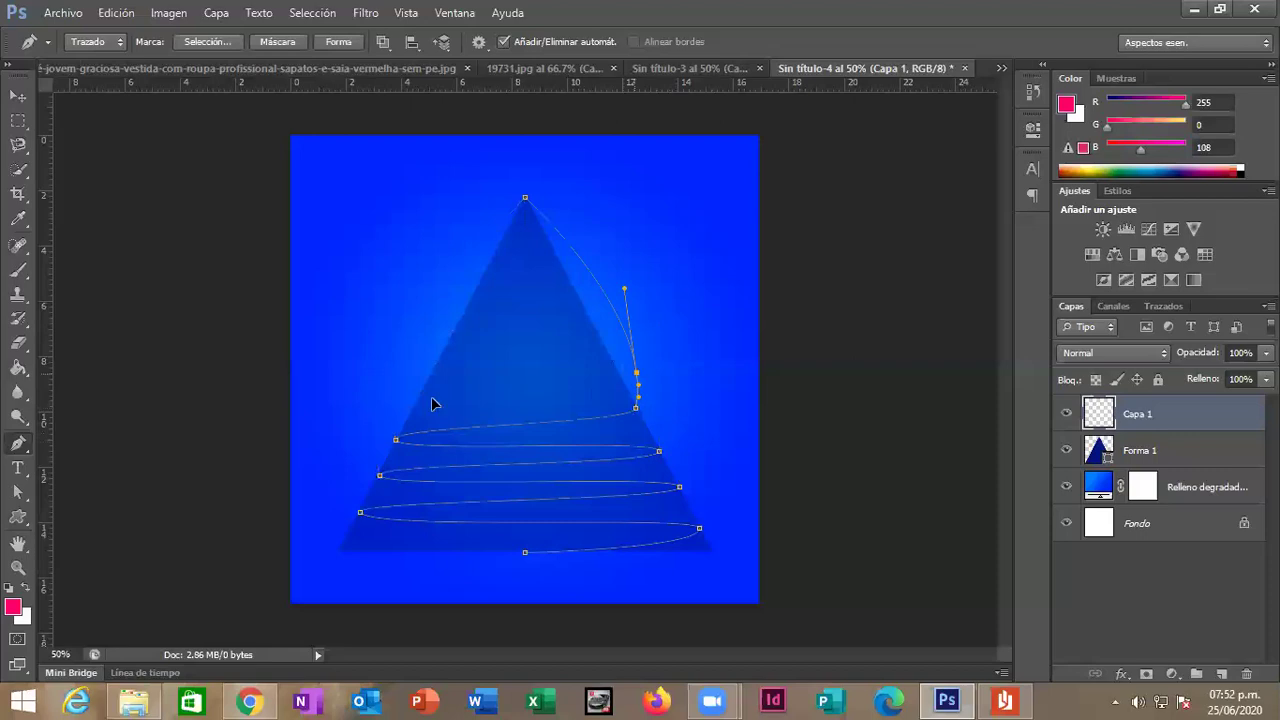
Continue alternating left and right curved points up to the triangle's apex.
{"action": "left_click", "coordinate": [423, 360]}
{"action": "left_click_drag", "start_coordinate": [615, 372], "coordinate": [616, 340]}
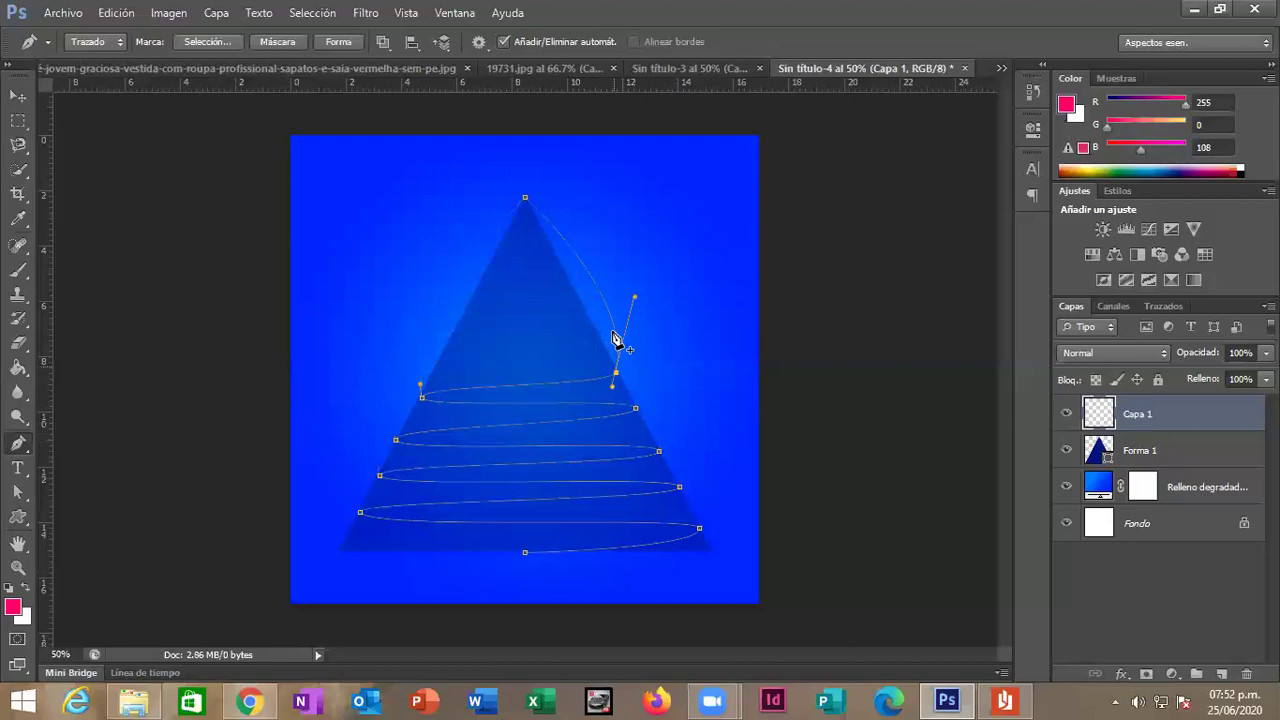
{"action": "key", "text": "ctrl+z"}
{"action": "left_click_drag", "start_coordinate": [450, 349], "coordinate": [443, 290]}
{"action": "key", "text": "ctrl+z"}
{"action": "left_click_drag", "start_coordinate": [471, 302], "coordinate": [457, 259]}
{"action": "mouse_move", "coordinate": [566, 263]}
{"action": "left_mouse_down"}
{"action": "mouse_move", "coordinate": [499, 233]}
{"action": "mouse_move", "coordinate": [558, 220]}
{"action": "mouse_move", "coordinate": [551, 230]}
{"action": "left_mouse_up"}
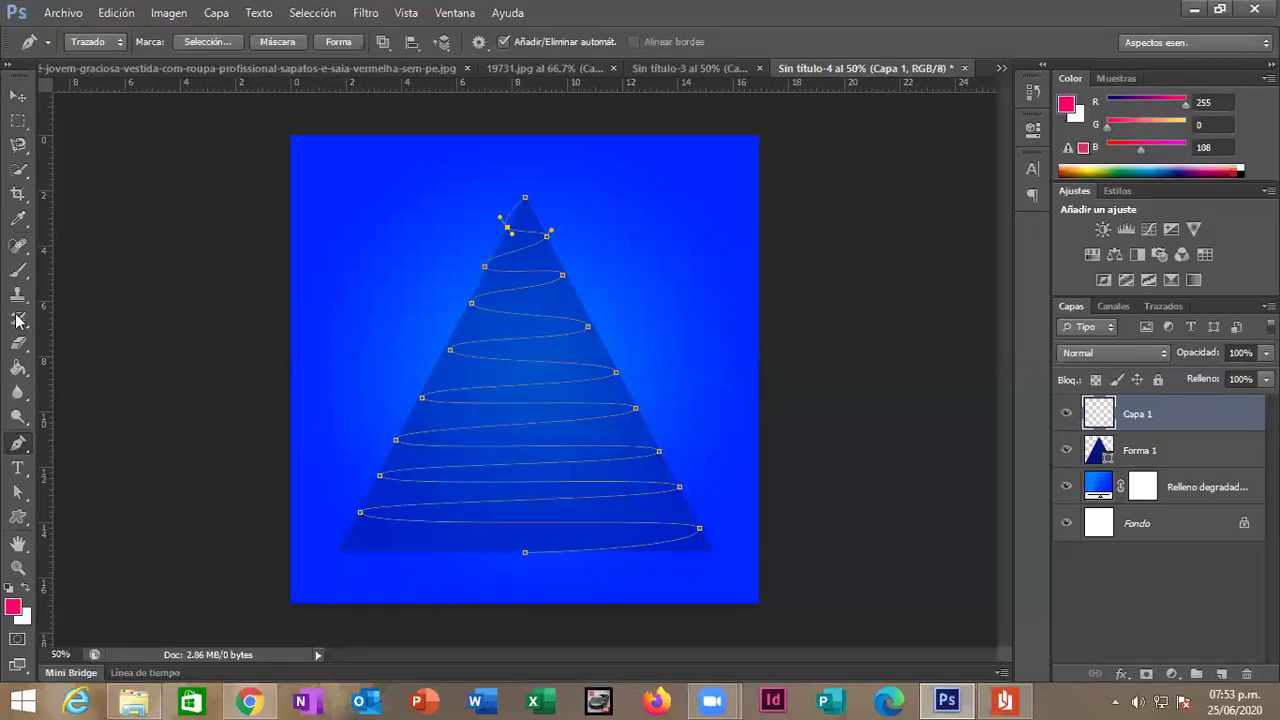
Select the Brush tool with the 26 px brush preset.
{"action": "left_click", "coordinate": [17, 272]}
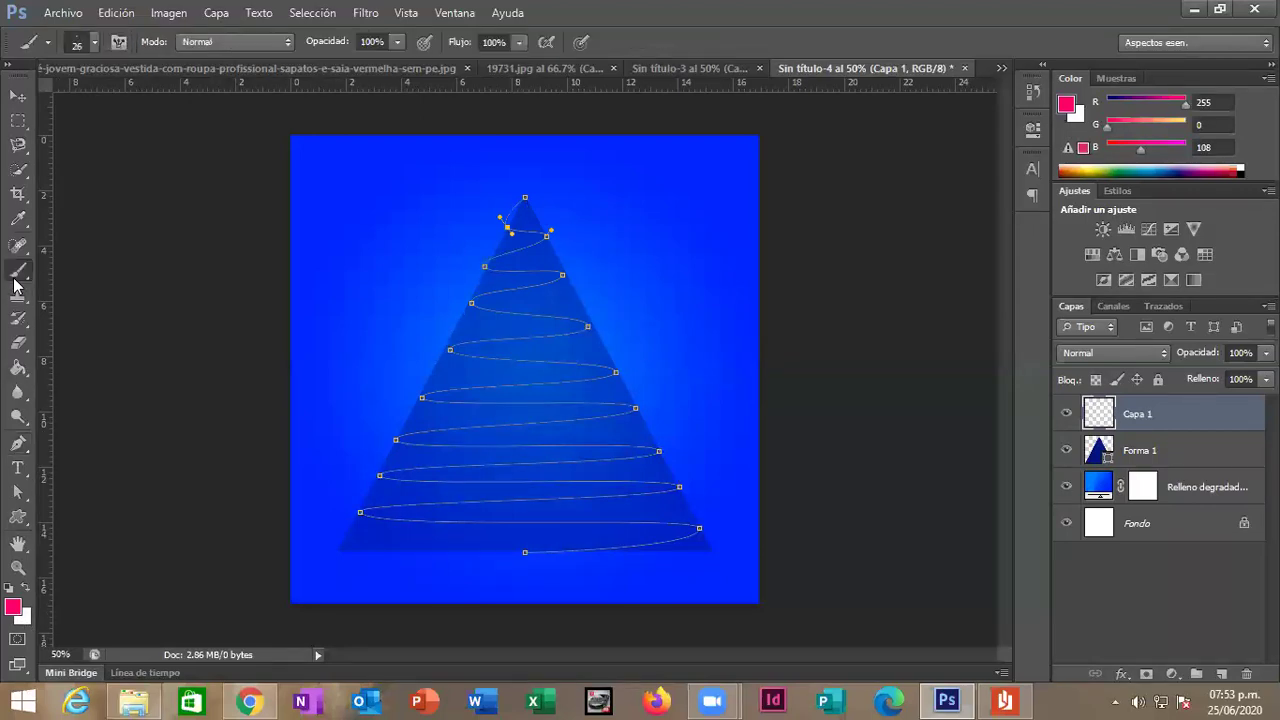
{"action": "left_click", "coordinate": [94, 44]}
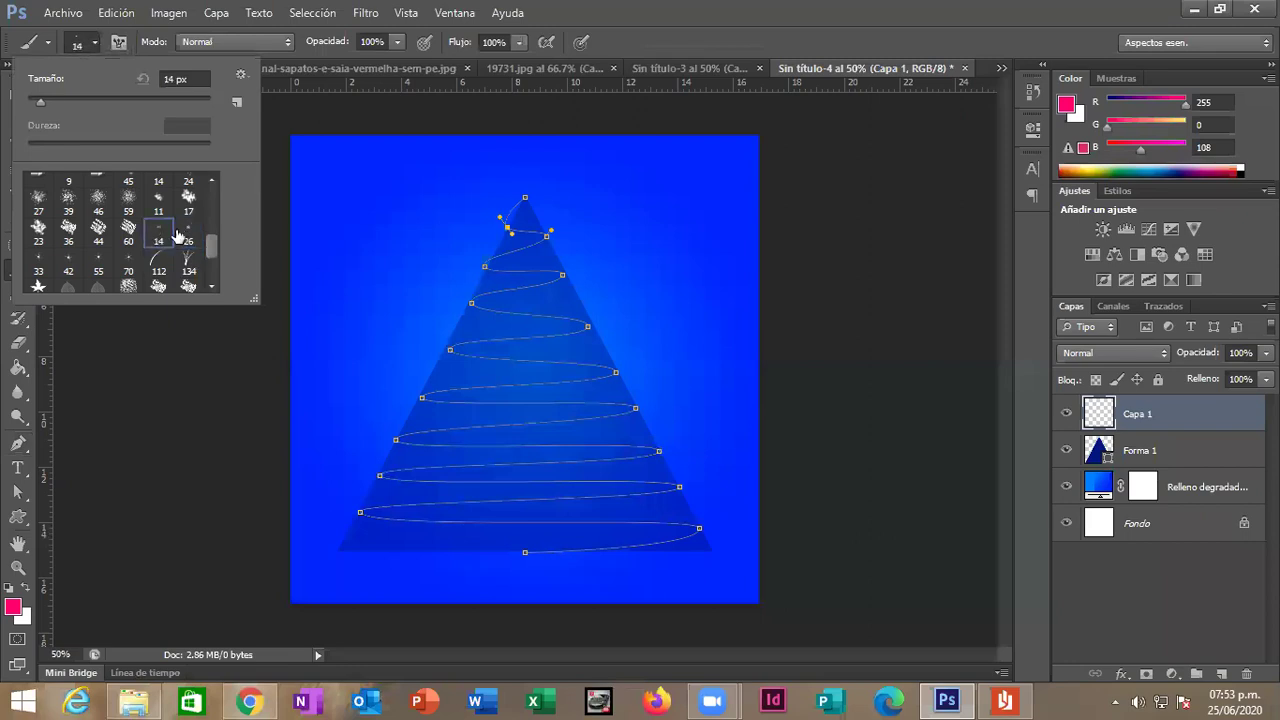
{"action": "double_click", "coordinate": [185, 234]}
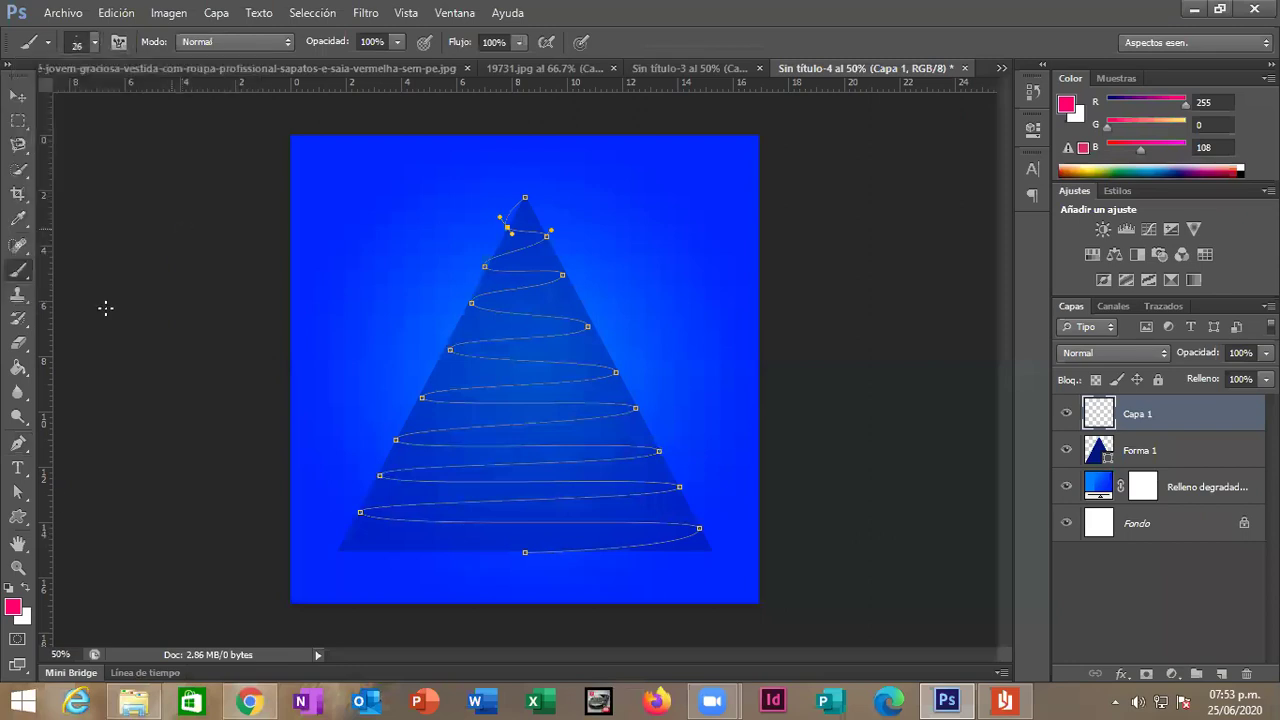
Set the foreground colour to dark navy #001167 in the Color Picker.
{"action": "left_click", "coordinate": [14, 607]}
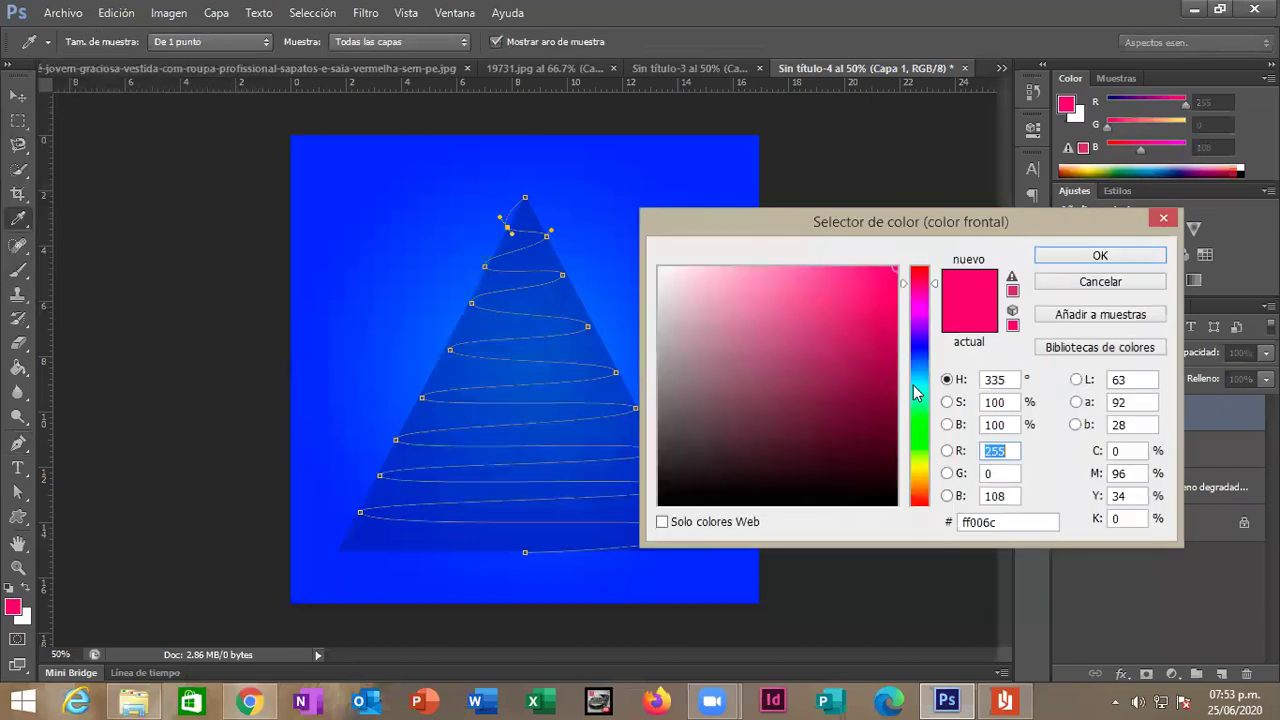
{"action": "left_click_drag", "start_coordinate": [920, 392], "coordinate": [921, 371]}
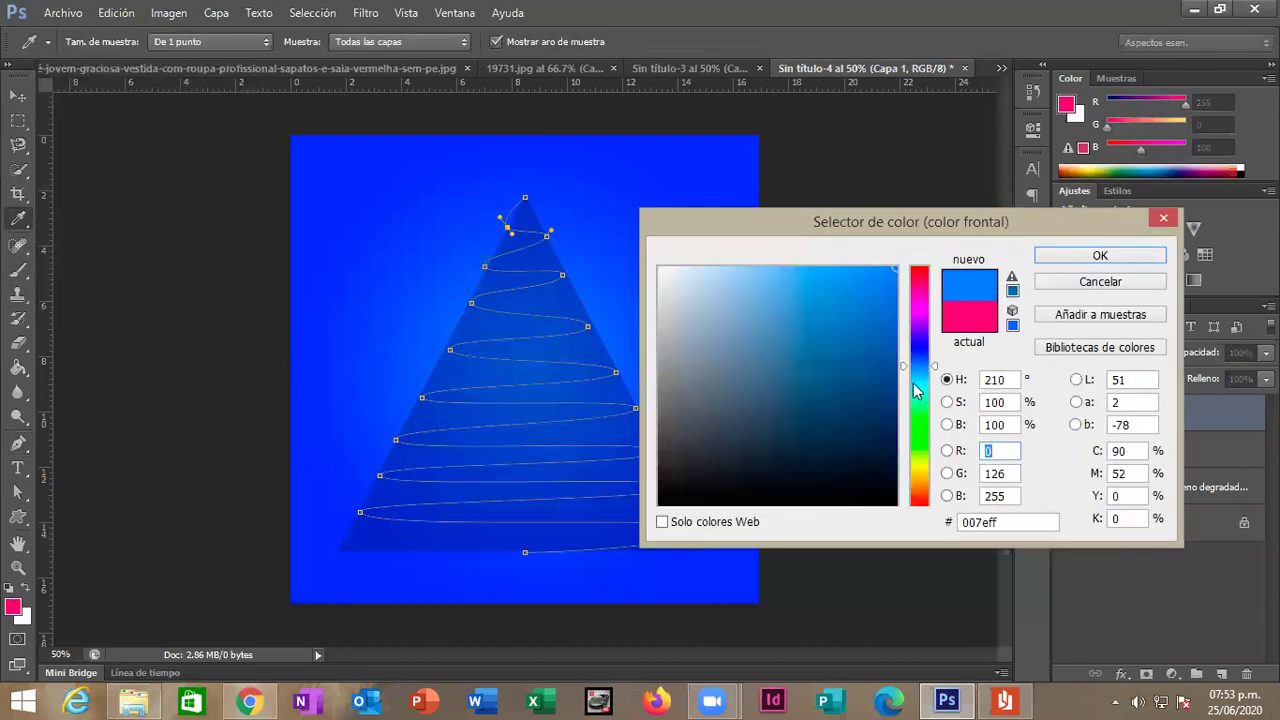
{"action": "left_click_drag", "start_coordinate": [921, 371], "coordinate": [917, 396]}
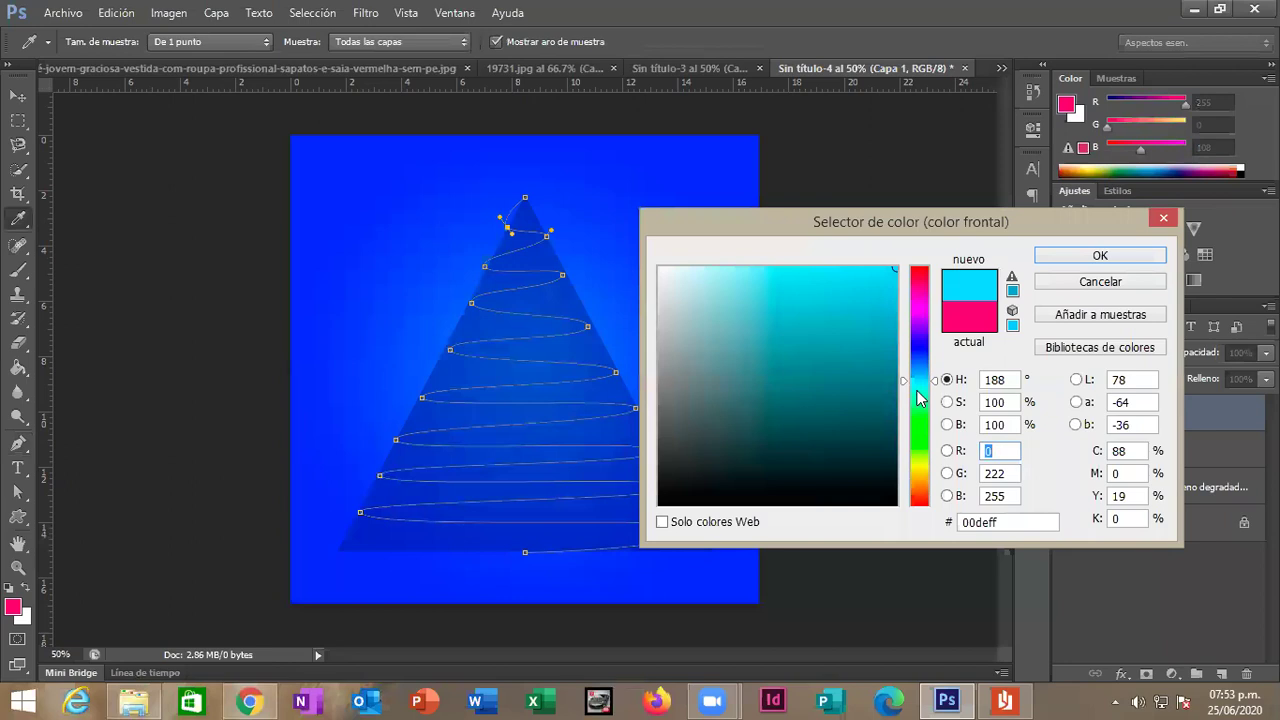
{"action": "left_click_drag", "start_coordinate": [919, 391], "coordinate": [921, 353]}
{"action": "left_click_drag", "start_coordinate": [885, 405], "coordinate": [895, 409]}
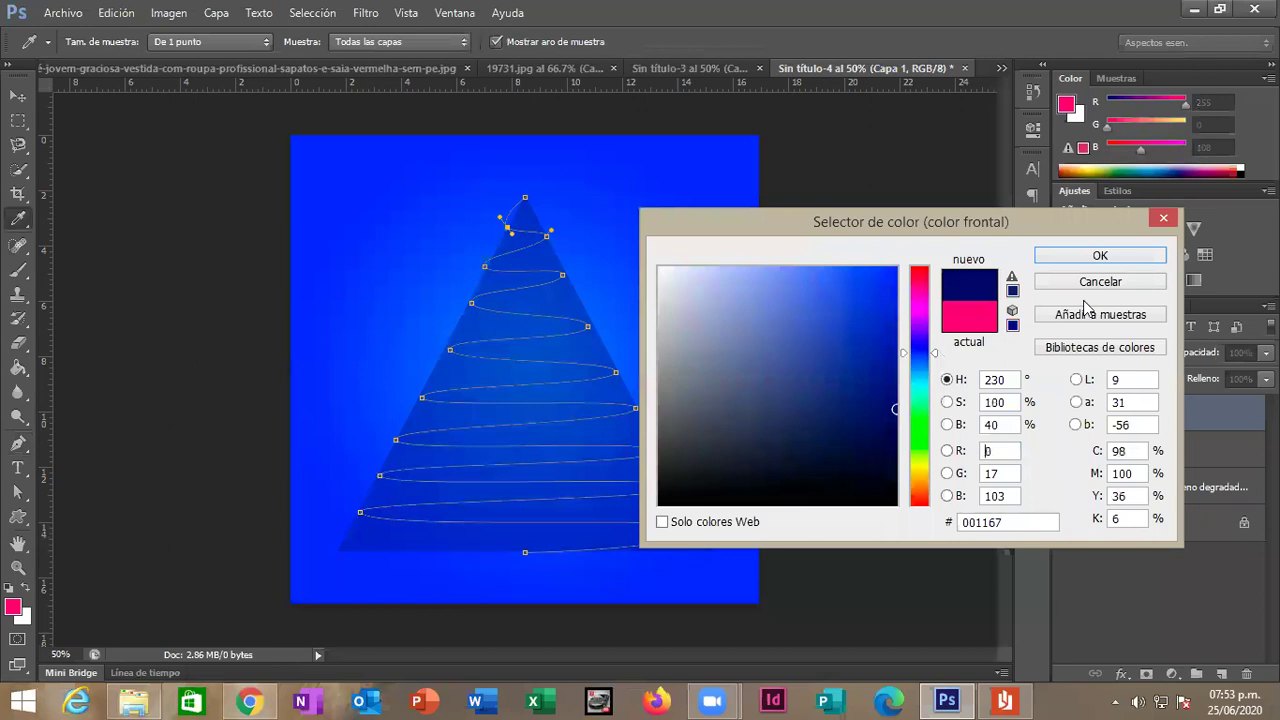
{"action": "left_click", "coordinate": [1100, 256]}
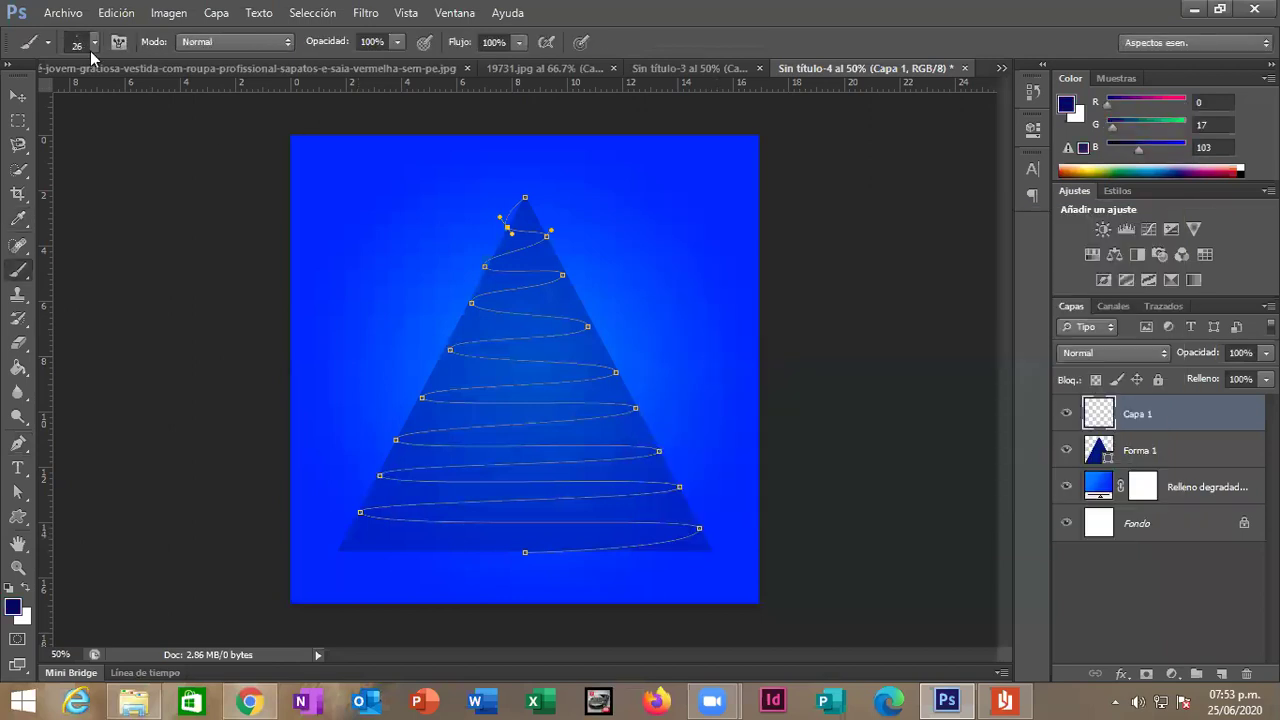
Stroke the Work Path with the Brush to paint the dark blue spiral.
{"action": "left_click", "coordinate": [1164, 306]}
{"action": "right_click", "coordinate": [1136, 338]}
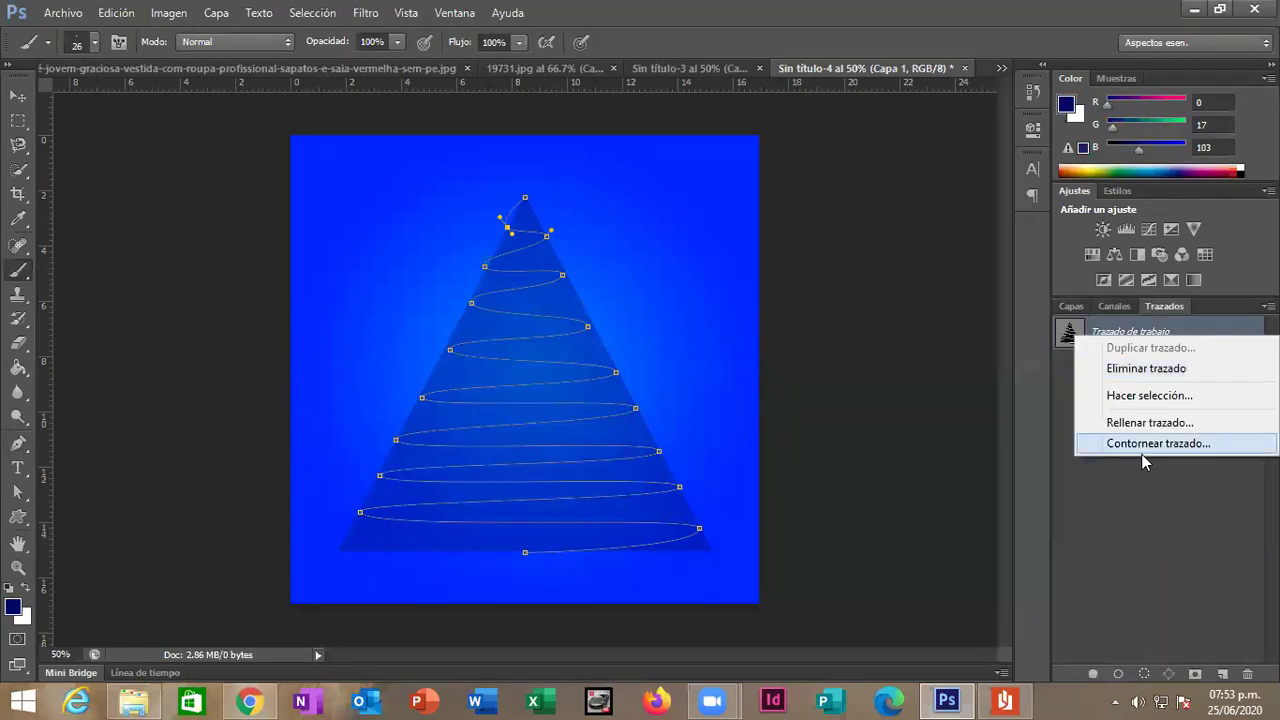
{"action": "left_click", "coordinate": [1143, 444]}
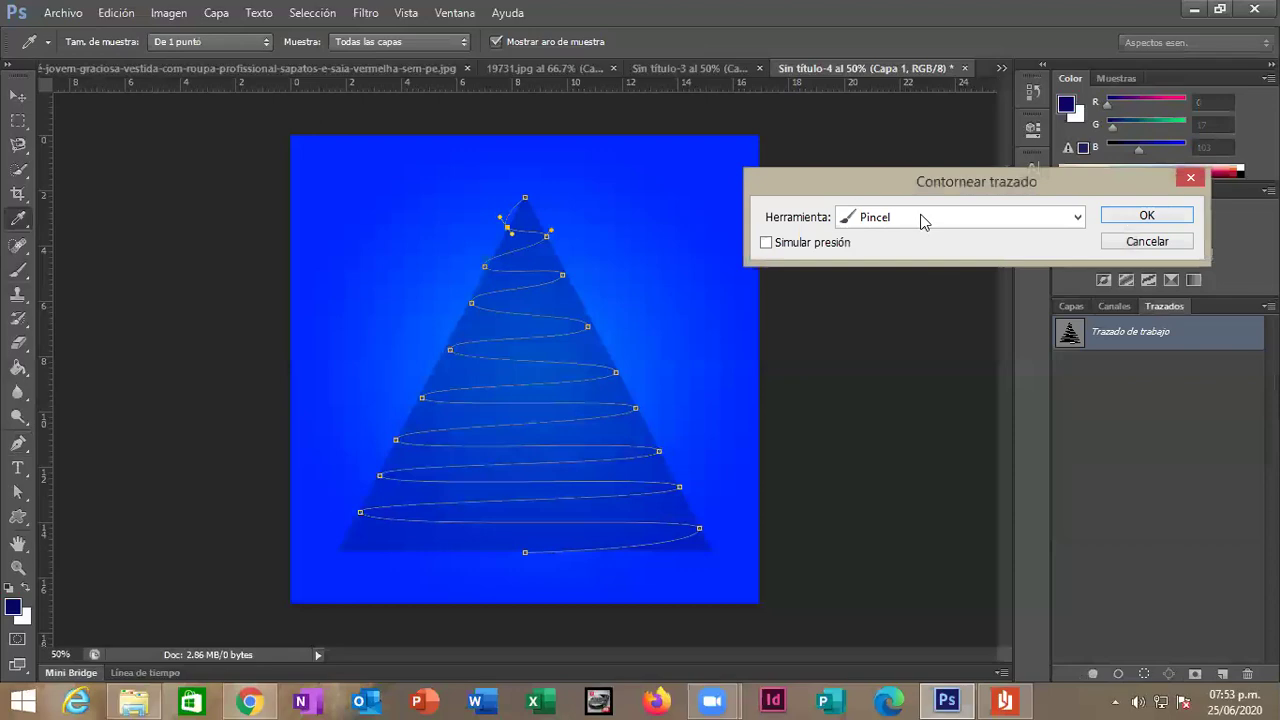
{"action": "left_click", "coordinate": [926, 217]}
{"action": "left_click", "coordinate": [887, 256]}
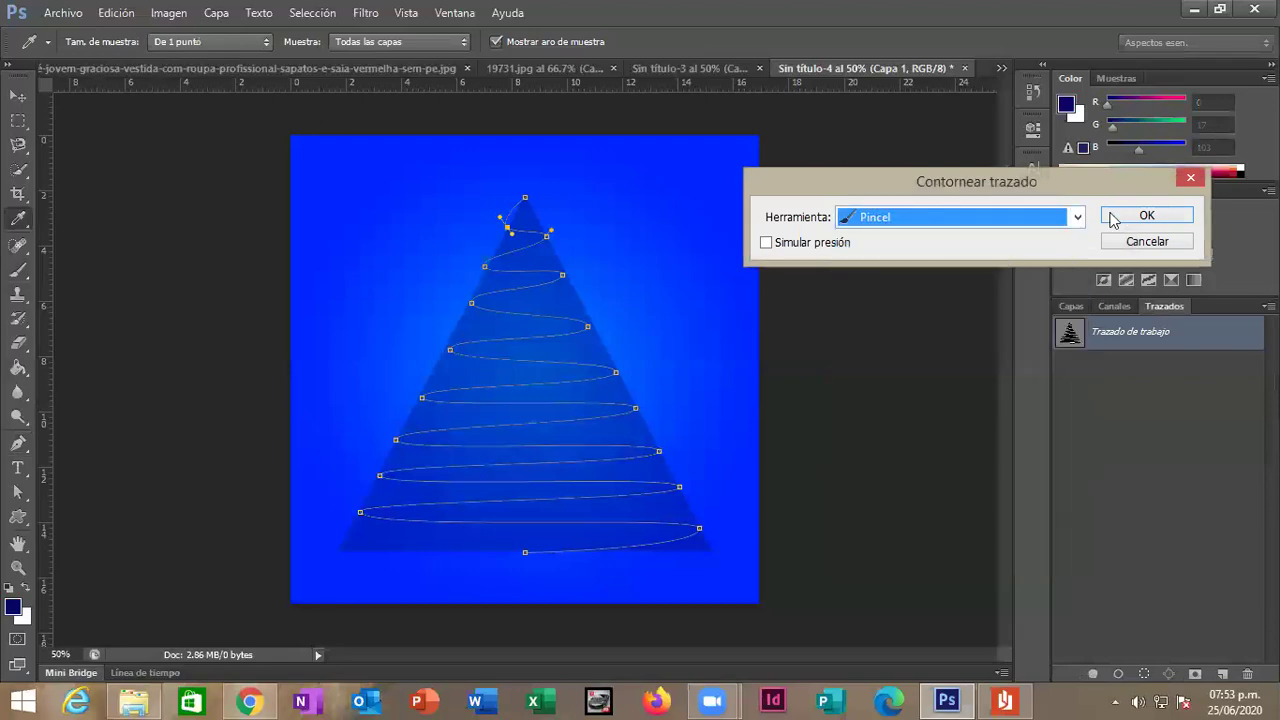
{"action": "key", "text": "Return"}
{"action": "key", "text": "b"}
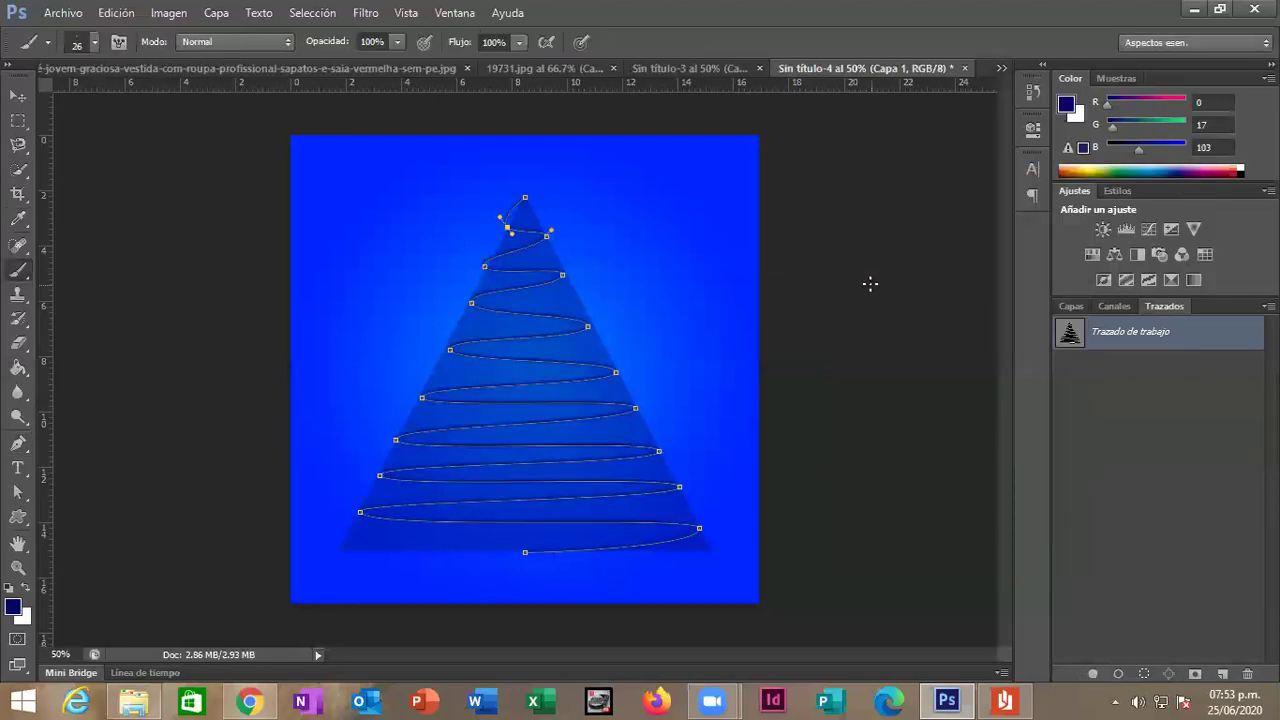
Delete the Work Path and hide the Forma 1 triangle layer.
{"action": "left_click", "coordinate": [1071, 305]}
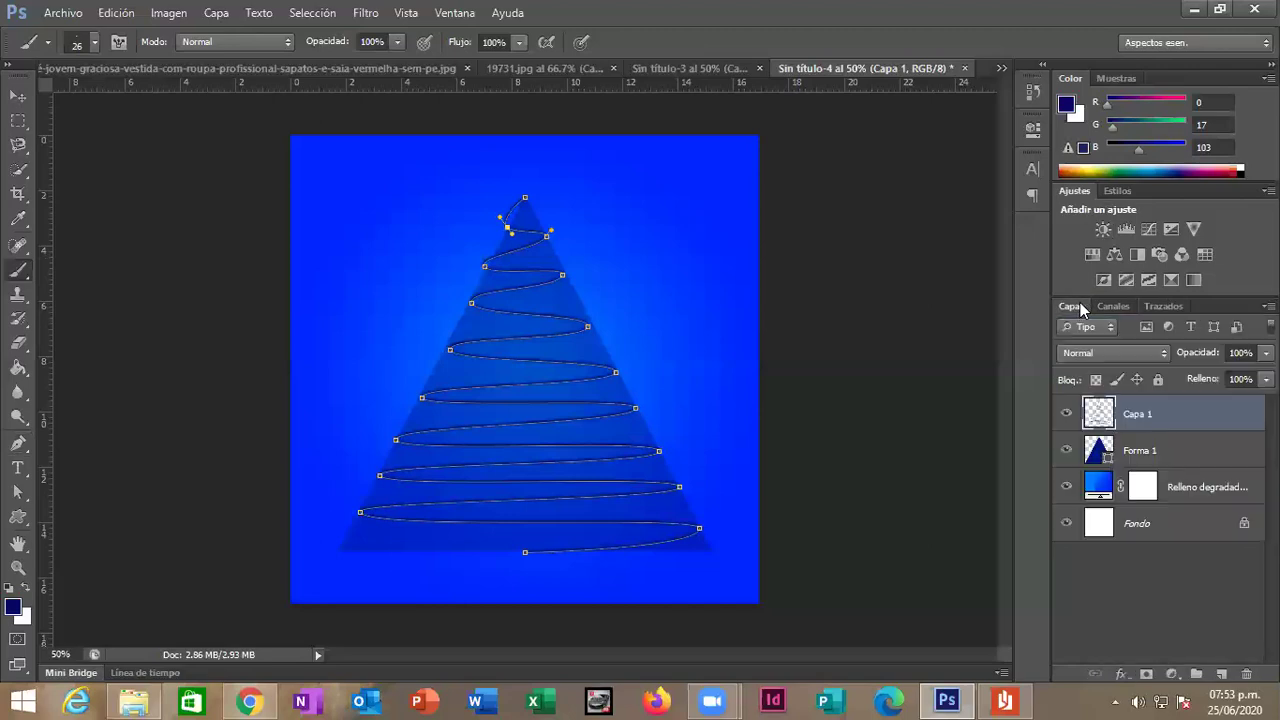
{"action": "left_click", "coordinate": [1164, 308]}
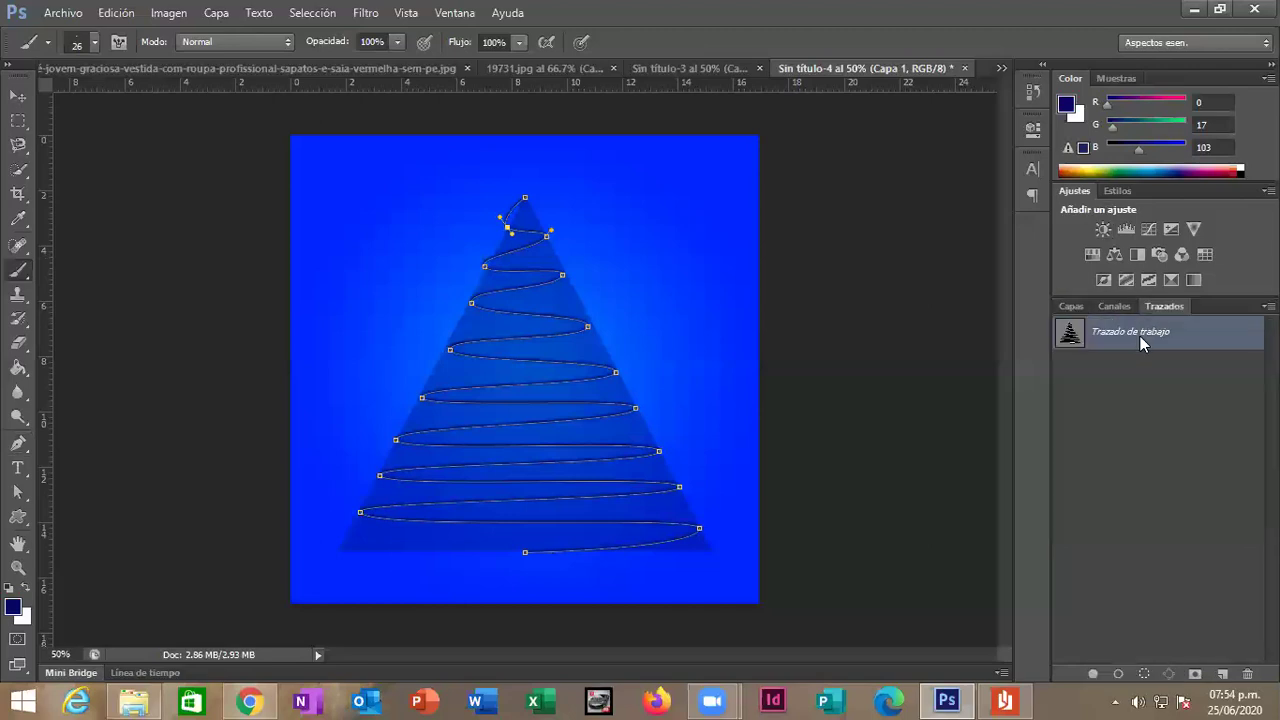
{"action": "right_click", "coordinate": [1140, 337]}
{"action": "left_click", "coordinate": [1153, 373]}
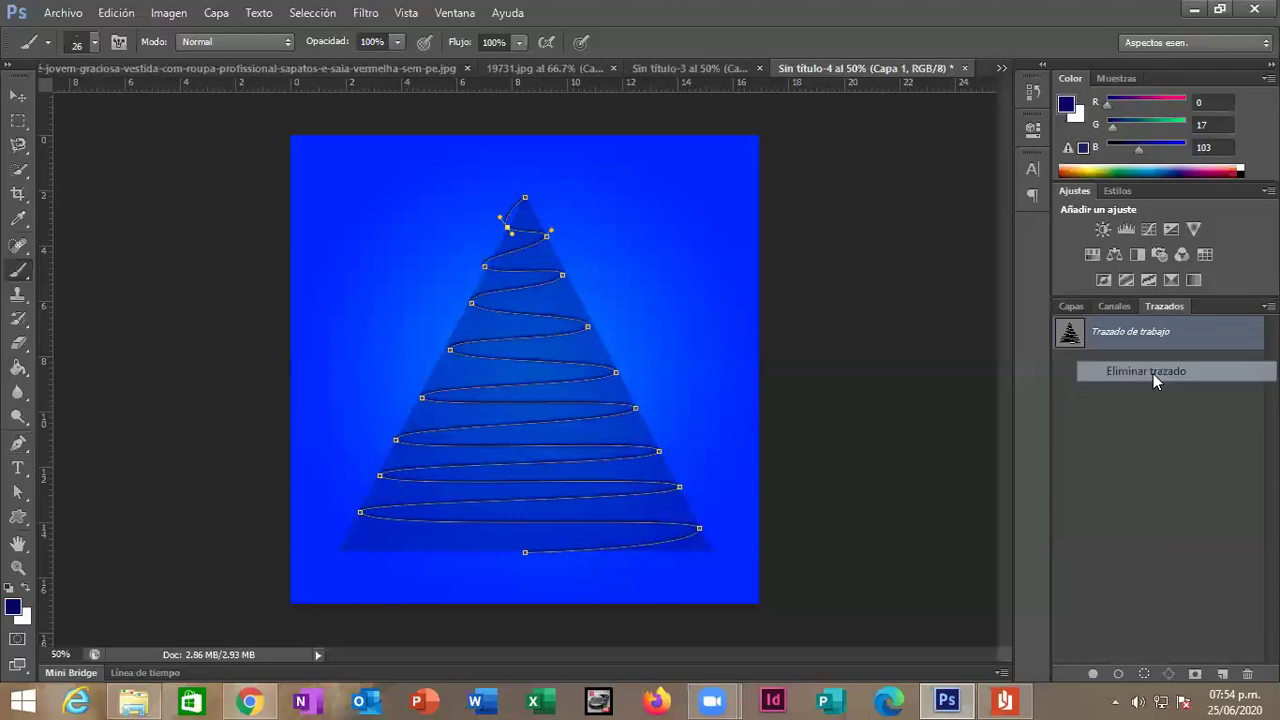
{"action": "left_click", "coordinate": [1078, 306]}
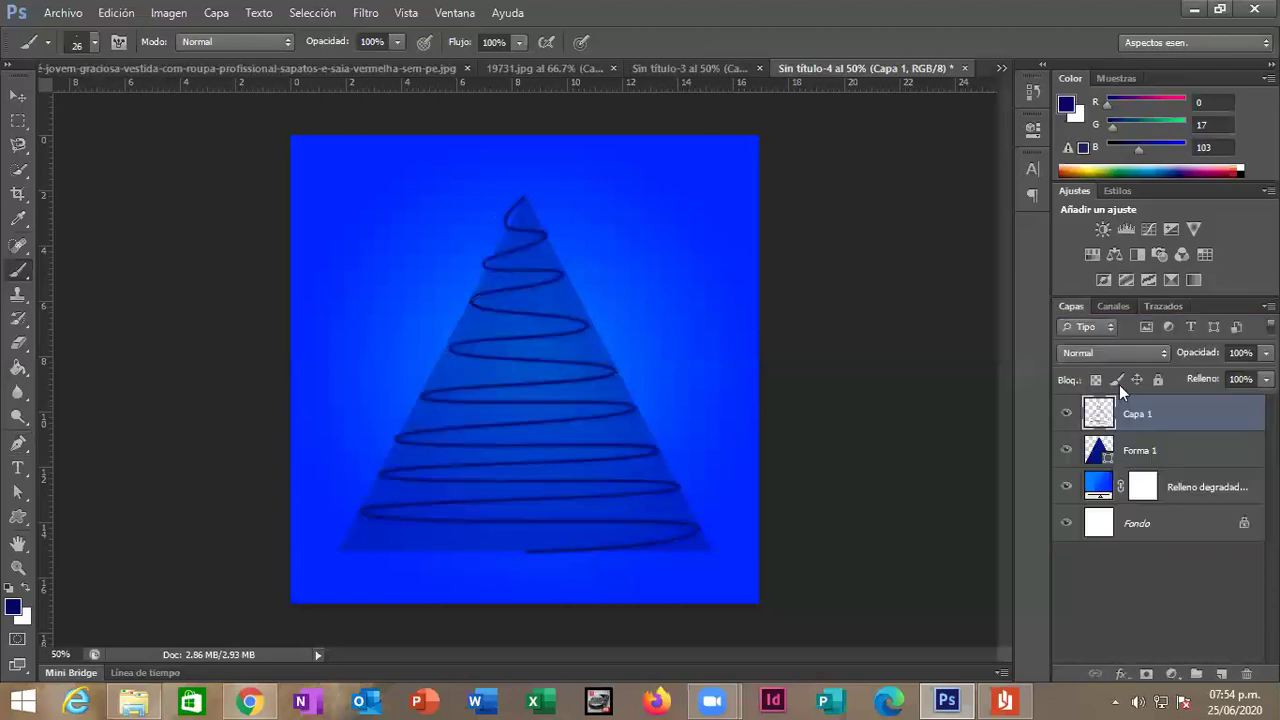
{"action": "left_click", "coordinate": [1067, 451]}
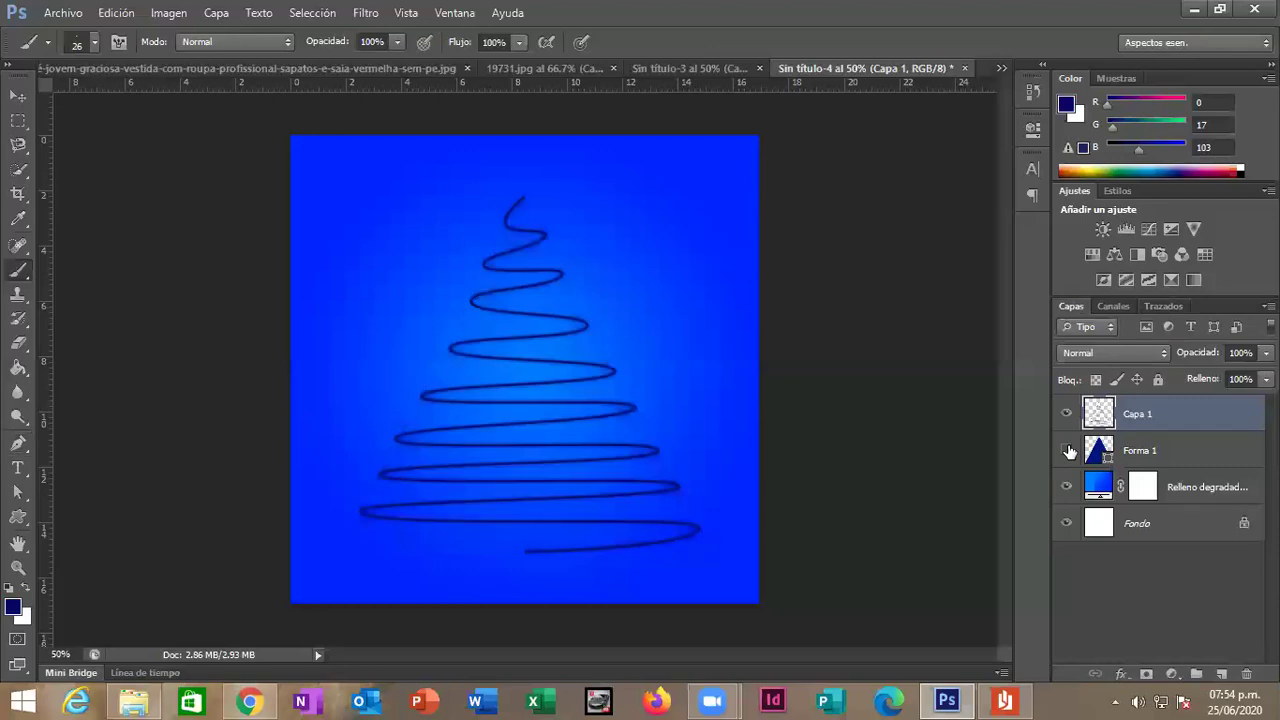
{"action": "left_click", "coordinate": [1066, 451]}
Move the spiral up slightly and give Capa 1 a 1 px Outer Glow.
{"action": "left_click", "coordinate": [18, 96]}
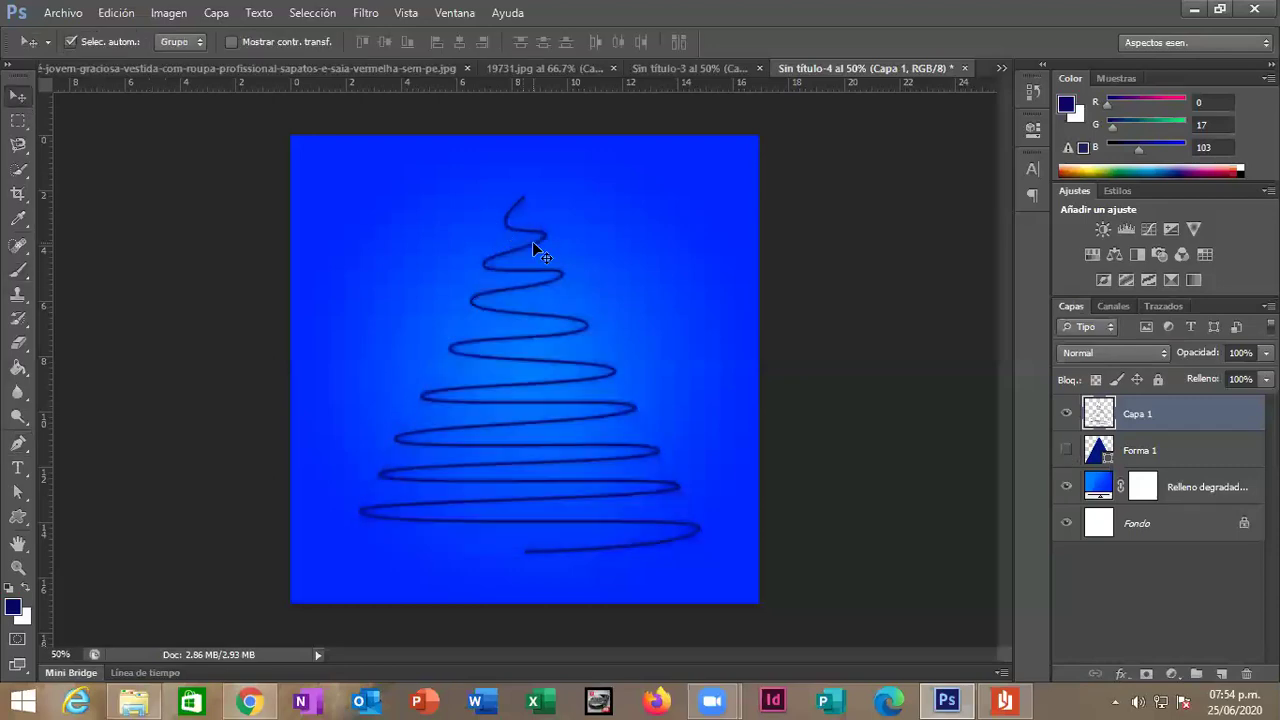
{"action": "left_click_drag", "start_coordinate": [532, 241], "coordinate": [532, 218]}
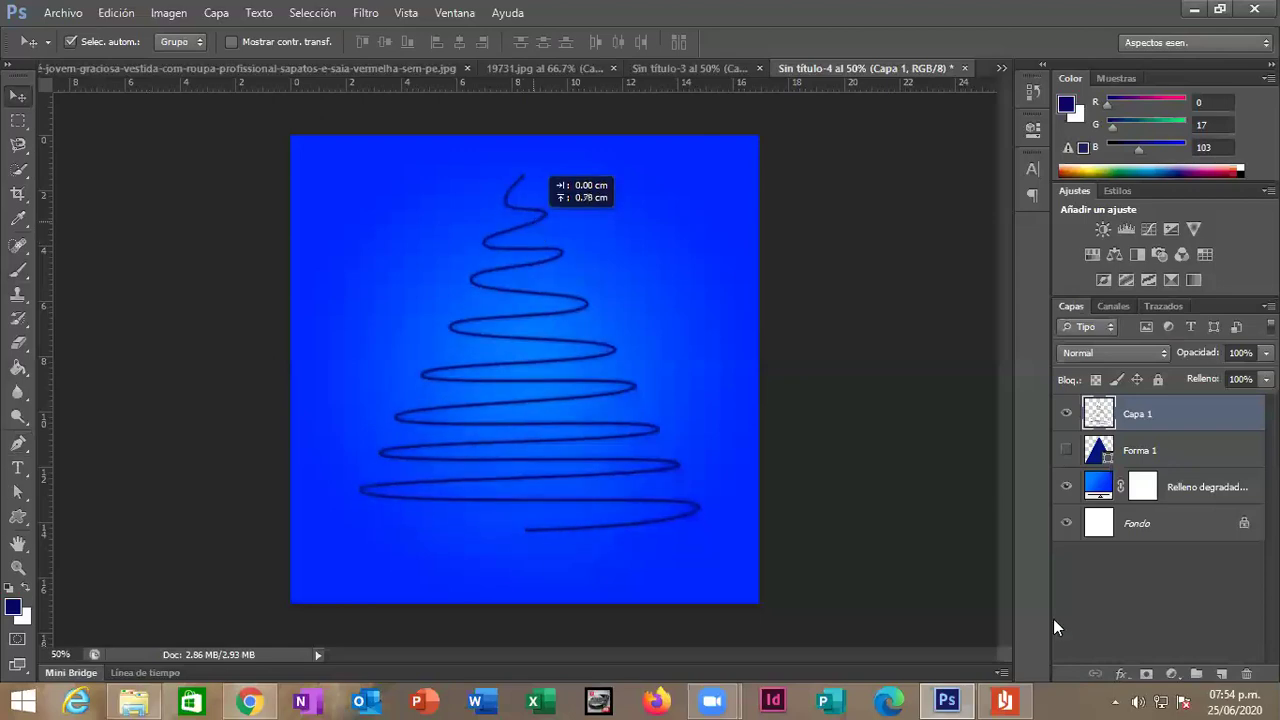
{"action": "left_click", "coordinate": [1121, 674]}
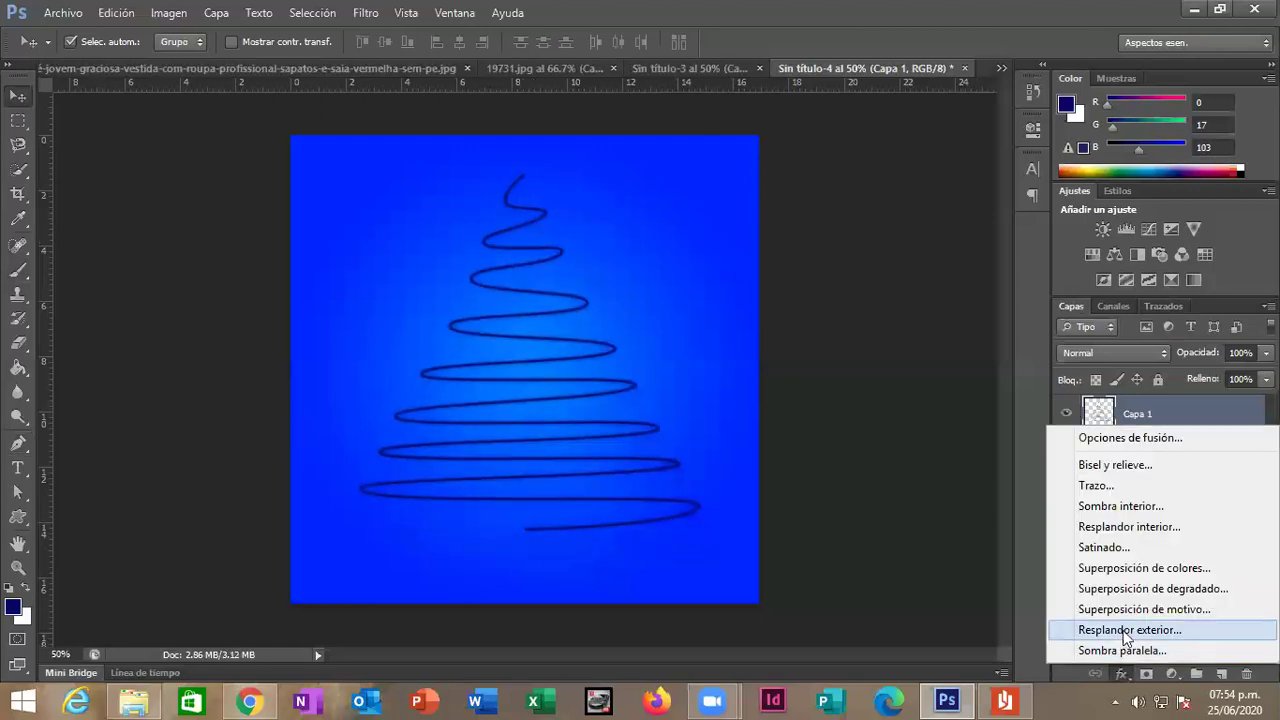
{"action": "left_click", "coordinate": [1127, 630]}
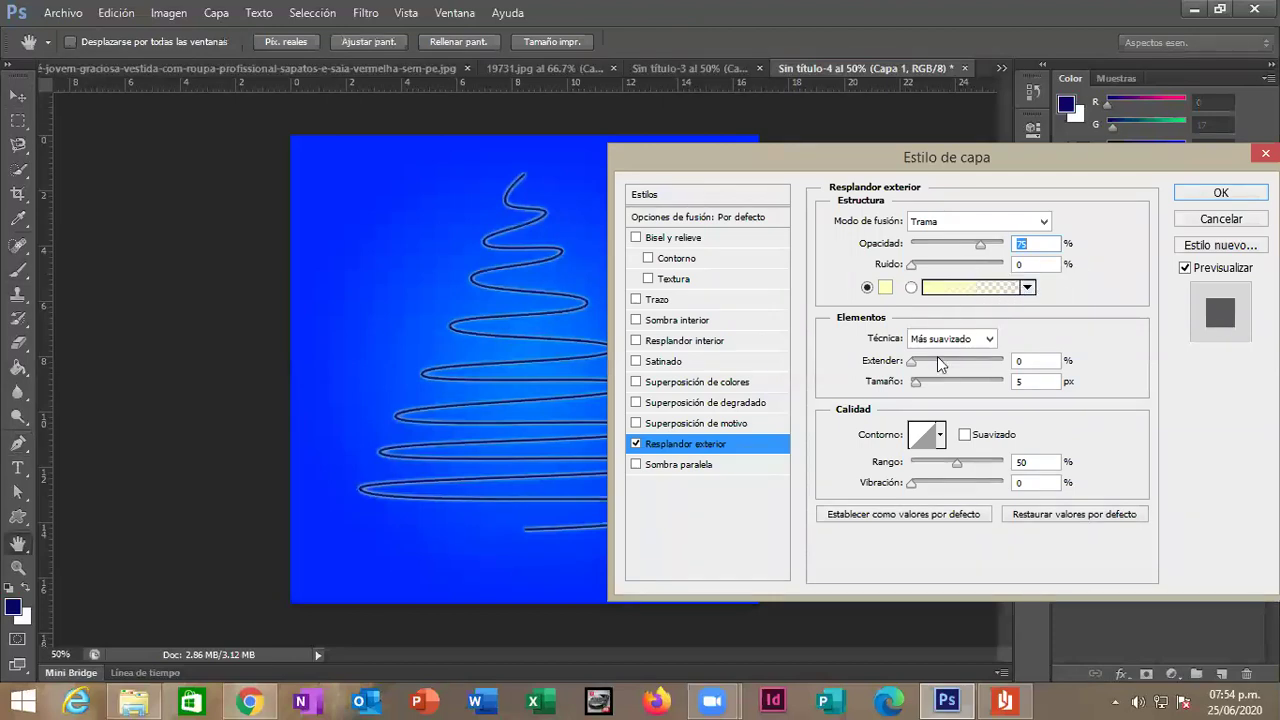
{"action": "left_click", "coordinate": [1012, 382]}
{"action": "type", "text": "1"}
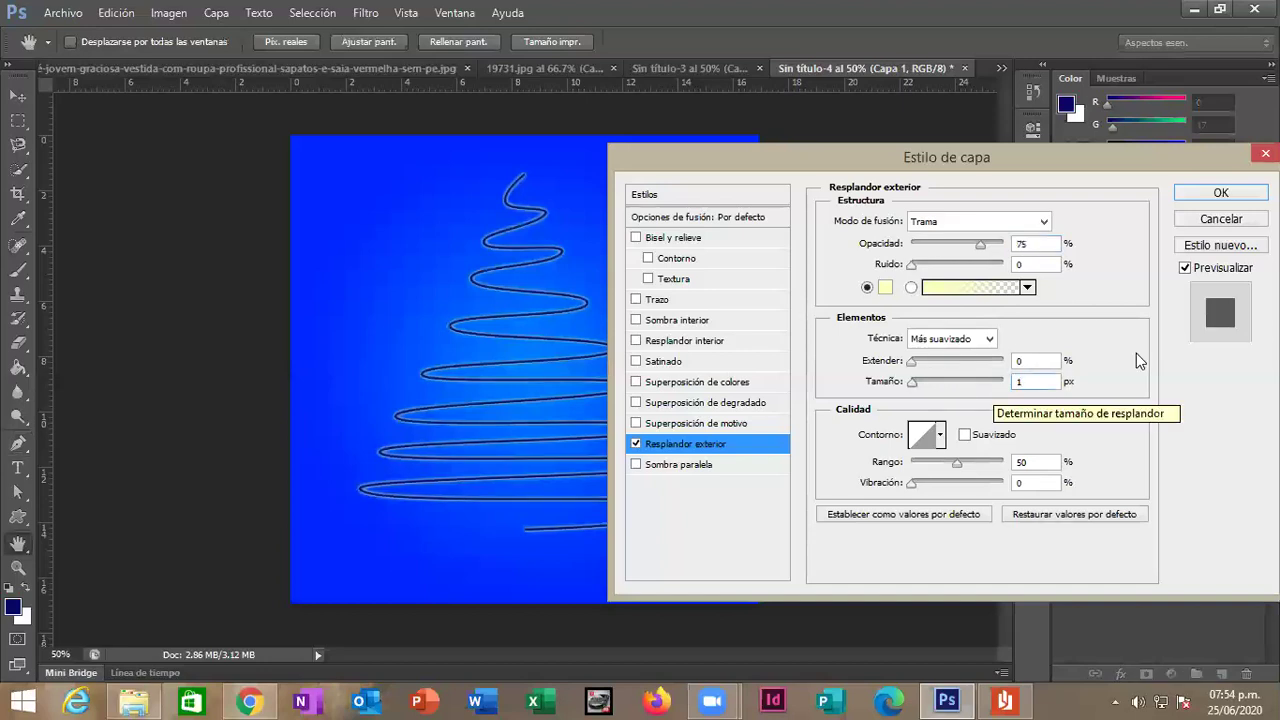
{"action": "key", "text": "Return"}
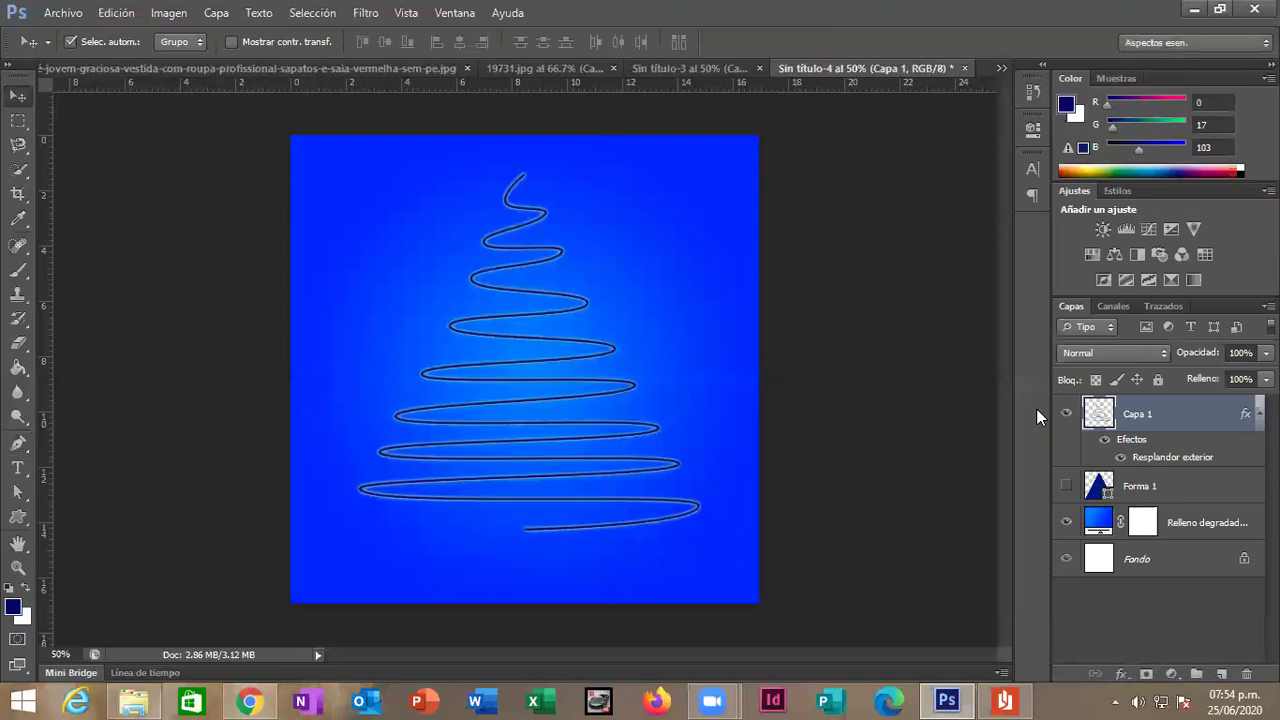